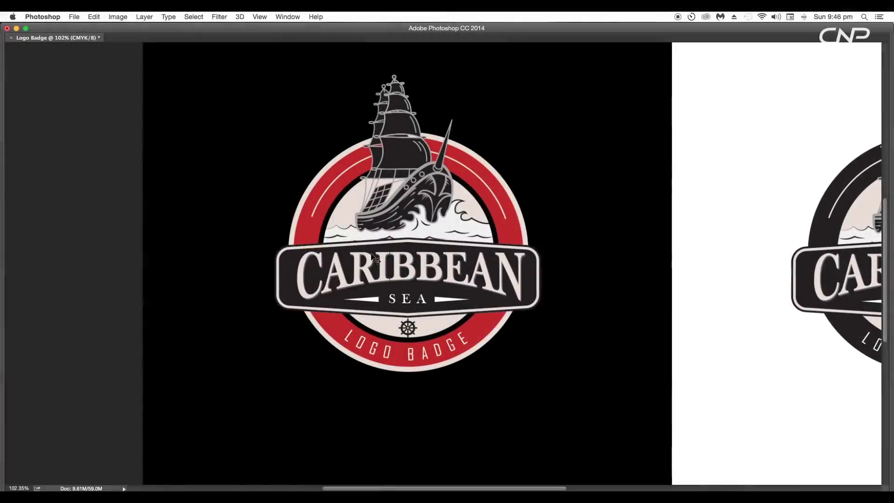
Examine the finished Caribbean Sea logo badge in its red version on black and its black version on white.
key(super+0)
scroll(471, 294, down, 4)
scroll(545, 304, up, 5)
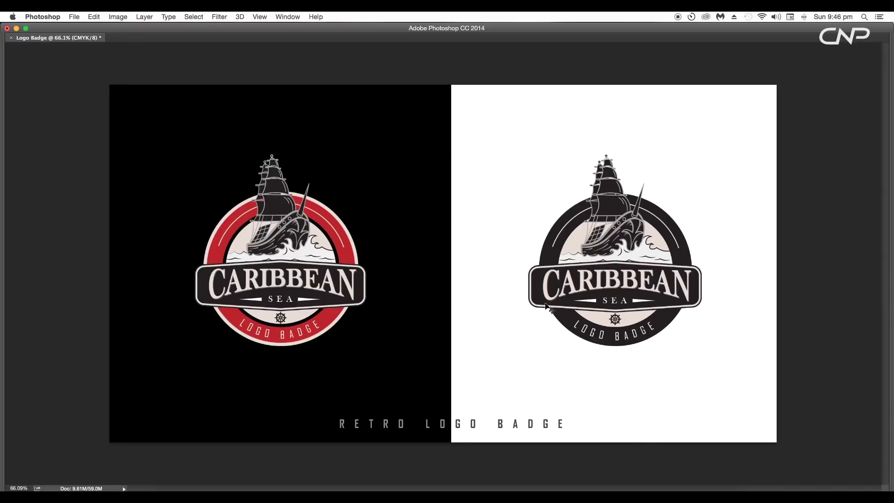
key(super+Tab)
drag(353, 181, 467, 128)
drag(529, 363, 376, 14)
drag(525, 316, 543, 196)
drag(493, 227, 581, 233)
key(super+=)
key(super+-)
key(super+-)
drag(260, 247, 470, 254)
scroll(423, 237, up, 2)
scroll(470, 246, down, 2)
drag(531, 189, 534, 328)
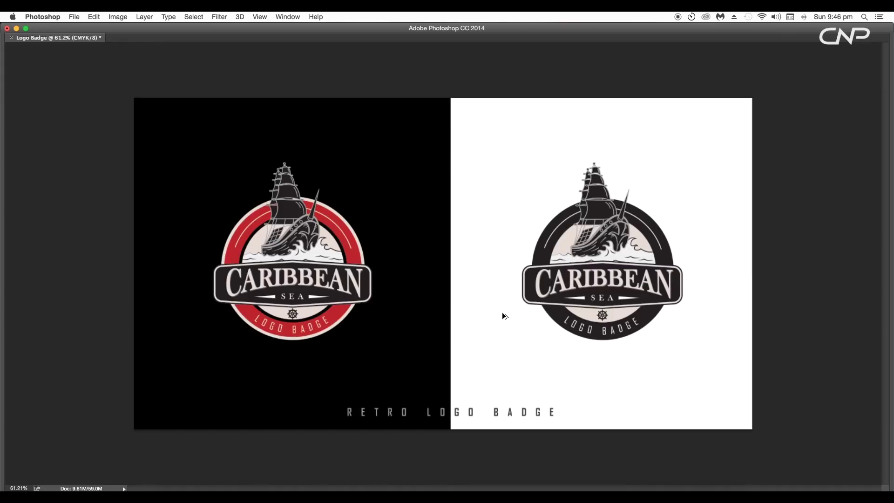
scroll(502, 312, up, 3)
scroll(501, 312, down, 3)
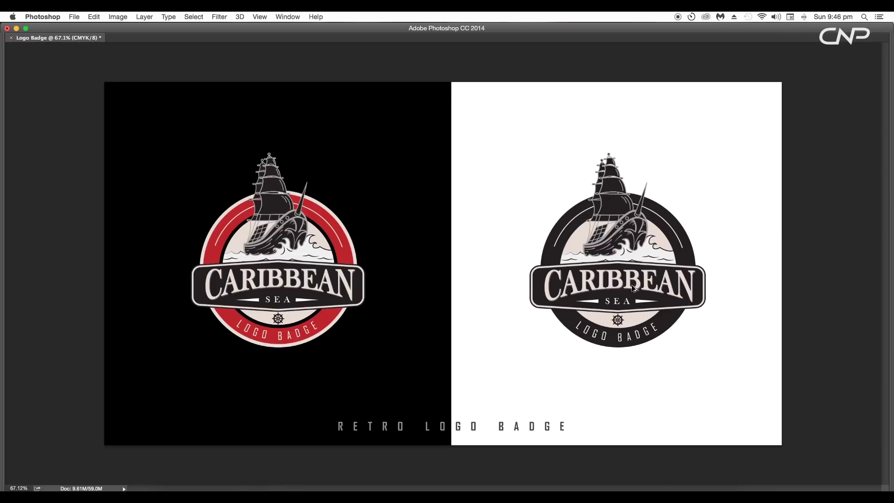
scroll(634, 289, up, 3)
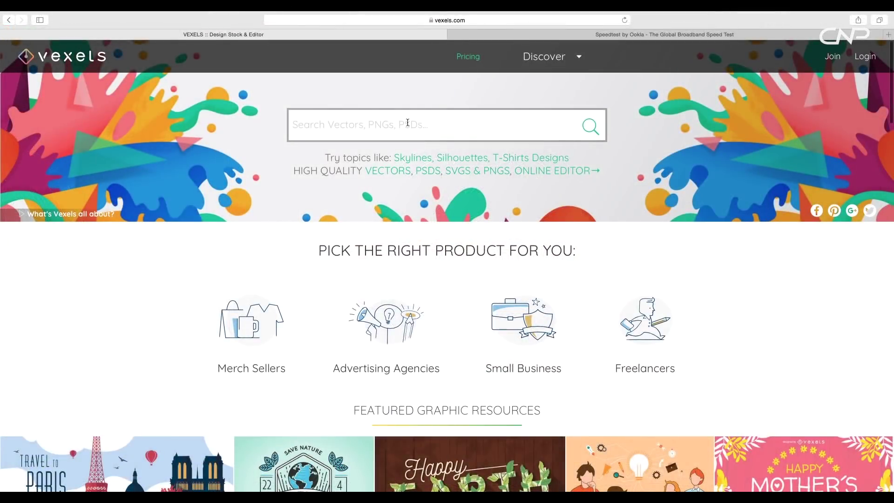
Switch to the browser and look through the Vexels home page, featured graphics, own vectors and the Paris landmark emblem.
scroll(456, 144, down, 2)
scroll(525, 142, down, 15)
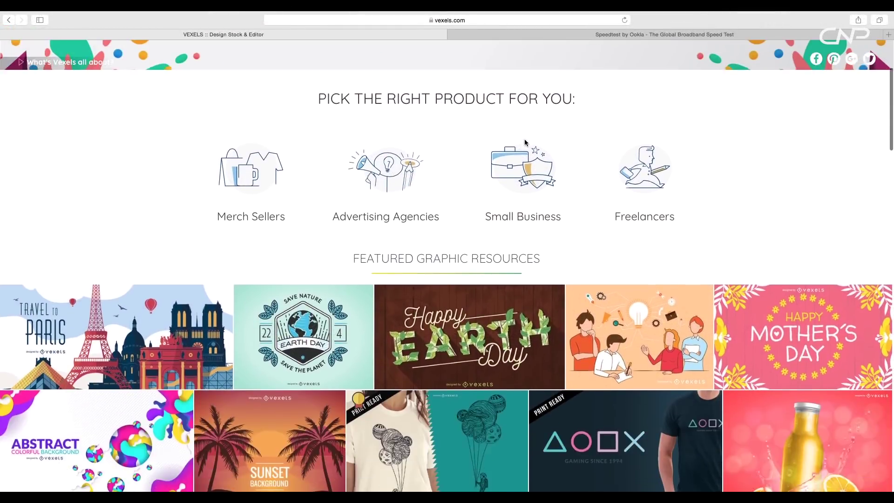
scroll(447, 260, down, 5)
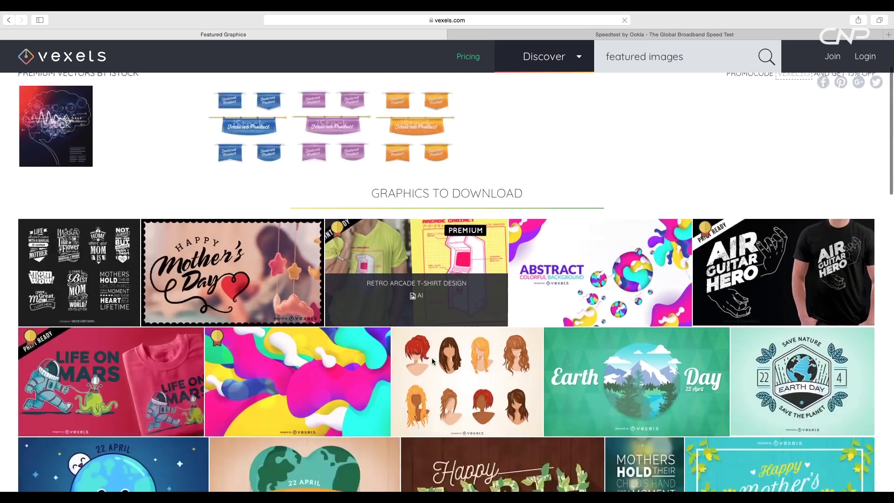
scroll(431, 358, down, 2)
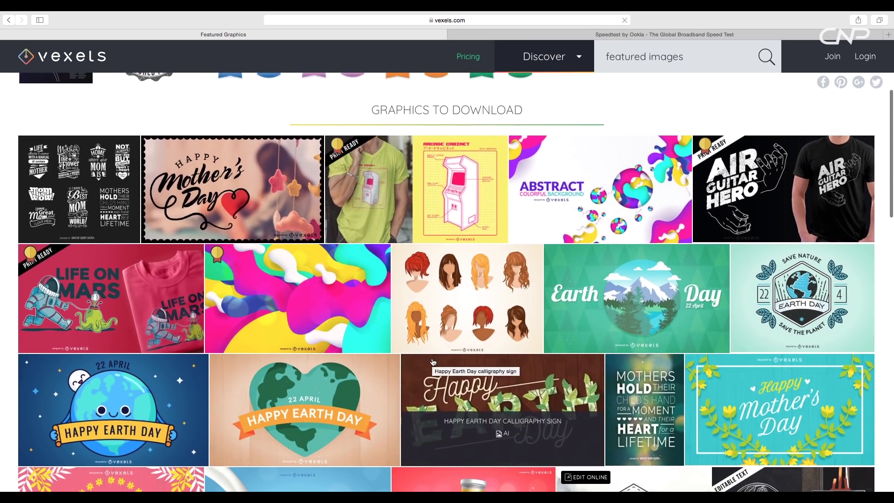
scroll(432, 360, down, 5)
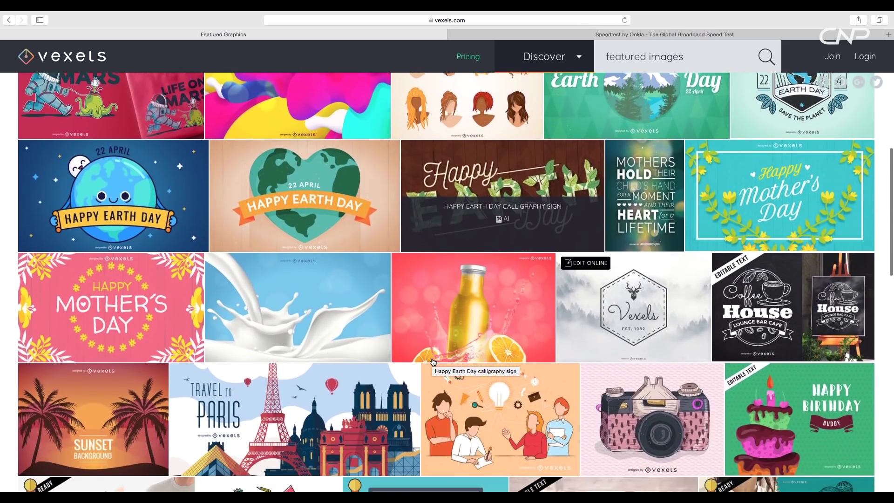
scroll(432, 362, down, 2)
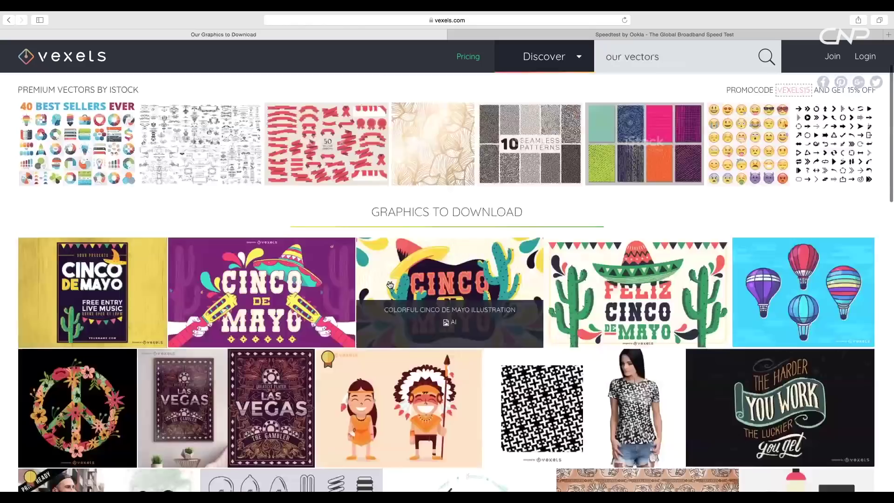
scroll(390, 284, down, 4)
scroll(390, 285, down, 4)
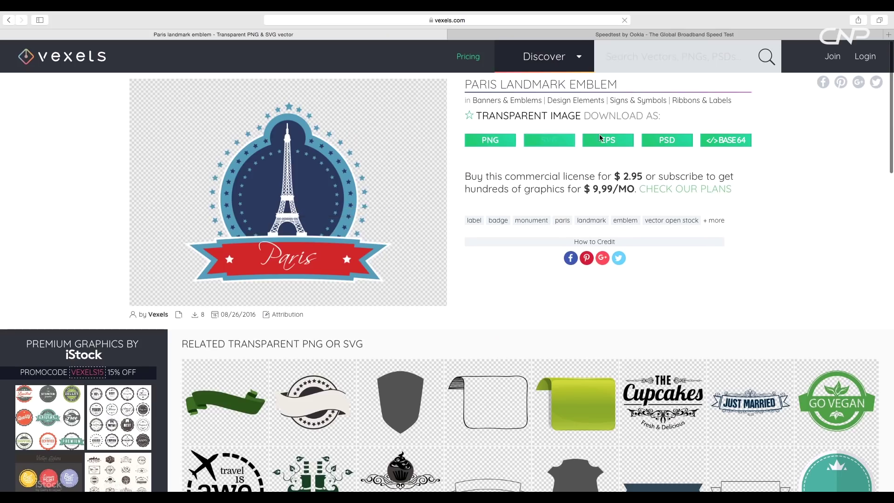
Show the monthly payment option for the Vexels subscription plans and review the plans.
scroll(329, 173, down, 3)
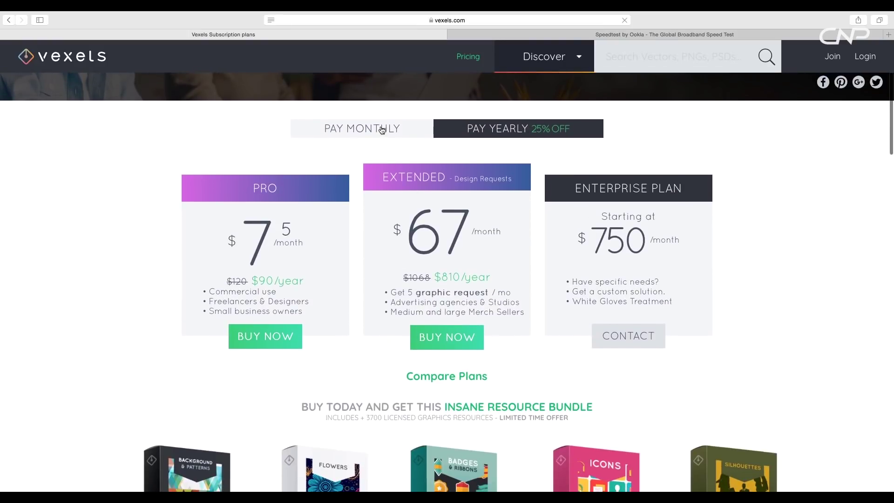
click(382, 129)
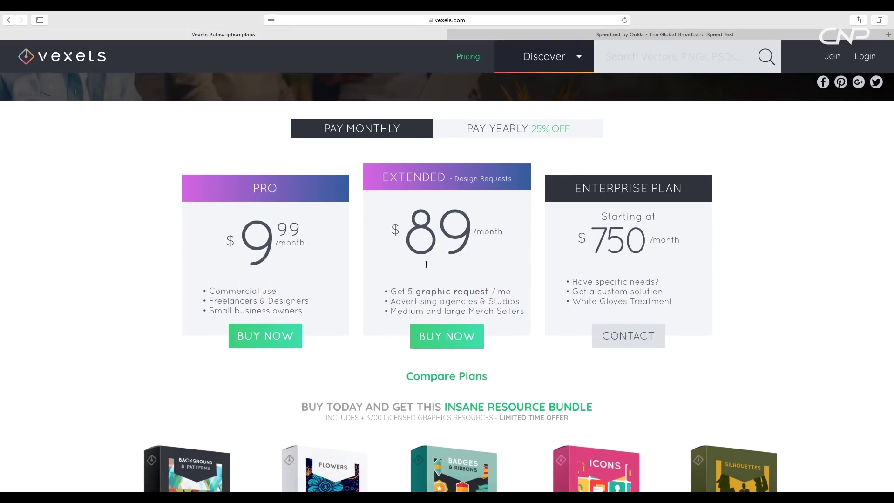
scroll(443, 264, down, 3)
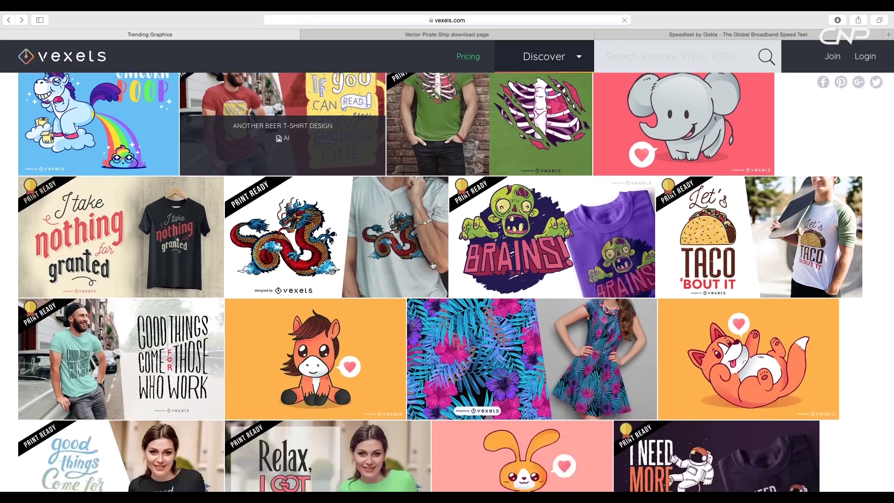
Open the Brains zombie t-shirt design from the trending graphics and look through the related designs.
scroll(571, 194, down, 2)
click(570, 195)
scroll(668, 310, down, 8)
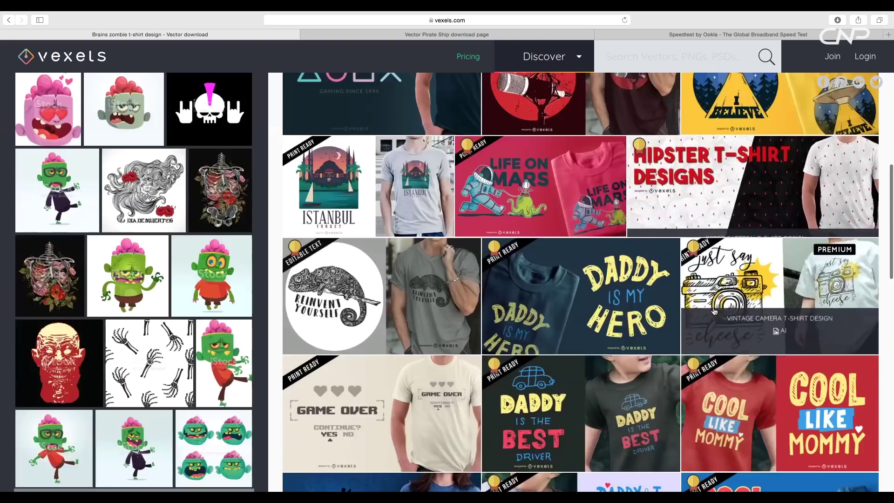
scroll(668, 310, down, 5)
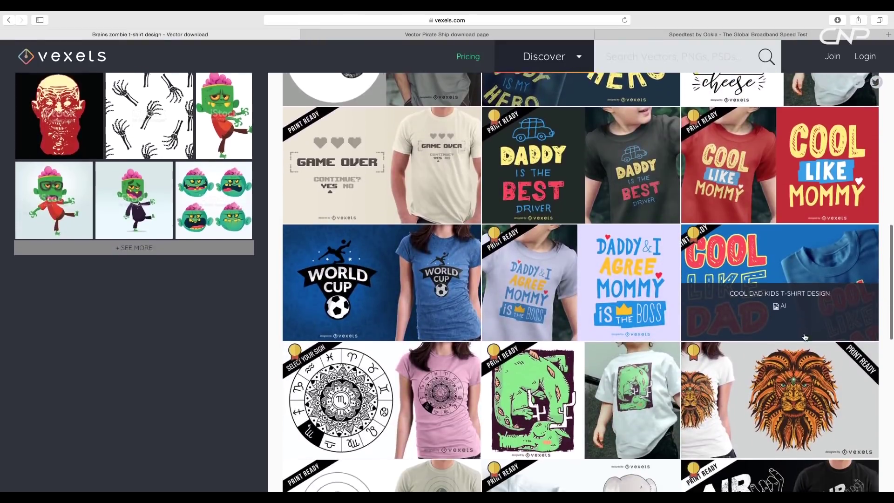
scroll(804, 336, down, 3)
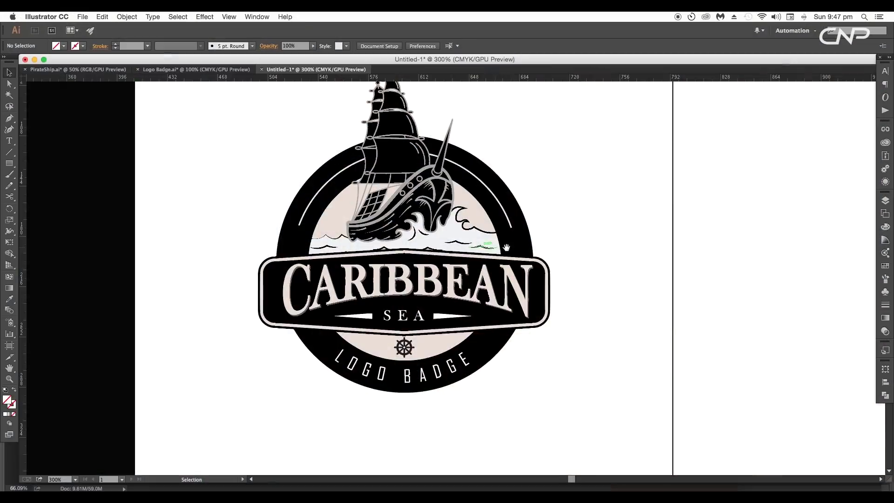
Switch to Illustrator, select all parts of the badge artwork to examine its construction, and clear the selection.
drag(506, 247, 439, 264)
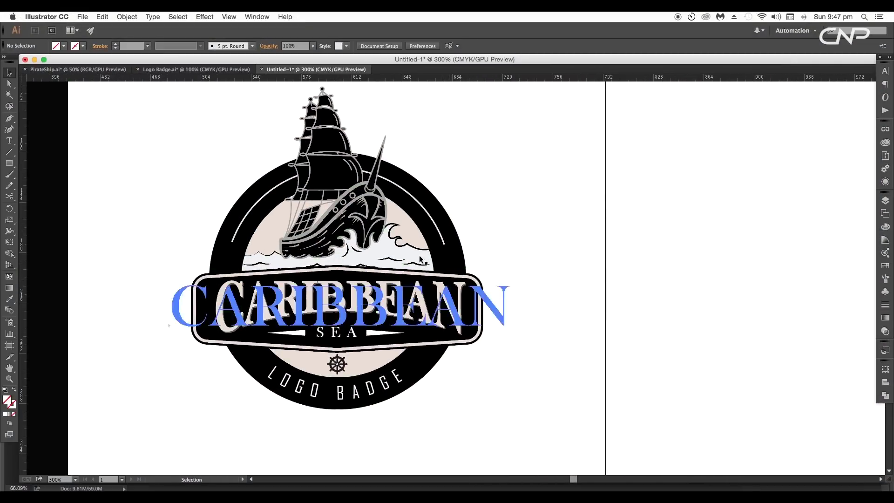
key(super+a)
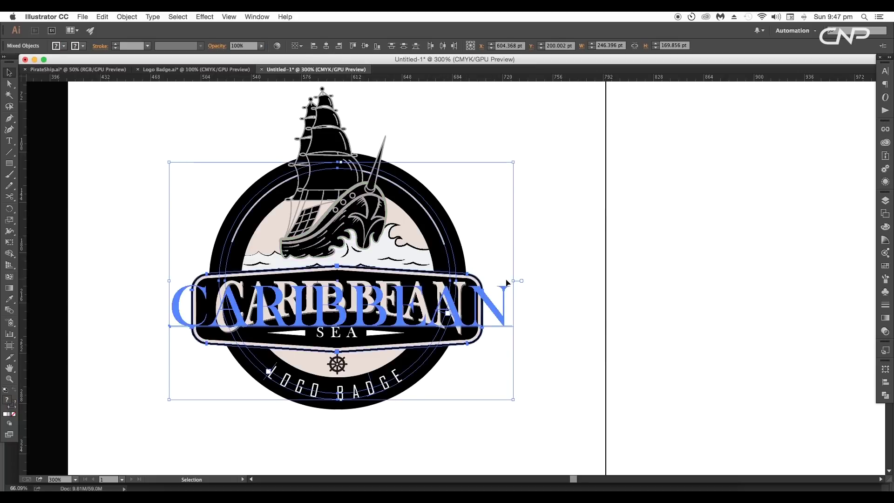
click(536, 280)
Draw a circle about 168 pt in diameter on the blank white area beside the badge.
key(super+minus)
key(super+minus)
drag(600, 265, 356, 256)
drag(9, 166, 47, 185)
drag(460, 222, 548, 310)
Give the circle a black 26 pt stroke and move the ring aside, partly off the artboard's edge.
click(84, 46)
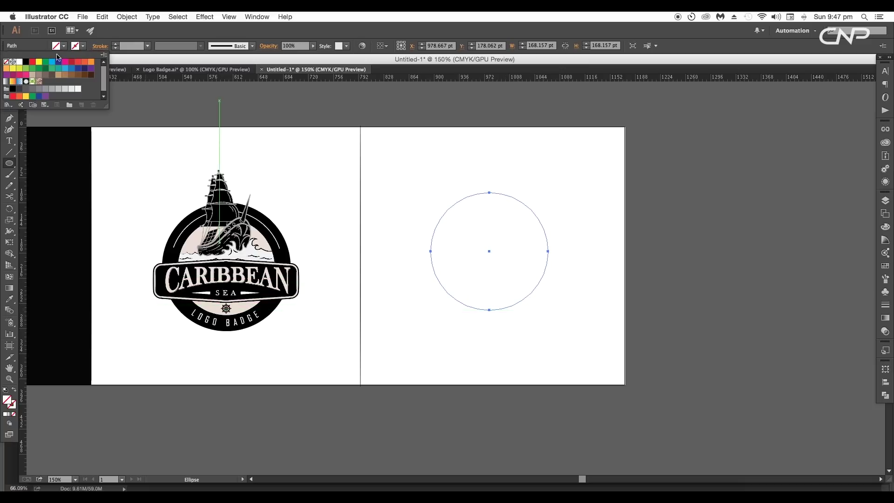
click(27, 62)
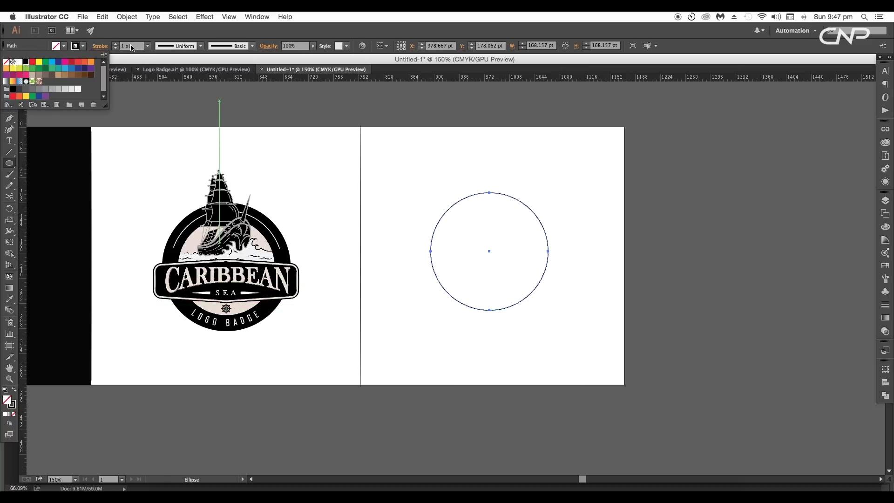
click(131, 47)
scroll(130, 48, up, 20)
scroll(131, 48, down, 4)
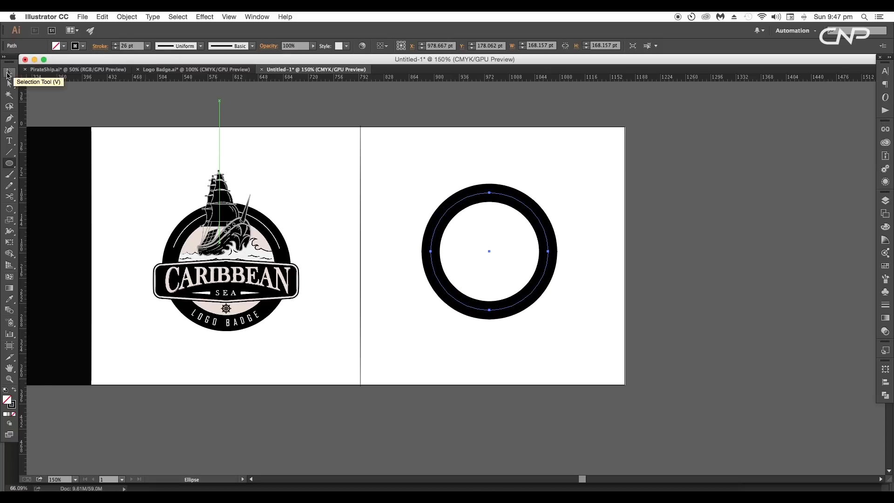
click(9, 72)
drag(548, 263, 691, 227)
Draw a rectangle about 189 by 47 pt in the blank area and swap its fill and stroke for a solid black fill.
drag(8, 164, 47, 162)
mouse_move(482, 267)
mouse_down()
mouse_move(528, 269)
mouse_move(549, 283)
mouse_up()
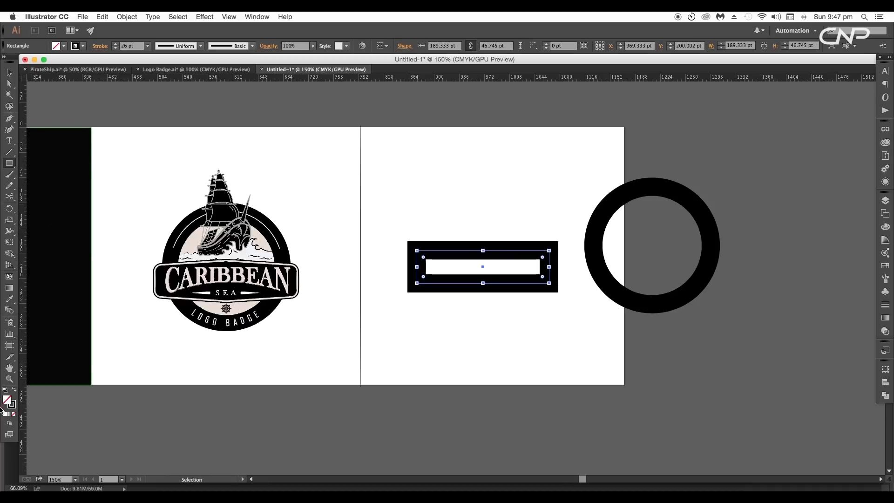
click(14, 391)
Add anchor points at the midpoints of the black rectangle's upper and lower edges.
key(super+equal)
key(super+equal)
key(super+equal)
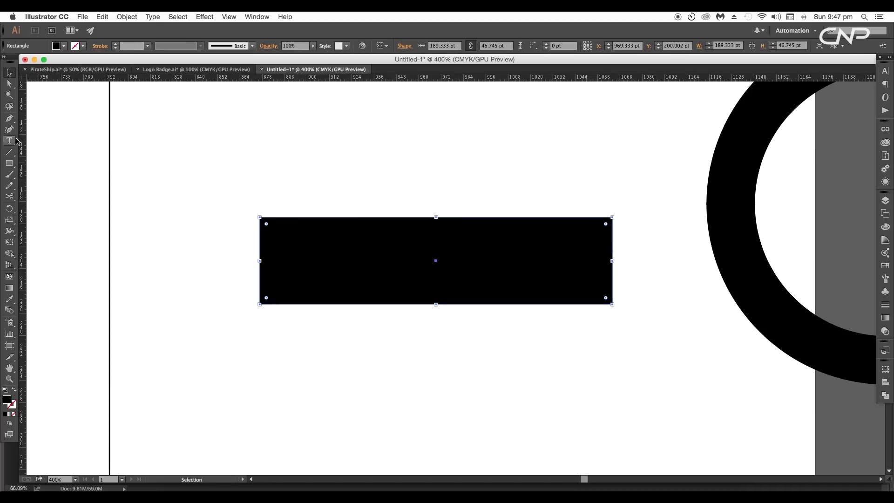
click(15, 122)
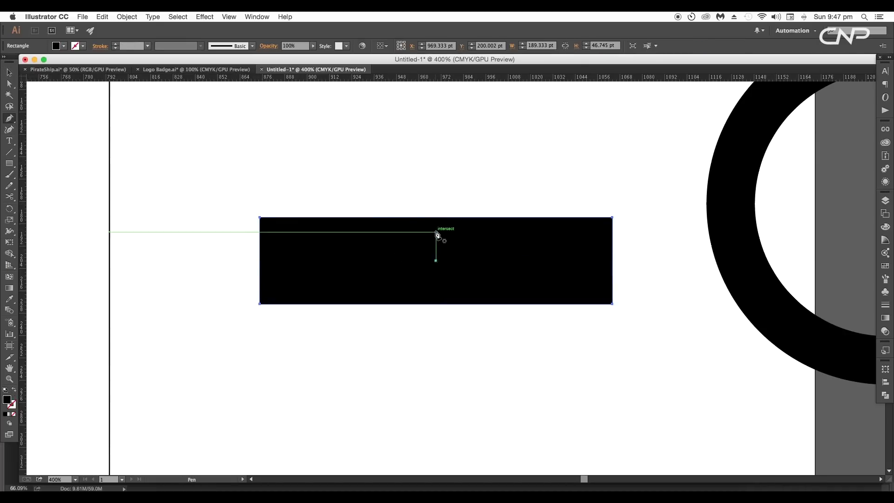
click(435, 217)
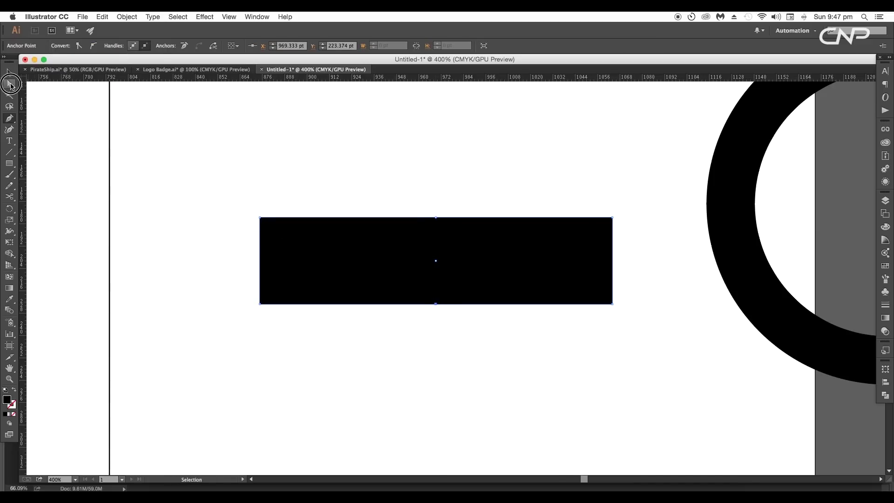
Select both midpoint anchors and spread them symmetrically with Free Transform, making the banner about 56 pt high.
drag(420, 196, 456, 310)
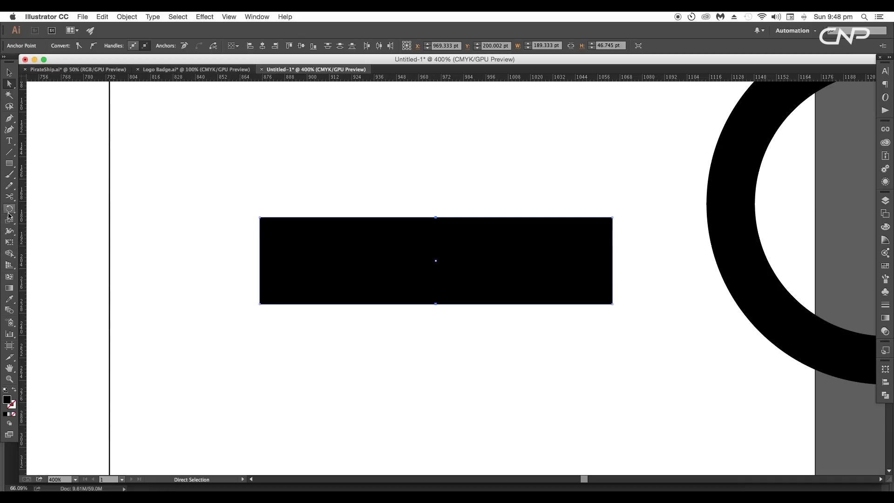
click(9, 242)
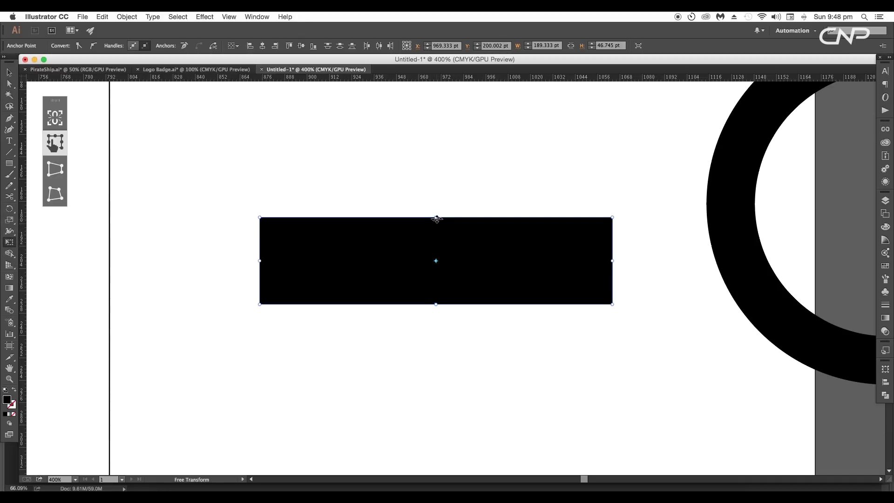
mouse_move(436, 217)
mouse_down()
mouse_move(437, 204)
mouse_move(438, 211)
mouse_up()
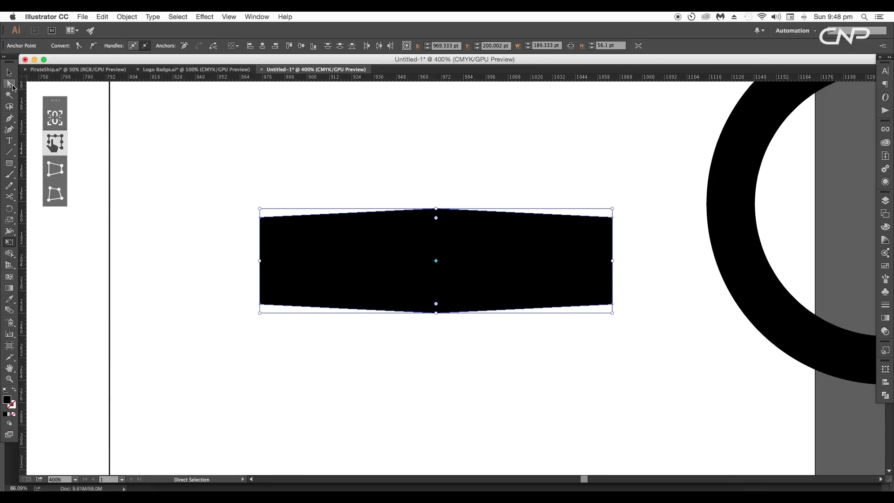
Round the four outer corners of the black banner shape.
click(11, 85)
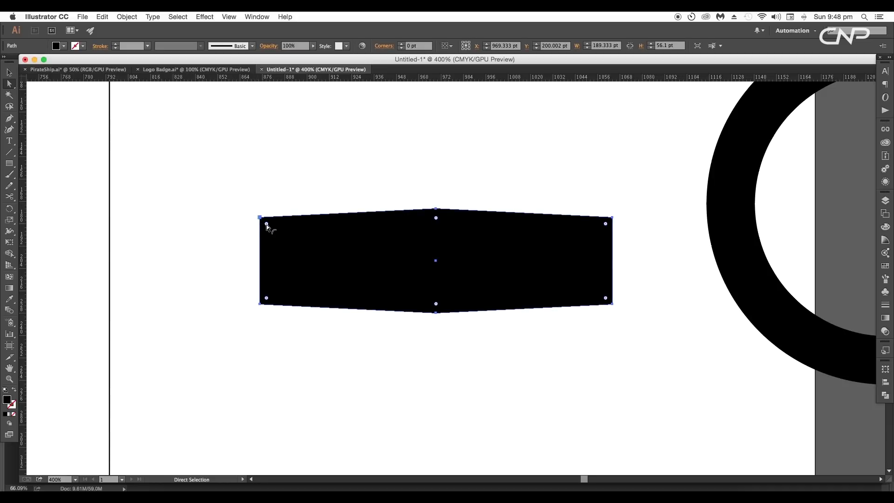
drag(267, 224, 280, 240)
click(10, 74)
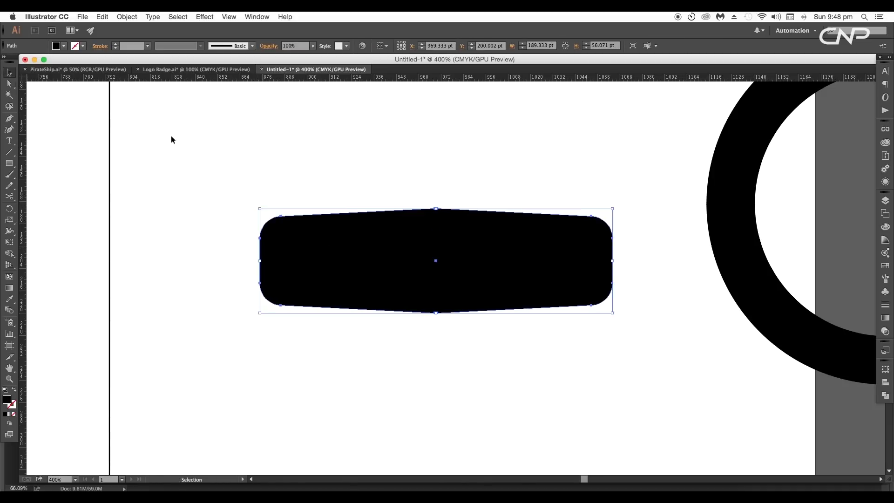
click(375, 181)
scroll(497, 239, down, 1)
click(498, 254)
drag(442, 263, 518, 273)
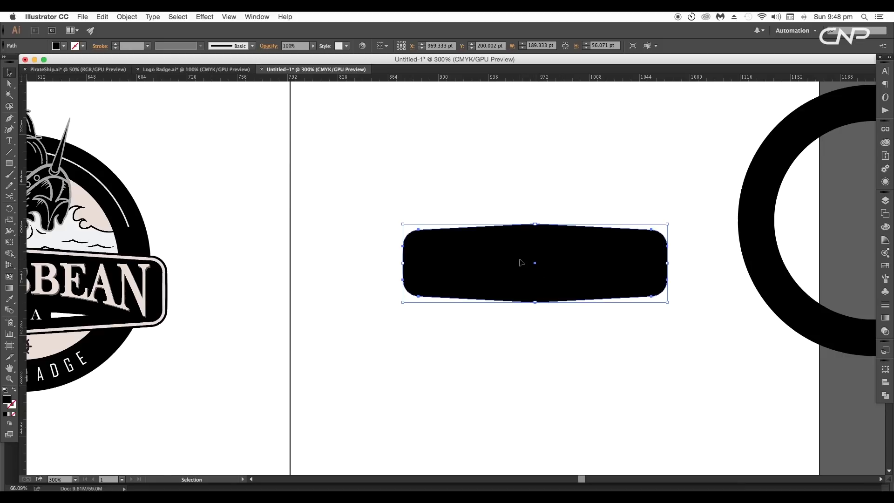
key(a)
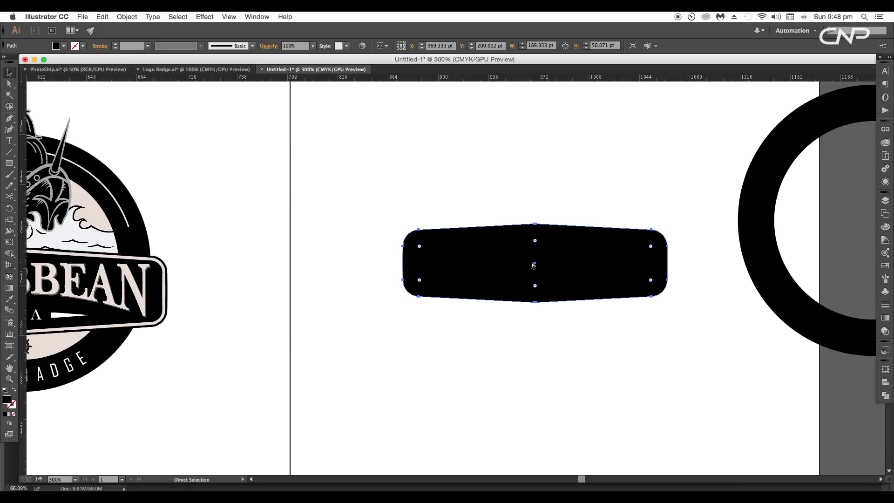
key(v)
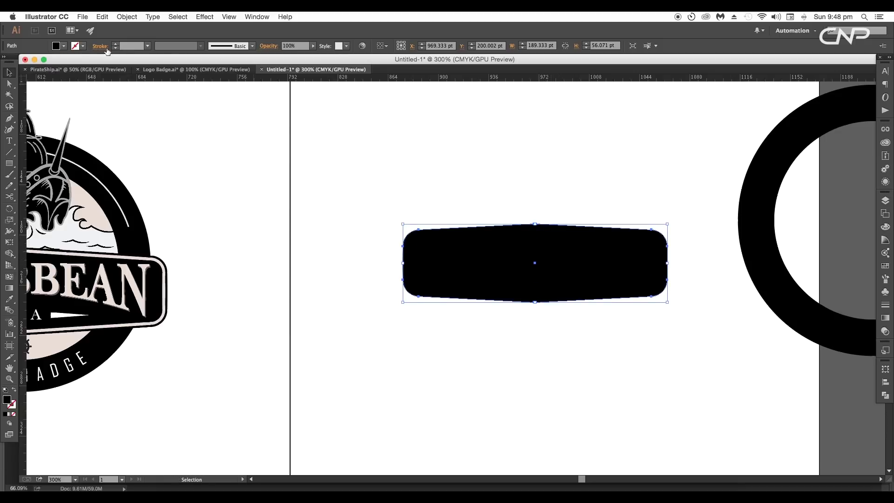
Give the black banner shape a red stroke with a weight of 5 pt.
scroll(129, 48, up, 6)
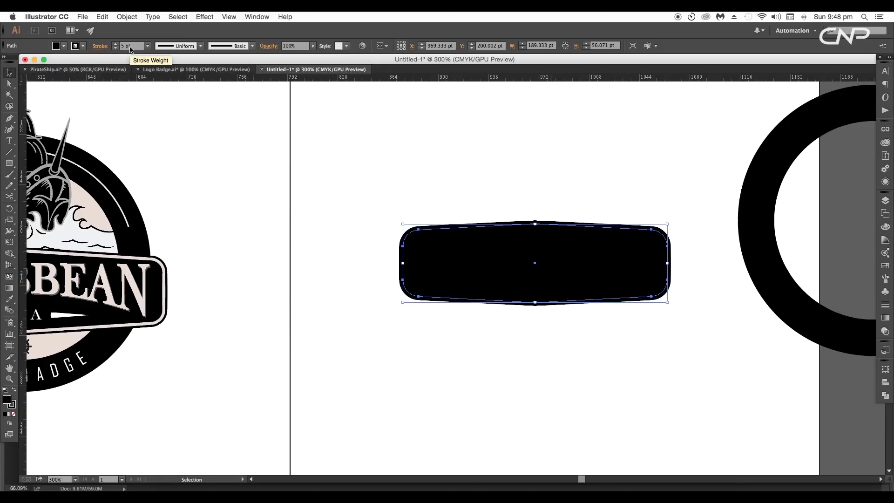
scroll(129, 47, down, 5)
scroll(128, 47, up, 2)
click(82, 46)
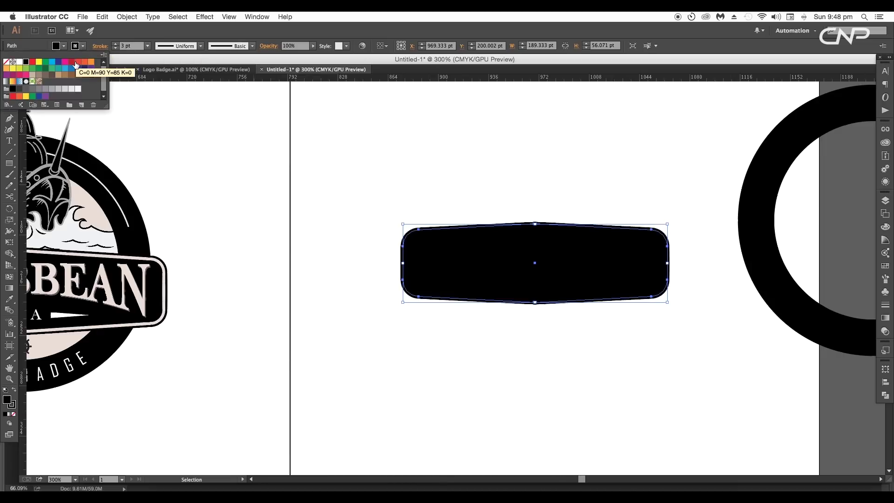
click(71, 60)
click(132, 46)
key(Up)
key(Up)
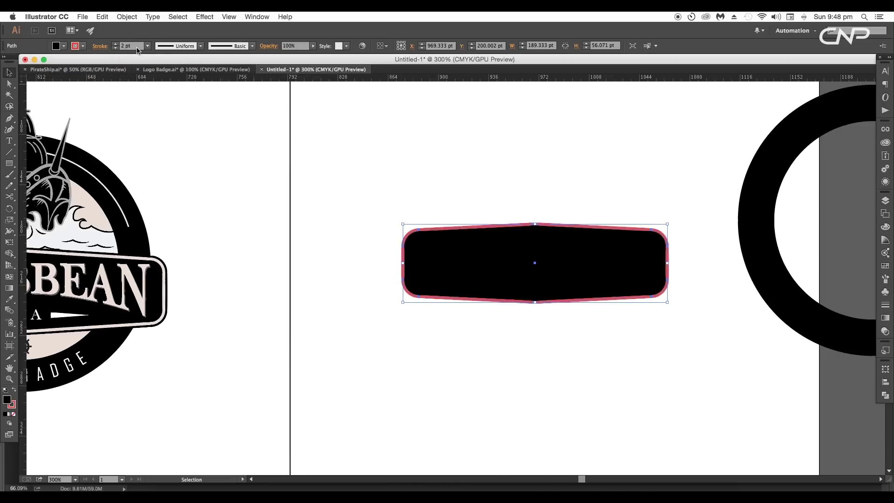
Outline the banner's red stroke and subtract it with Minus Front, leaving an inner shape about 184 by 51 pt.
click(121, 18)
mouse_move(139, 192)
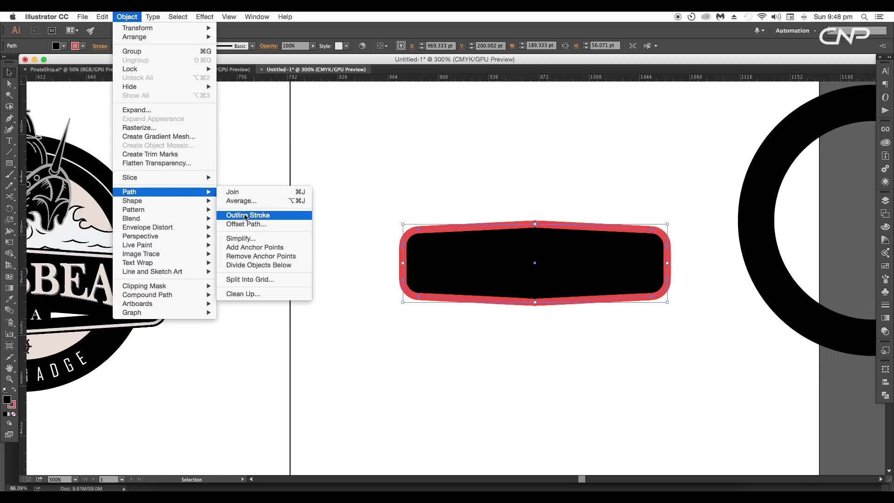
click(245, 216)
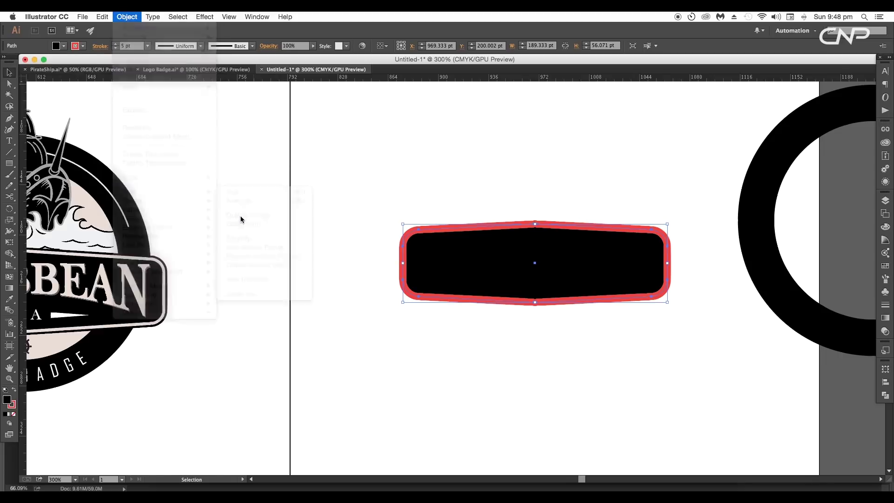
click(887, 396)
click(789, 384)
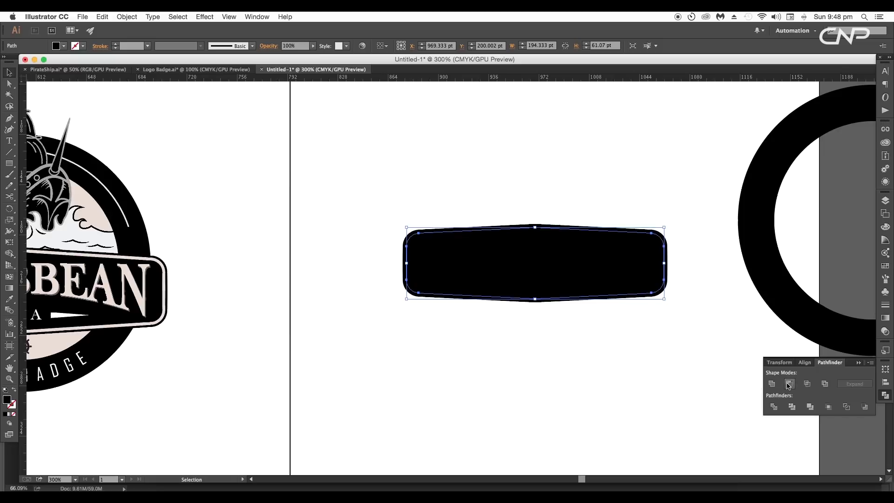
click(721, 291)
Give the inner banner shape a white stroke with a weight of 2 pt.
click(613, 259)
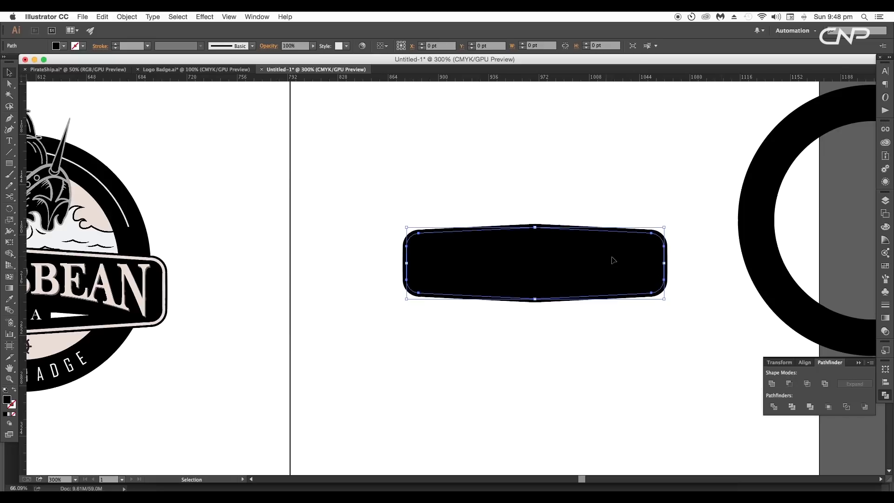
scroll(138, 49, up, 3)
scroll(137, 49, down, 2)
scroll(137, 49, up, 1)
click(83, 46)
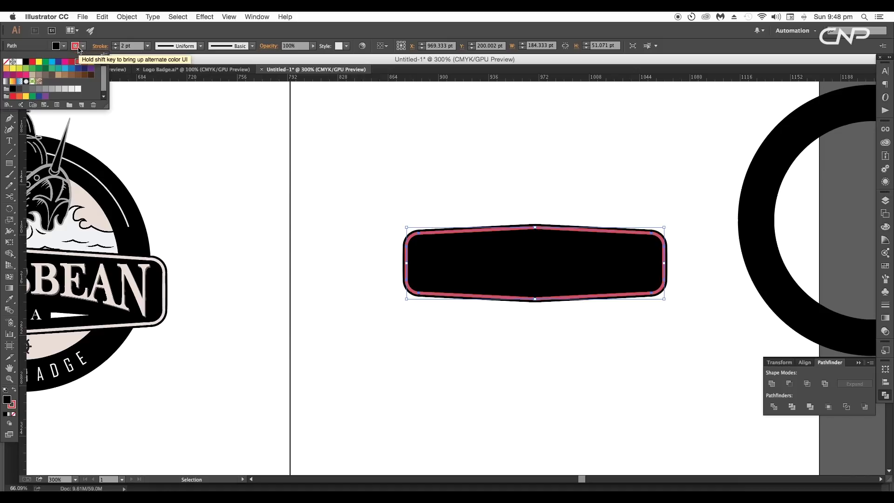
click(19, 62)
click(83, 46)
click(262, 140)
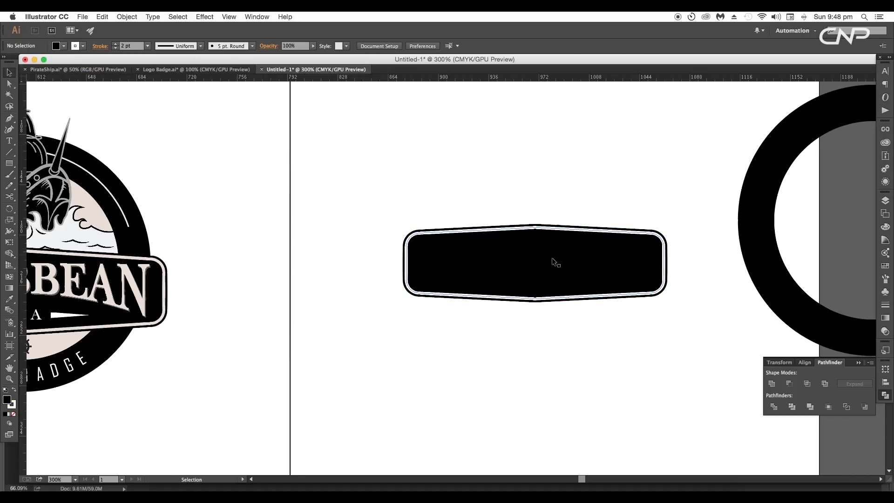
Move the black ring behind the banner, roughly centred on it.
drag(557, 258, 564, 247)
scroll(571, 233, up, 3)
drag(590, 220, 435, 244)
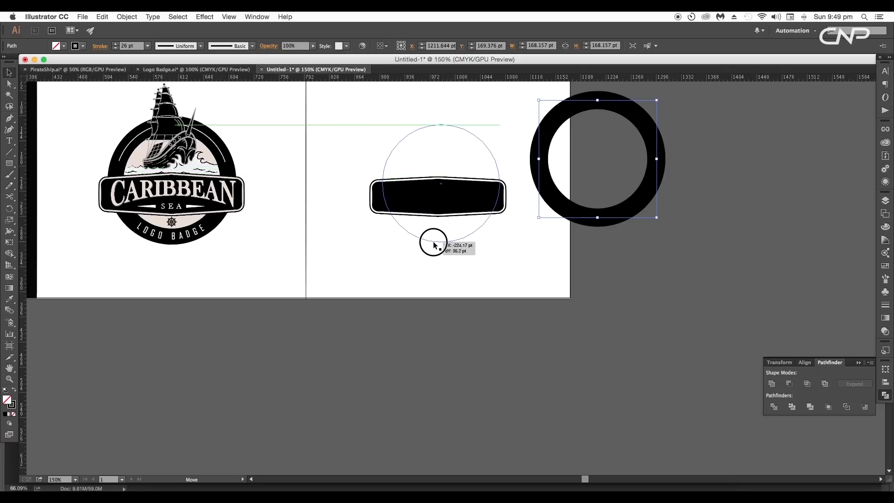
drag(446, 131, 443, 128)
Scale the ring proportionally to about 163 pt in diameter and set its stroke weight to 23 pt.
drag(497, 126, 494, 127)
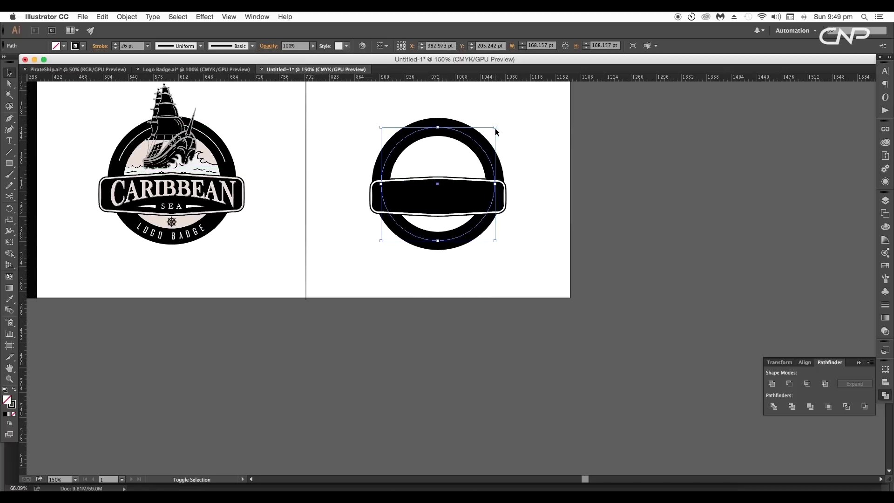
scroll(140, 50, down, 3)
scroll(428, 177, up, 2)
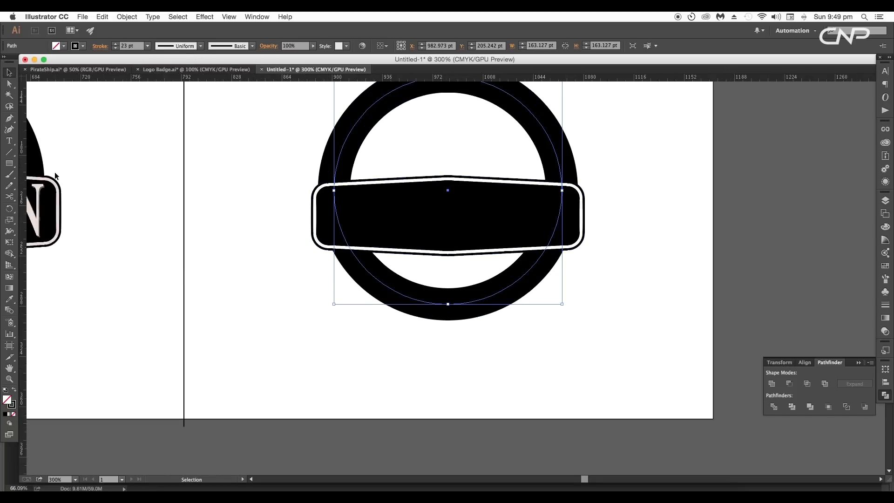
Place a vertical guide through the ring's centre and enlarge the banner slightly and symmetrically about it.
drag(21, 200, 448, 191)
drag(448, 191, 447, 191)
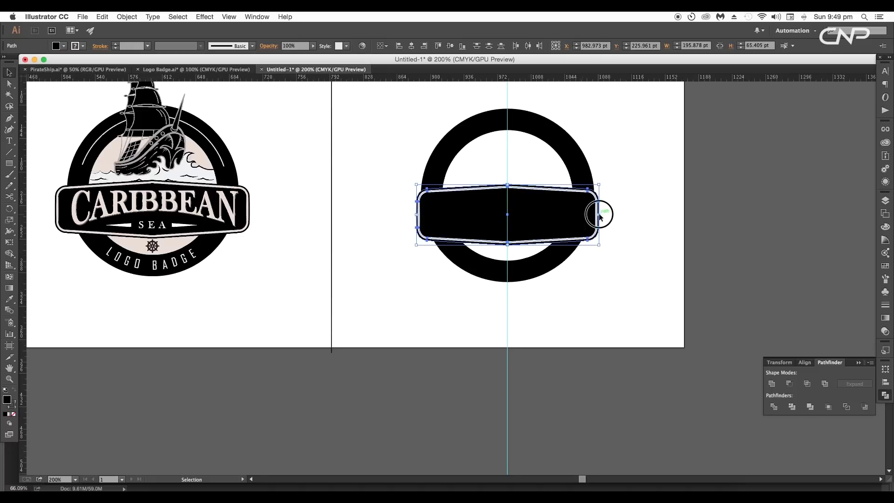
mouse_move(599, 214)
mouse_down()
mouse_move(637, 196)
mouse_move(624, 253)
mouse_move(613, 224)
mouse_up()
click(642, 190)
click(560, 198)
click(605, 269)
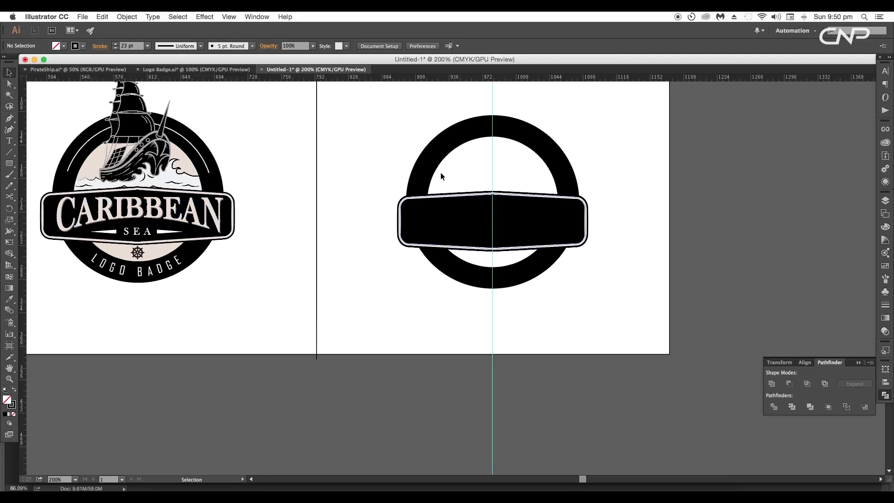
Add the text CARIBBEAN on the banner and fill it with white.
scroll(512, 254, down, 1)
key(t)
click(426, 217)
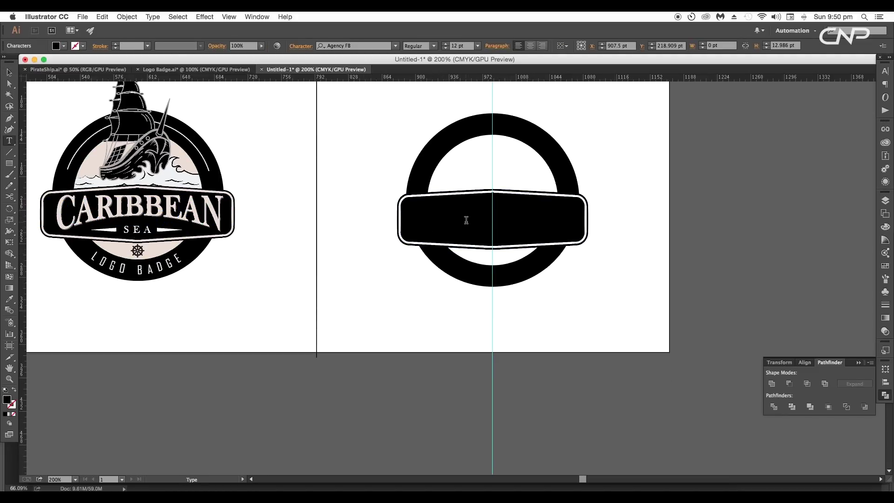
key(ctrl+a)
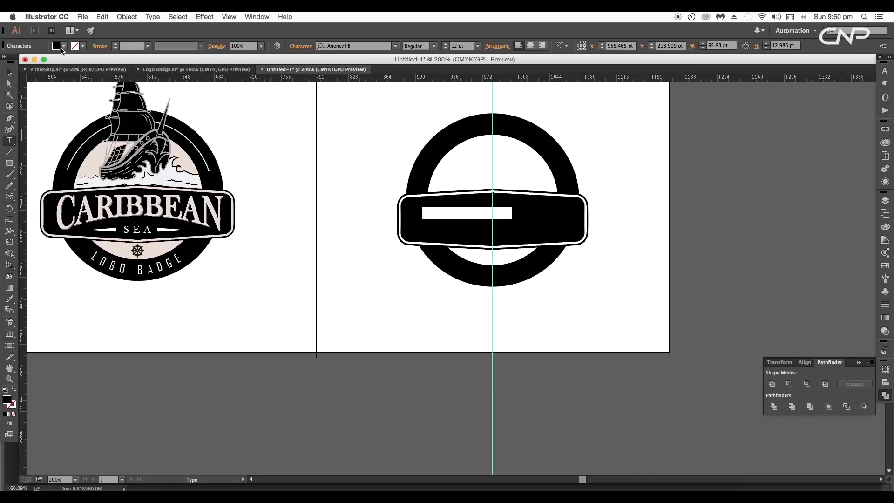
click(64, 45)
click(19, 62)
click(63, 46)
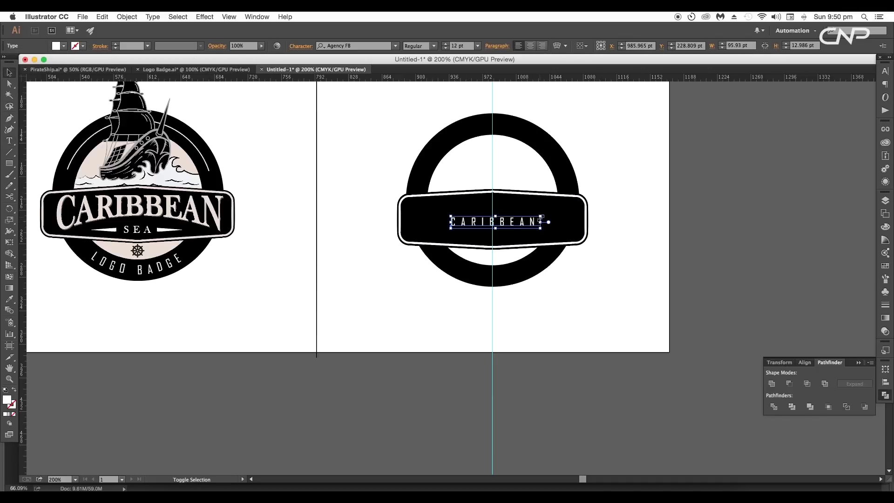
Enlarge the CARIBBEAN text to about 21 pt and set its tracking to 0.
drag(540, 216, 576, 210)
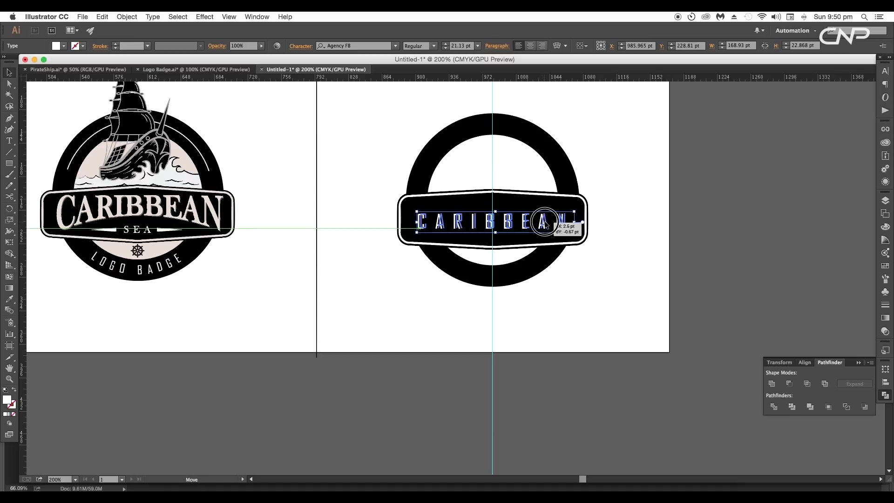
click(304, 46)
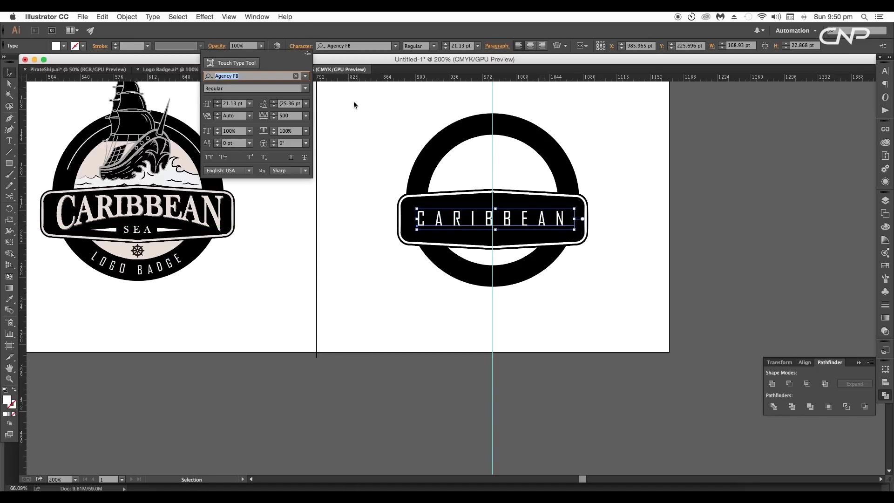
click(297, 117)
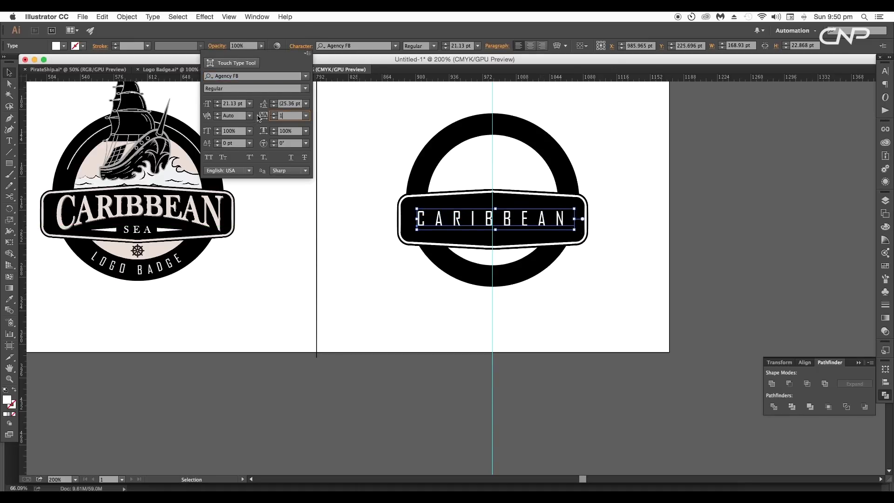
text(0)
key(Return)
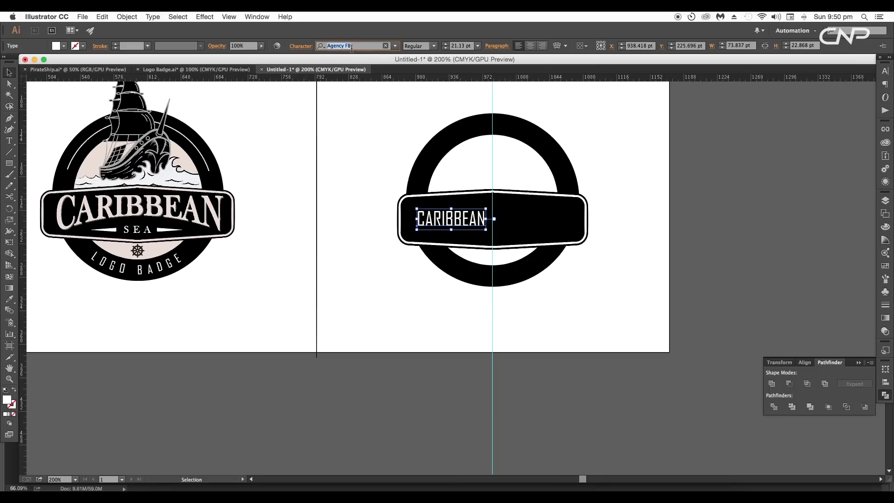
Change the CARIBBEAN text's font to Baskerville Old Face and enlarge it to about 32.5 pt.
text(bask)
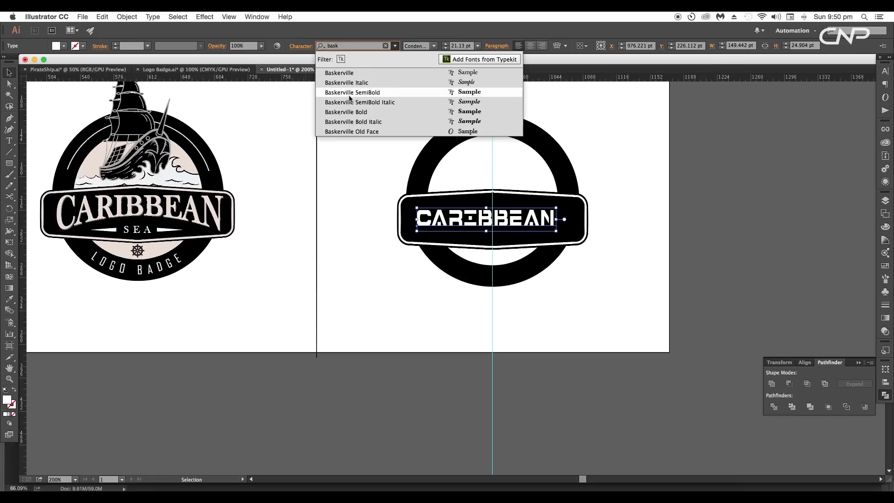
click(359, 131)
drag(550, 210, 580, 203)
Centre the CARIBBEAN text on the vertical guide in the upper part of the banner.
scroll(497, 219, up, 6)
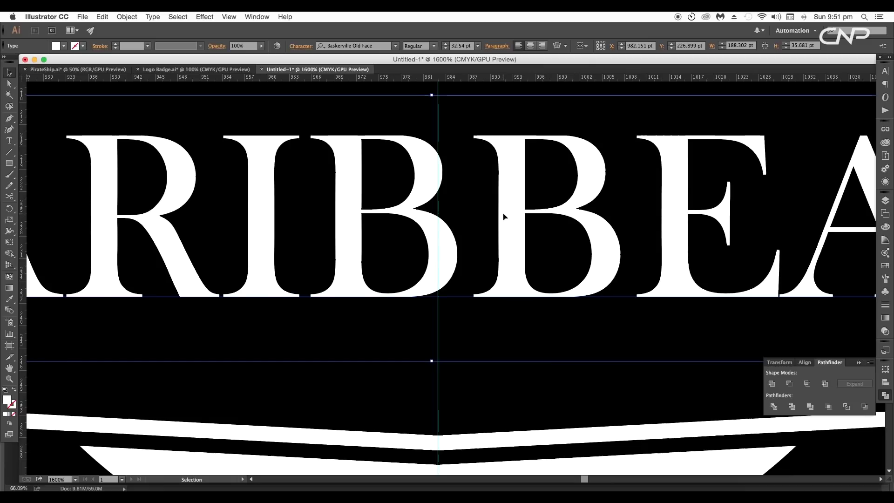
drag(504, 217, 511, 209)
key(super+minus)
key(super+minus)
key(super+minus)
key(super+minus)
key(super+minus)
key(super+minus)
Open the envelope warp options for the CARIBBEAN text.
click(126, 16)
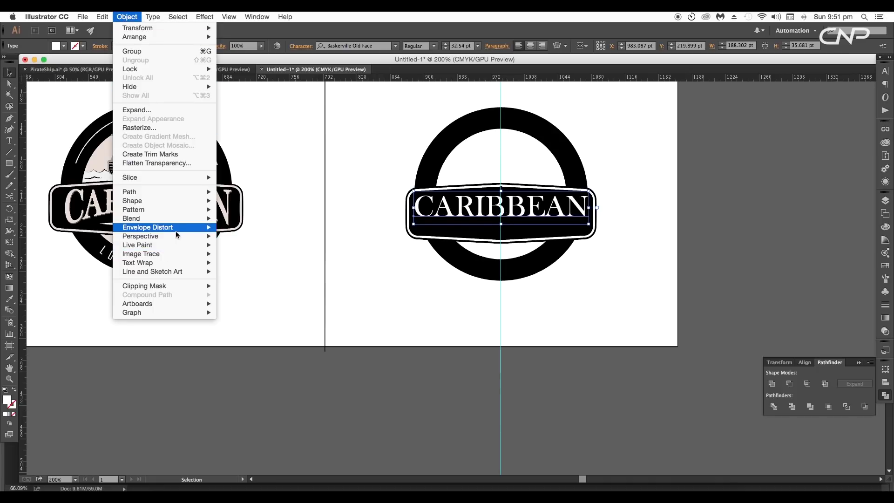
mouse_move(186, 227)
click(236, 230)
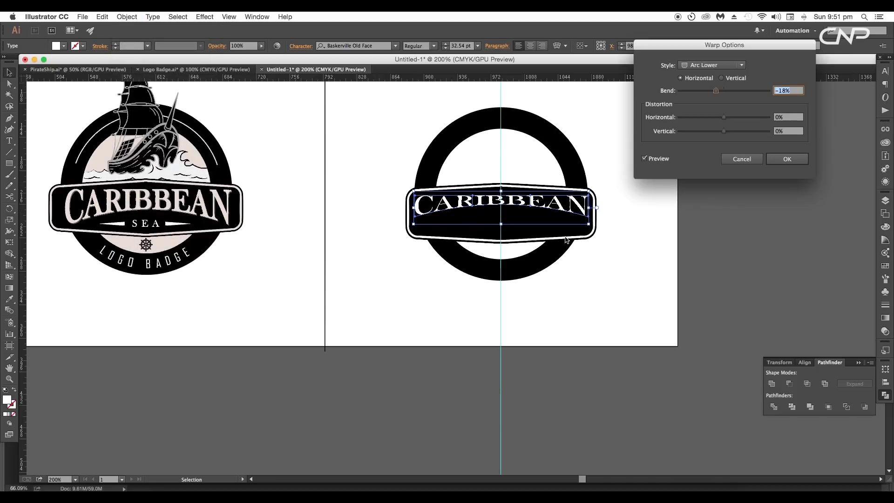
Try the Arc Upper style and the vertical orientation for the text warp.
click(711, 65)
click(702, 100)
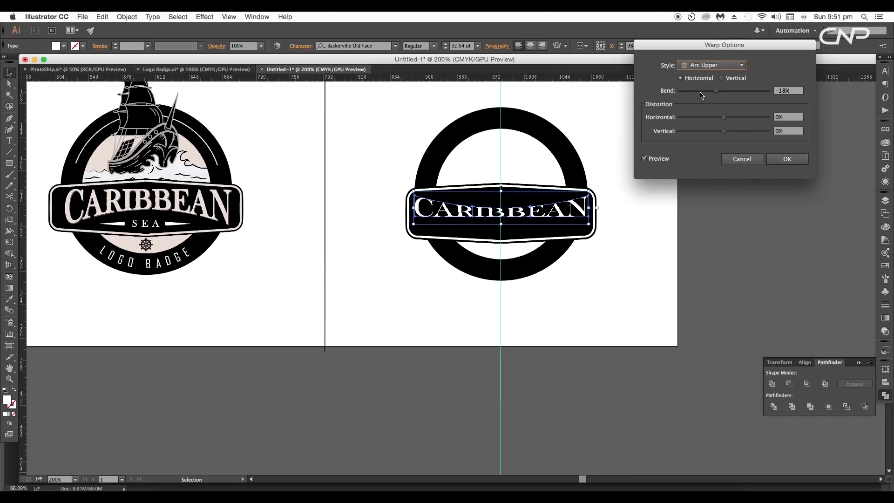
click(707, 65)
click(701, 88)
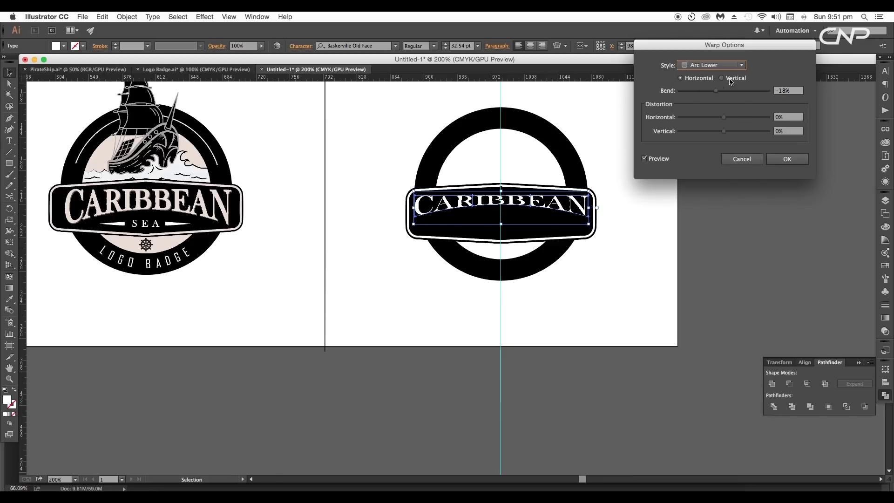
click(730, 80)
click(705, 79)
Apply the horizontal Arc Lower warp to the CARIBBEAN text with a bend of -18%.
drag(724, 93, 719, 93)
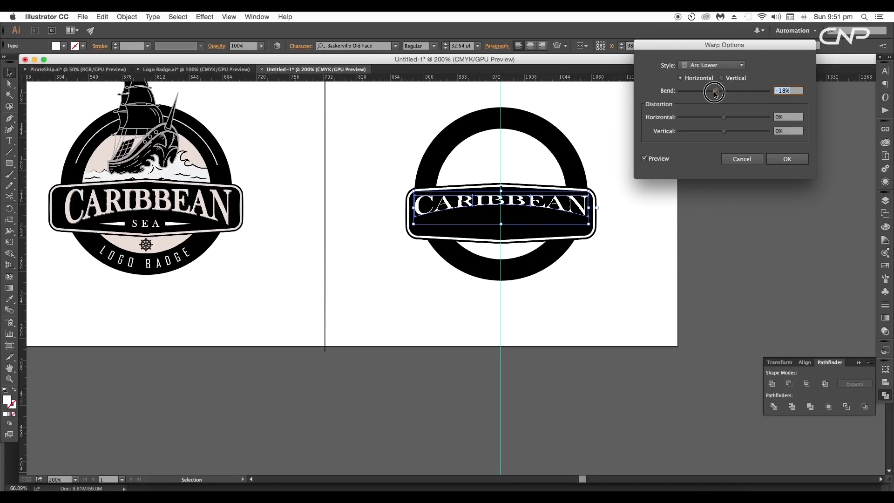
drag(715, 94, 717, 95)
click(770, 158)
Resize the warped CARIBBEAN text to about 182 by 40 pt inside the banner.
drag(501, 224, 501, 232)
click(637, 196)
drag(637, 203, 632, 176)
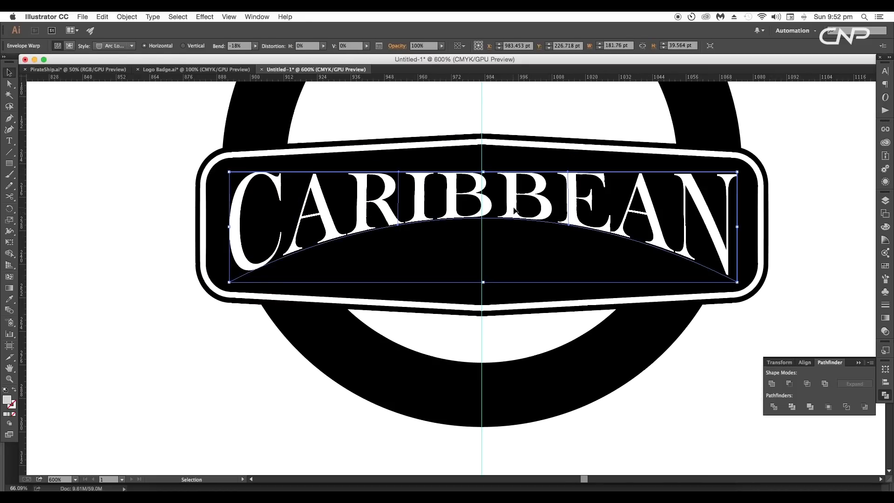
Enter the envelope's contents and give the CARIBBEAN lettering a white 1 pt stroke.
double_click(514, 210)
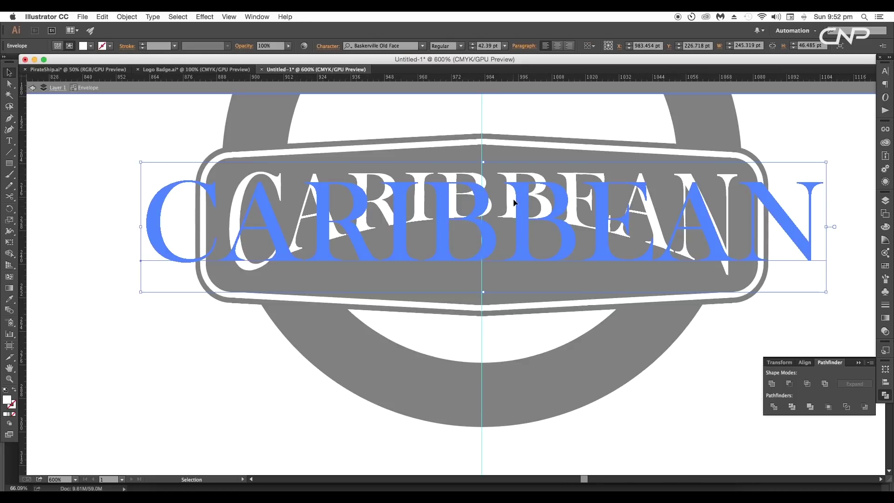
click(143, 44)
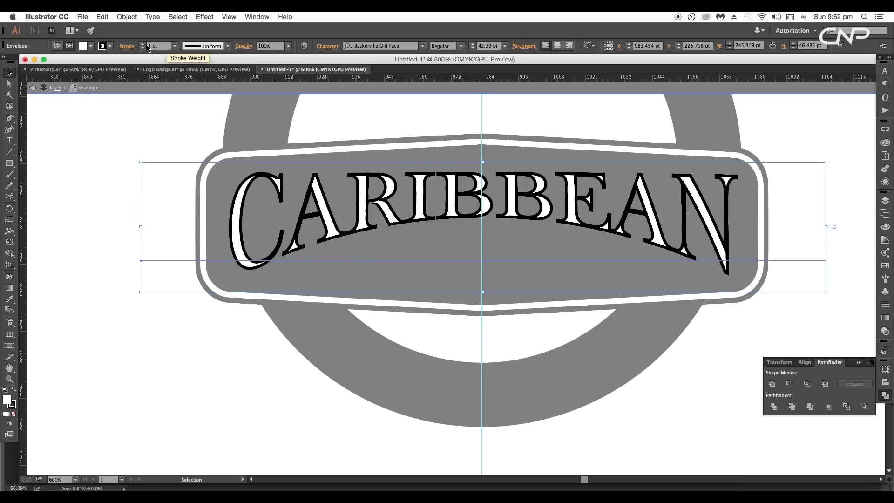
click(102, 46)
click(24, 62)
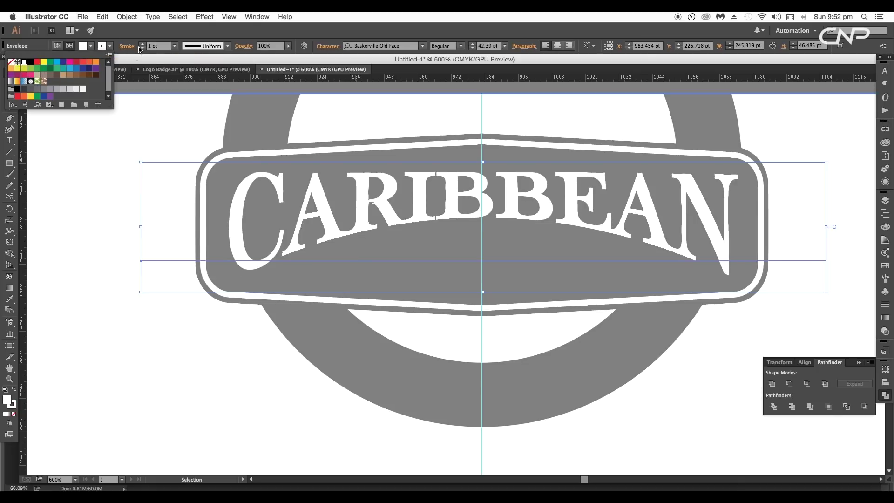
Leave the isolated CARIBBEAN envelope contents and return to the full badge.
click(163, 45)
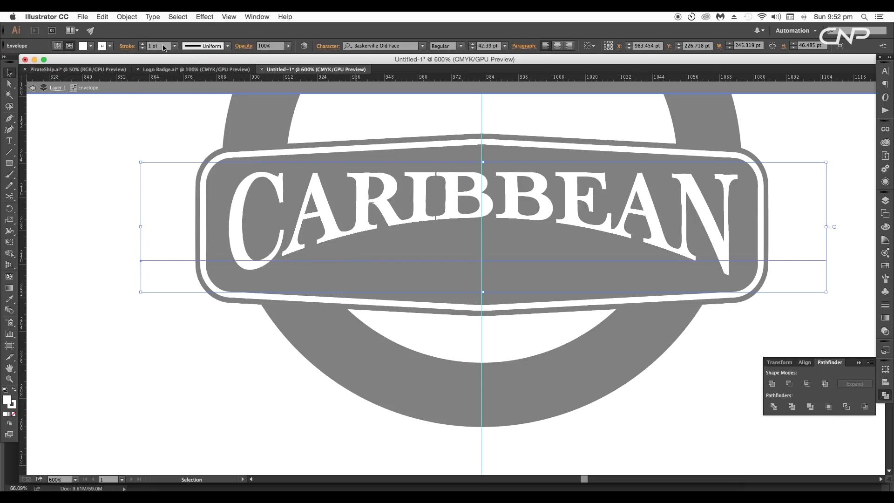
double_click(145, 116)
key(space)
drag(731, 175, 680, 169)
key(super+minus)
key(super+minus)
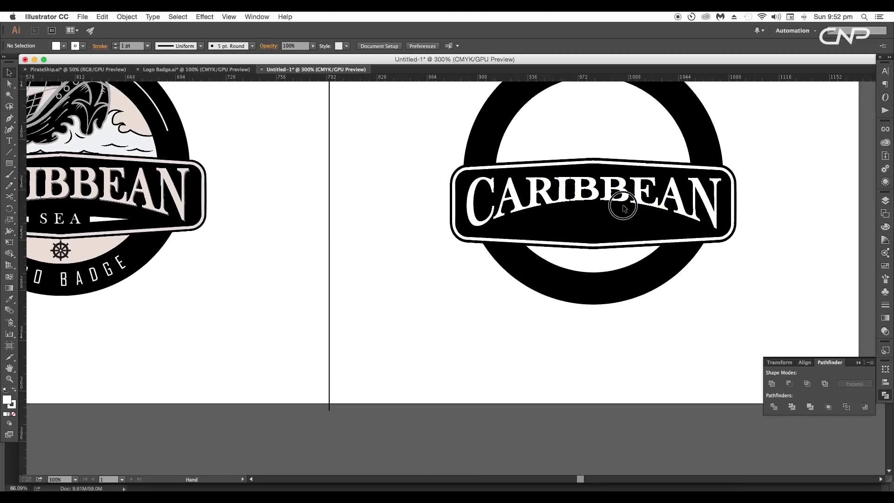
Change the CARIBBEAN lettering's fill to a pale beige of C 7.74, M 12.17, Y 13.11, K 0.
click(564, 221)
key(space)
drag(563, 221, 579, 219)
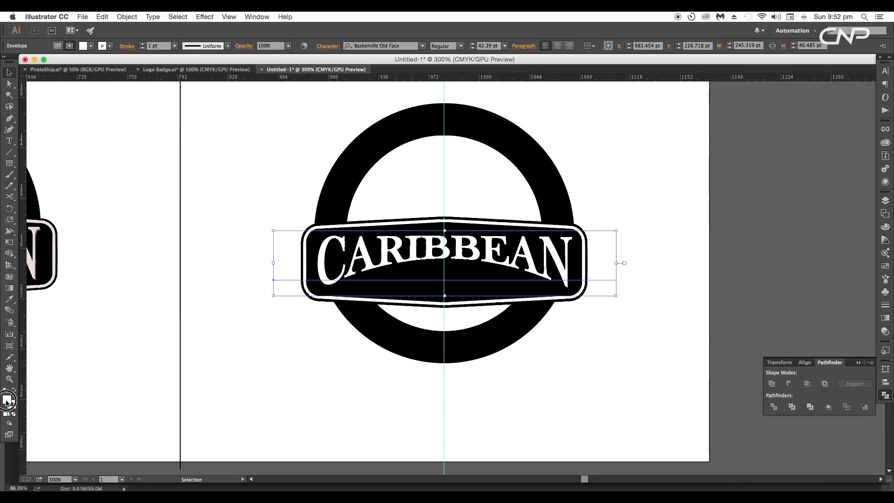
double_click(7, 400)
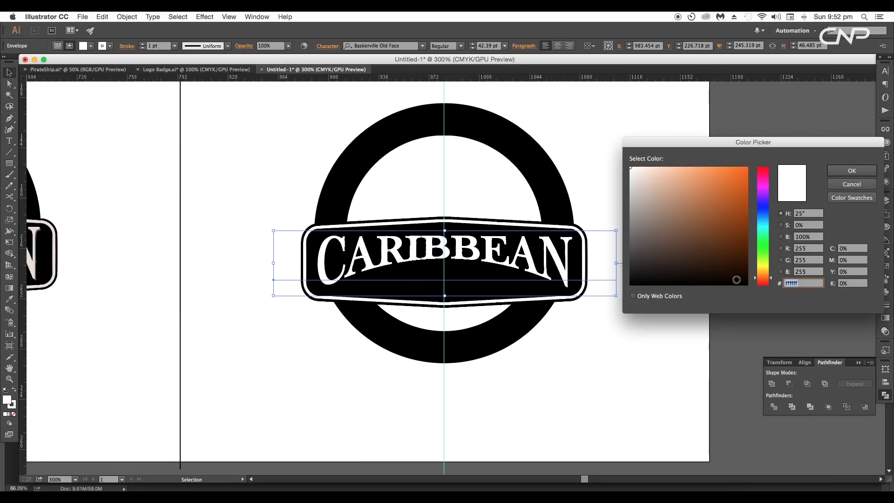
text(d6d2cc)
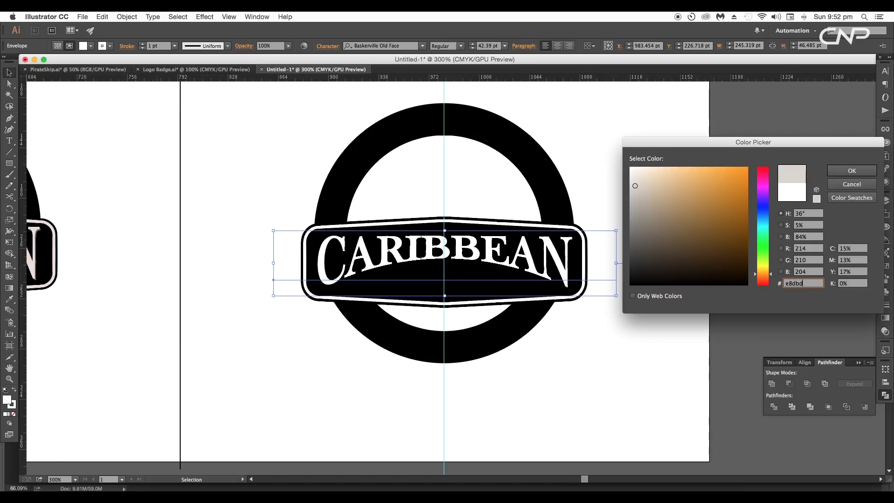
key(Return)
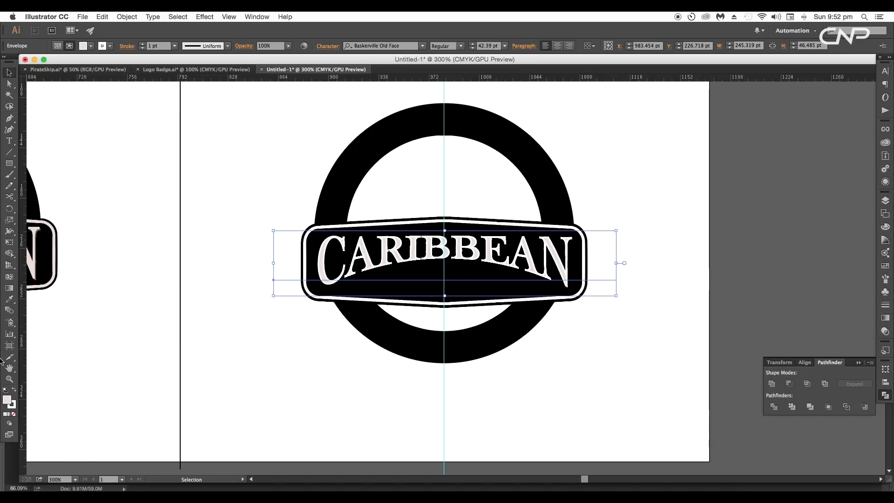
Give the CARIBBEAN lettering's stroke the same pale beige color as its fill.
click(11, 407)
click(14, 413)
click(7, 403)
click(12, 407)
click(6, 414)
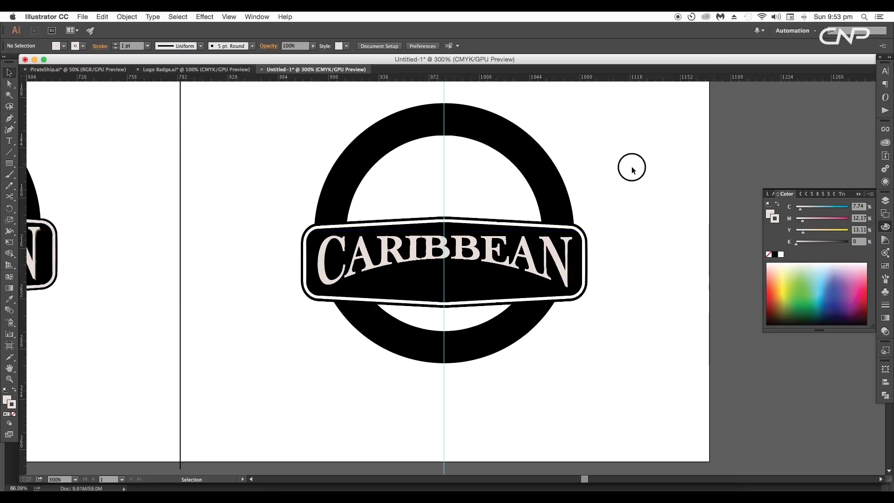
click(631, 166)
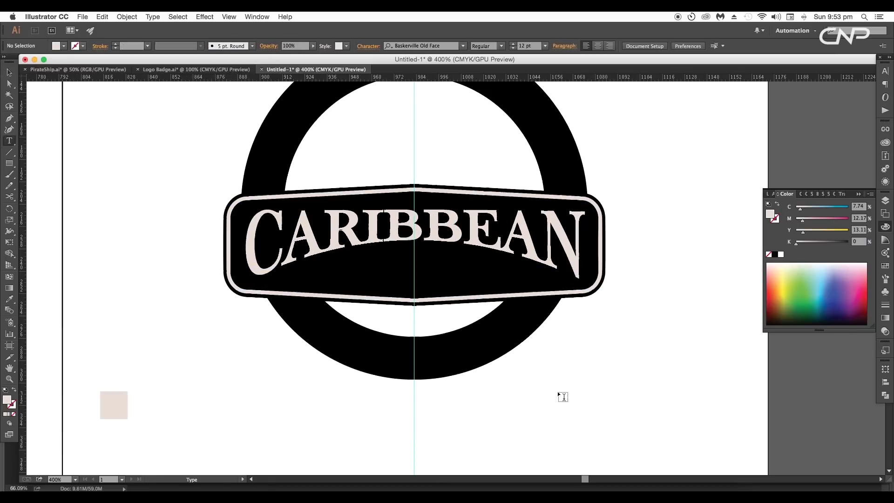
Add the text SEA in 12 pt Baskerville Old Face below the badge and widen its tracking to about 230.
click(557, 390)
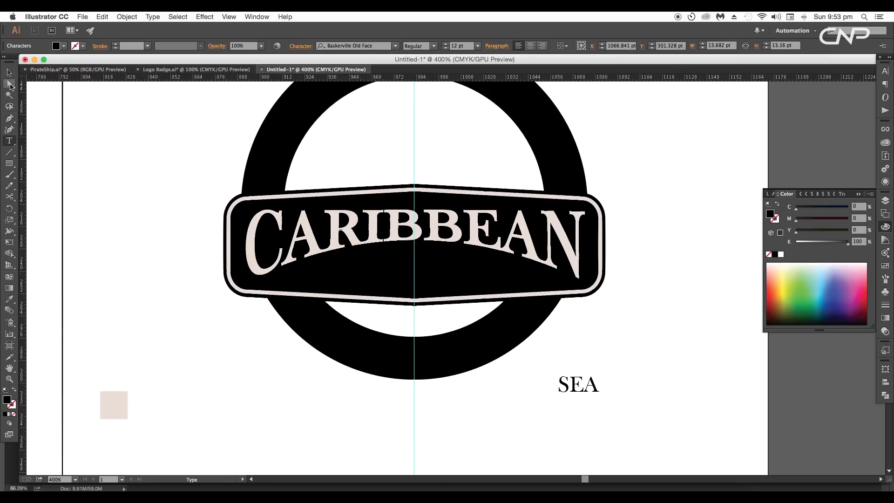
click(10, 74)
click(316, 47)
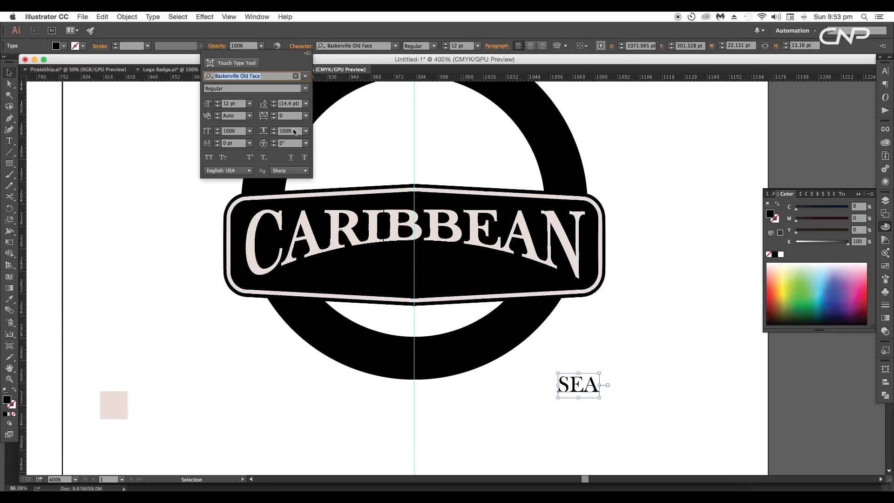
scroll(288, 120, up, 20)
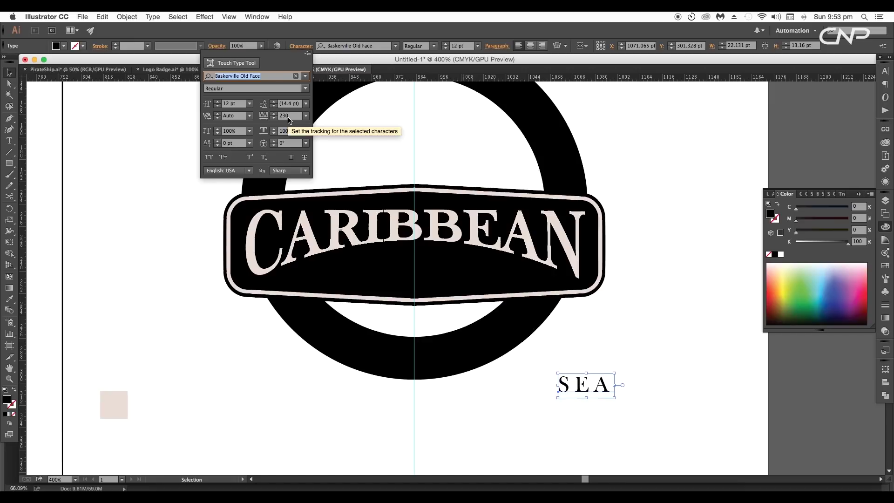
click(594, 396)
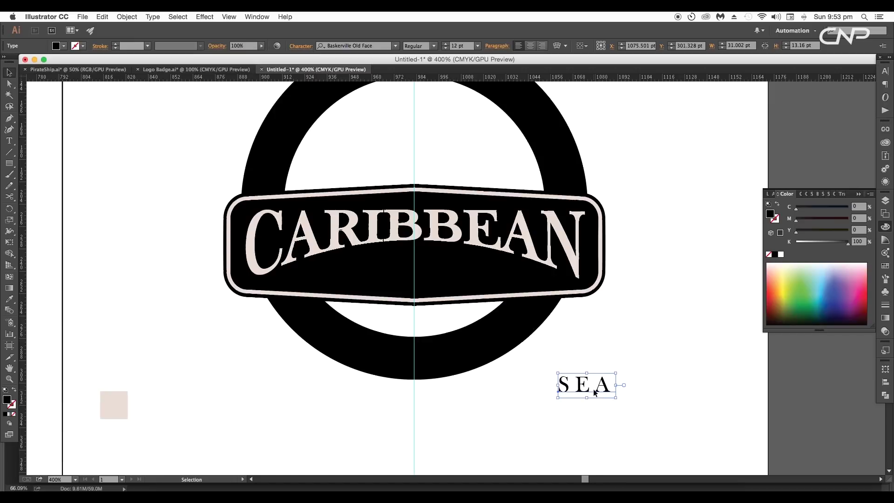
Color the SEA text with the beige sample square's color and move it into the banner, centered beneath CARIBBEAN.
key(i)
click(114, 405)
key(v)
drag(590, 393, 425, 282)
click(551, 409)
click(418, 279)
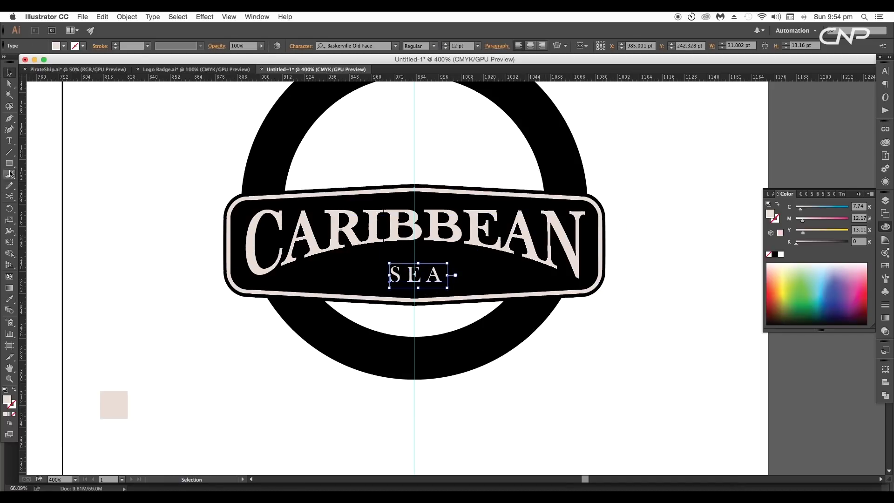
Draw a horizontal beige line about 34.75 pt long to the right of SEA with a 5 pt stroke.
click(7, 155)
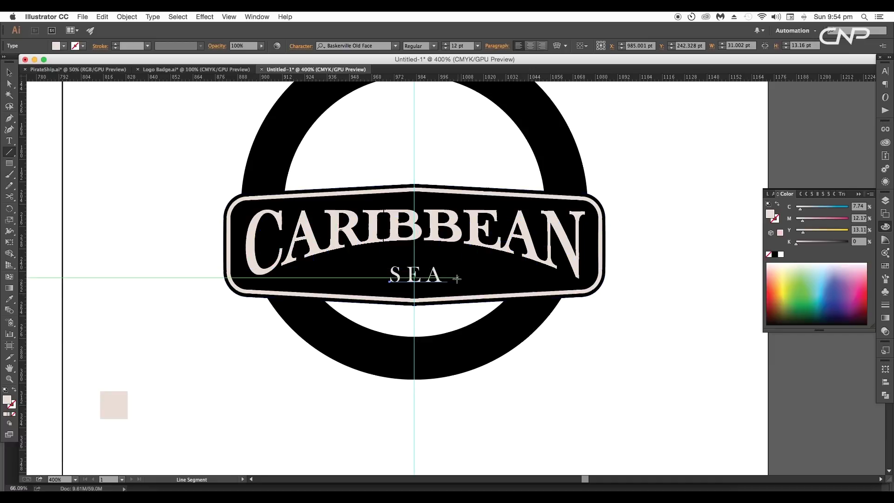
drag(460, 277, 525, 277)
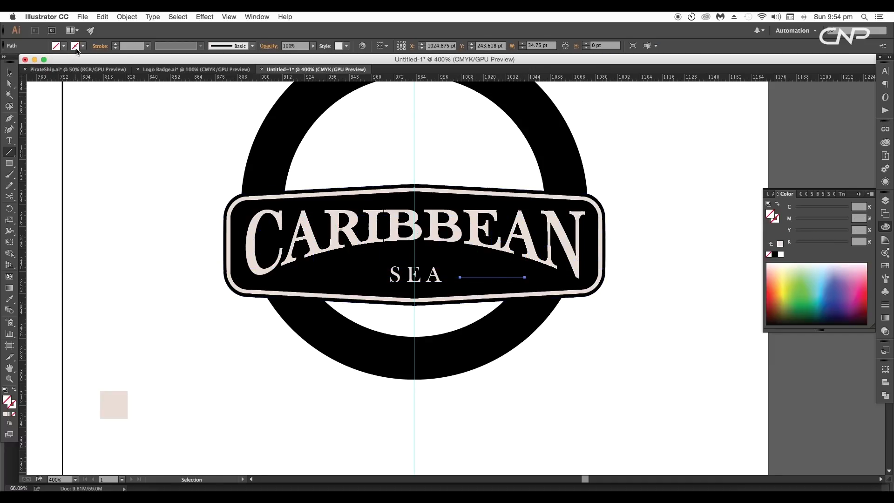
scroll(124, 51, up, 6)
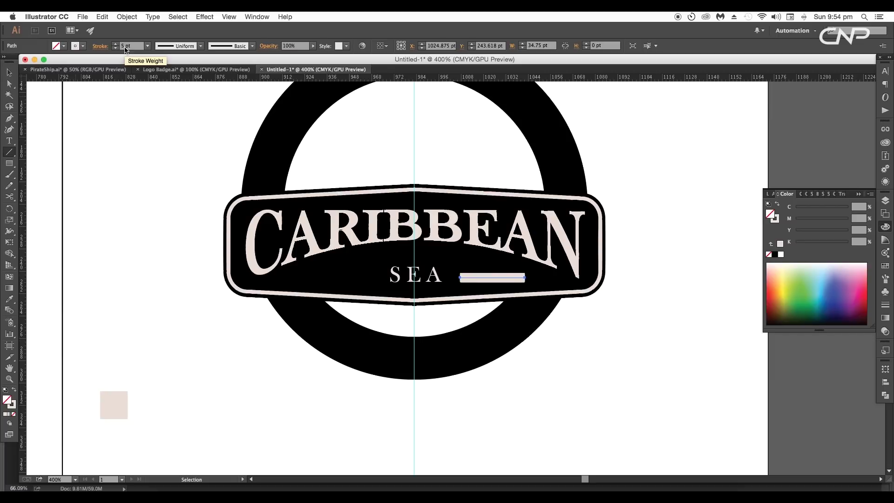
Apply the triangular width profile to the line beside SEA so it tapers to a point at its outer end.
click(100, 46)
click(65, 188)
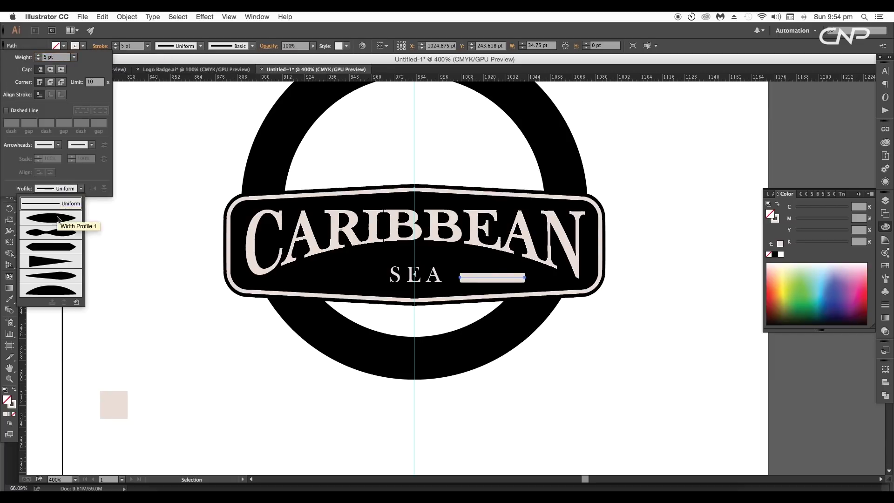
click(58, 263)
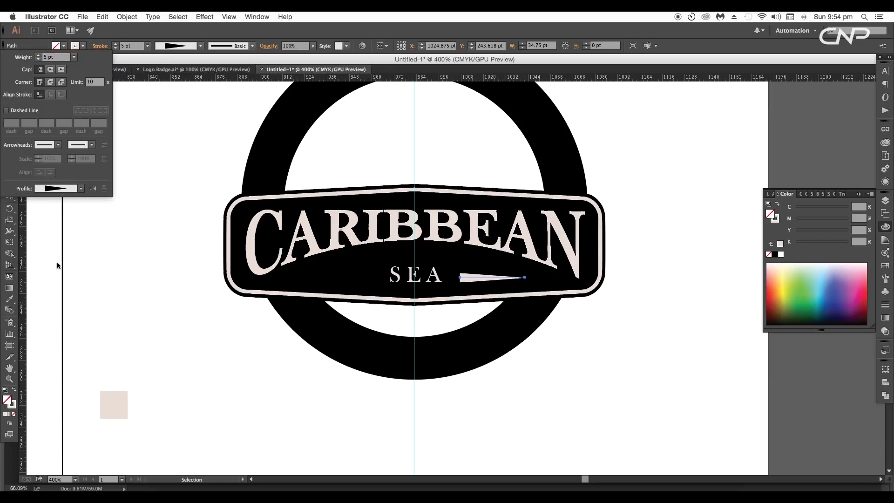
click(22, 43)
click(9, 73)
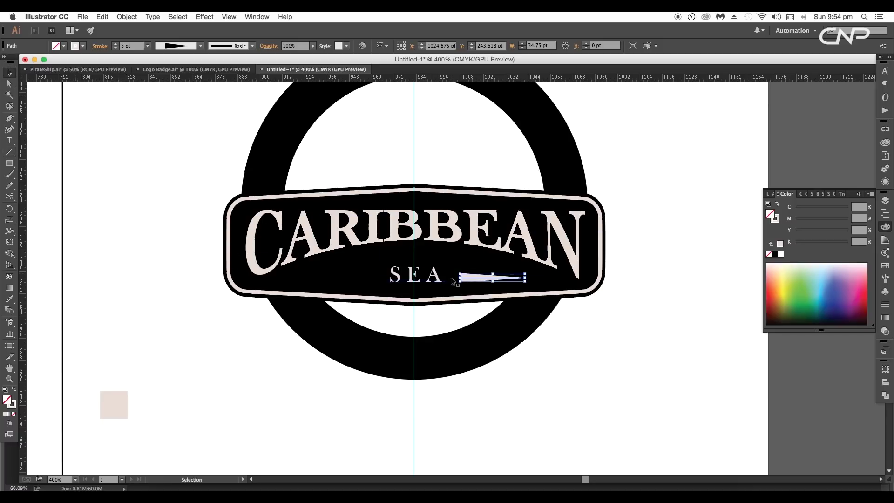
Copy the tapered line to the left of SEA and flip its width profile to mirror the right one.
drag(485, 280, 330, 279)
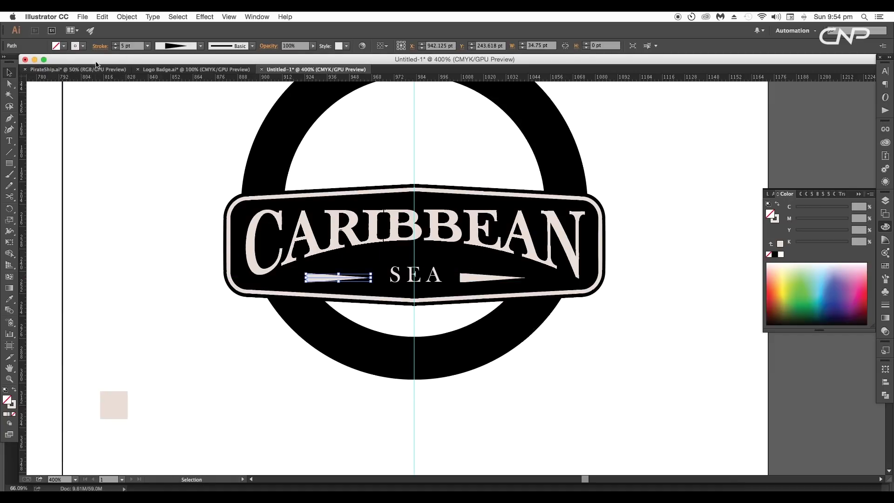
click(99, 47)
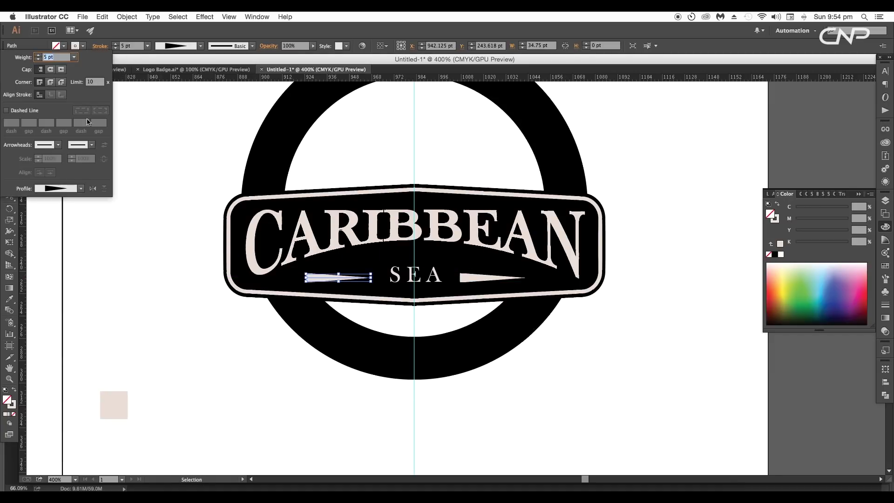
click(93, 189)
click(159, 316)
click(217, 357)
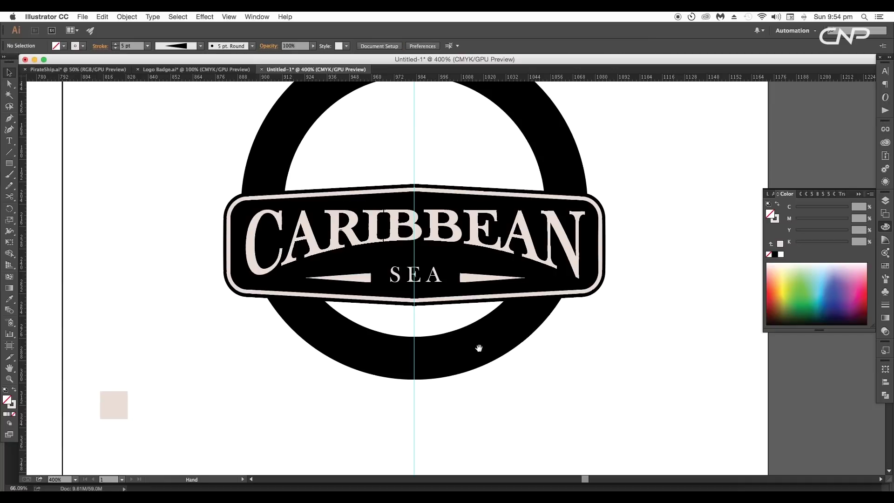
Place the text LOGO BADGE in white 12 pt Baskerville Old Face along the ring's circle using Type on a Path.
scroll(496, 330, down, 2)
mouse_move(479, 347)
mouse_down()
mouse_move(497, 329)
mouse_move(529, 333)
mouse_move(536, 295)
mouse_move(472, 342)
mouse_up()
scroll(486, 338, up, 2)
click(547, 322)
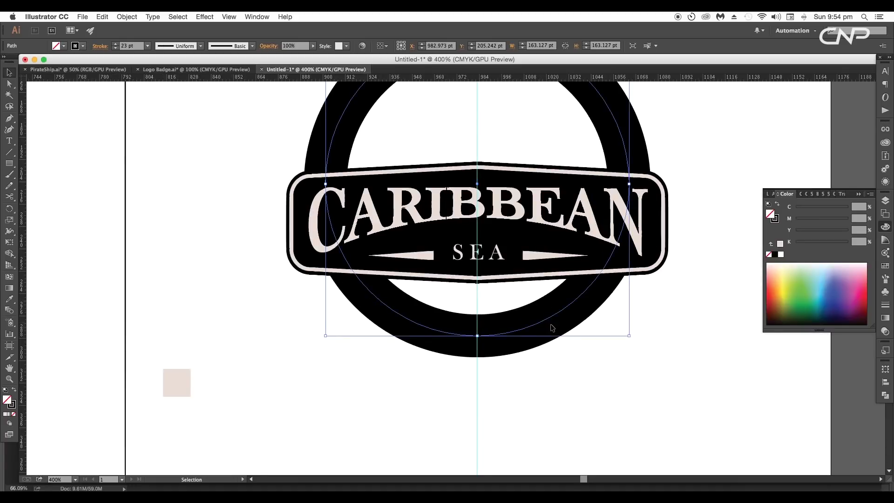
key(a)
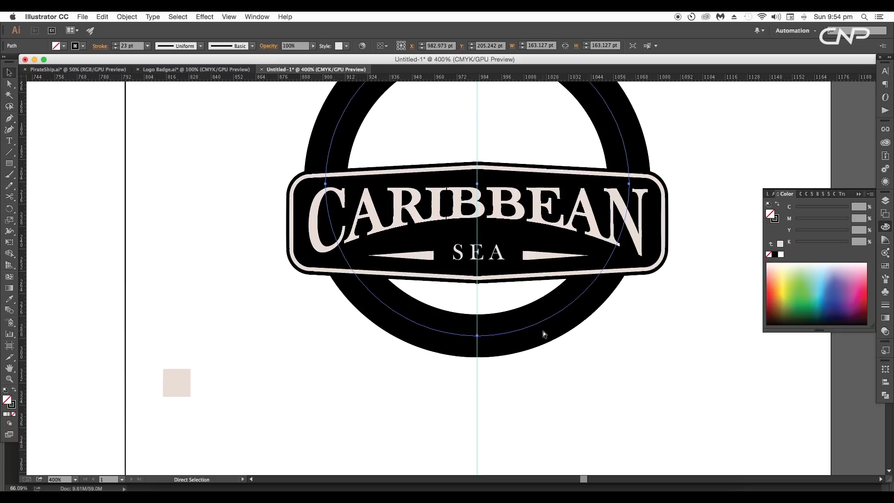
key(v)
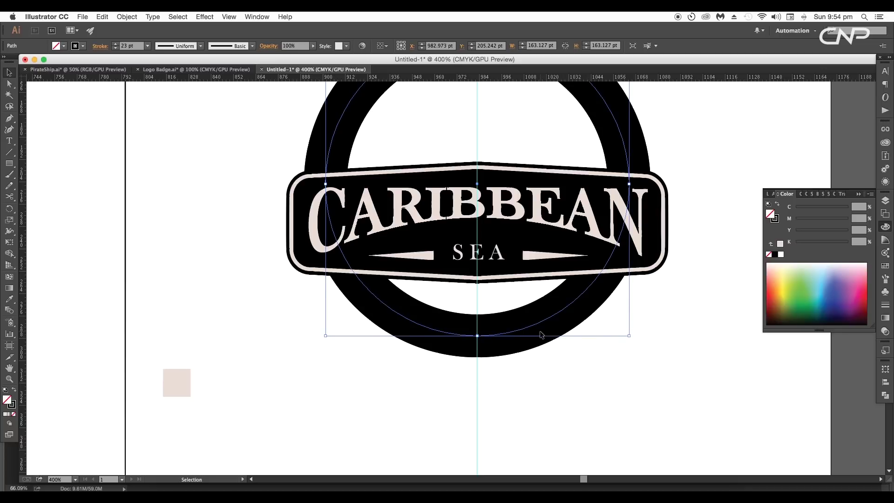
drag(9, 141, 49, 166)
click(429, 325)
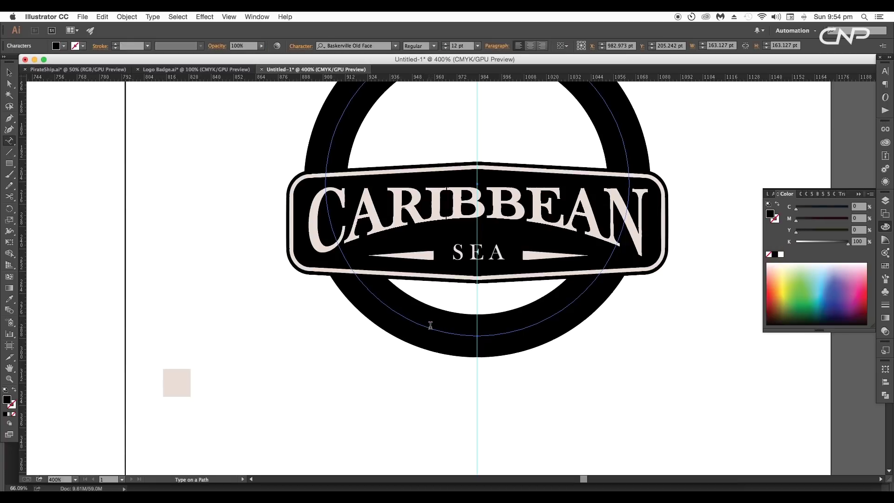
click(56, 46)
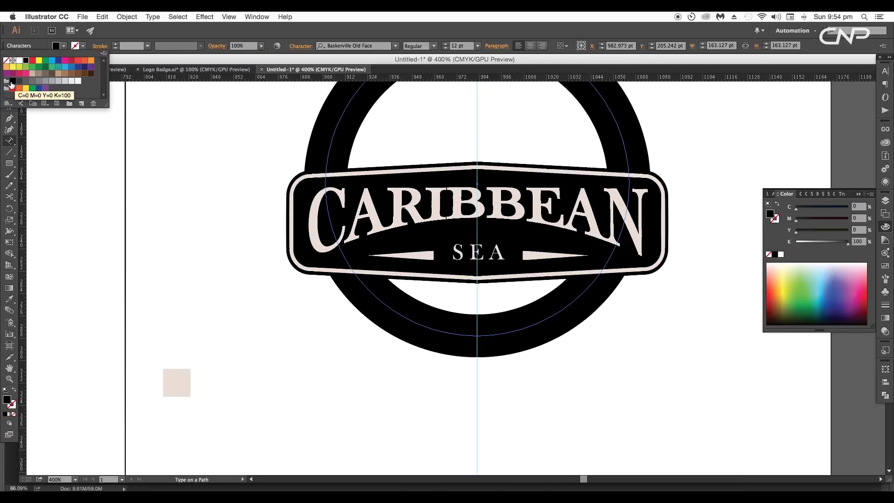
click(19, 60)
click(56, 46)
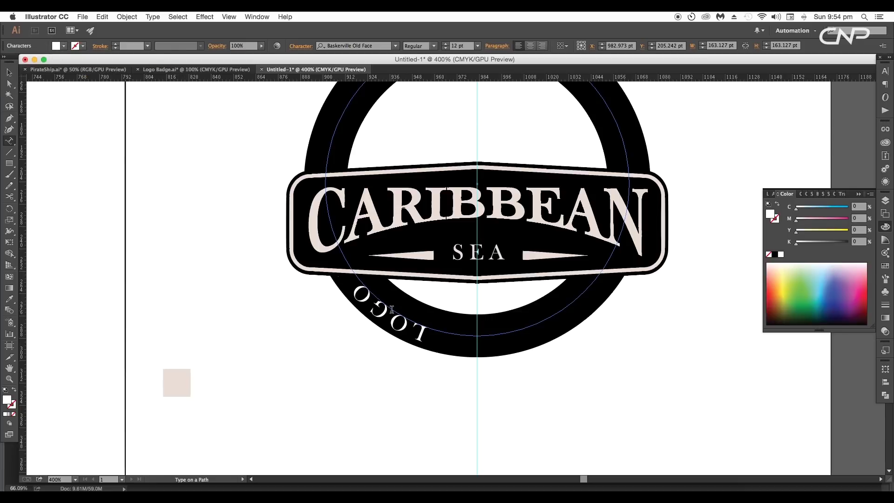
key(Escape)
Slide the LOGO BADGE text along the circle and flip it to the inside so it reads upright on the lower ring.
drag(423, 336, 554, 349)
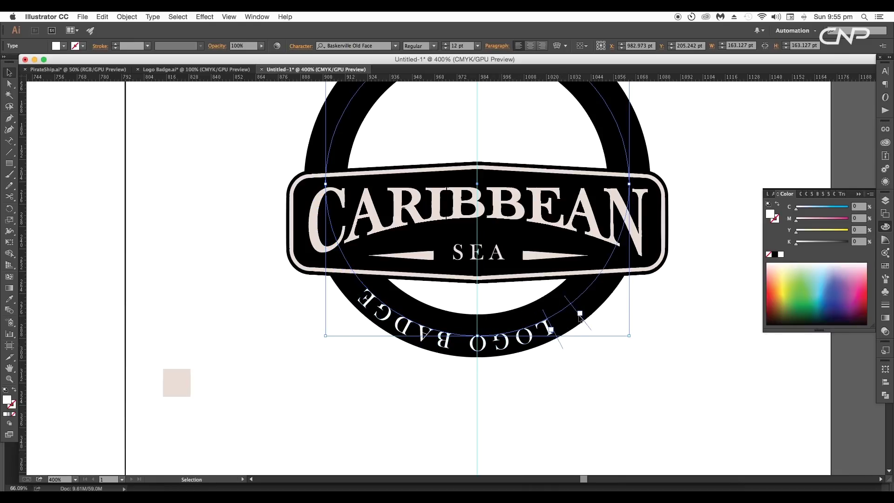
drag(580, 318, 309, 320)
drag(442, 367, 576, 307)
Change the font of the LOGO BADGE text to Agency FB.
triple_click(457, 328)
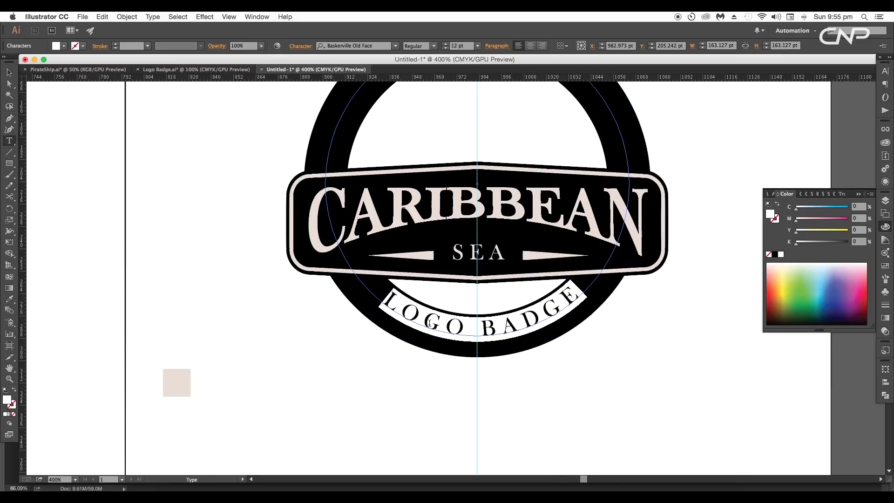
click(376, 47)
text(agency)
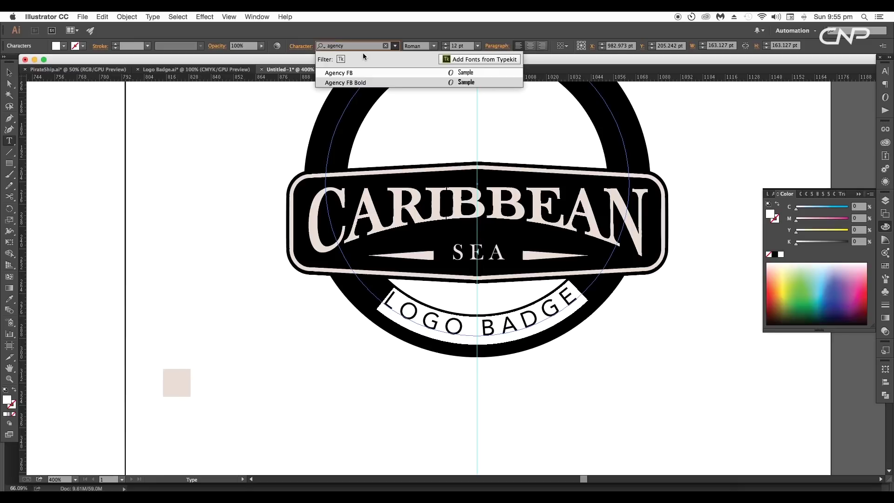
click(359, 77)
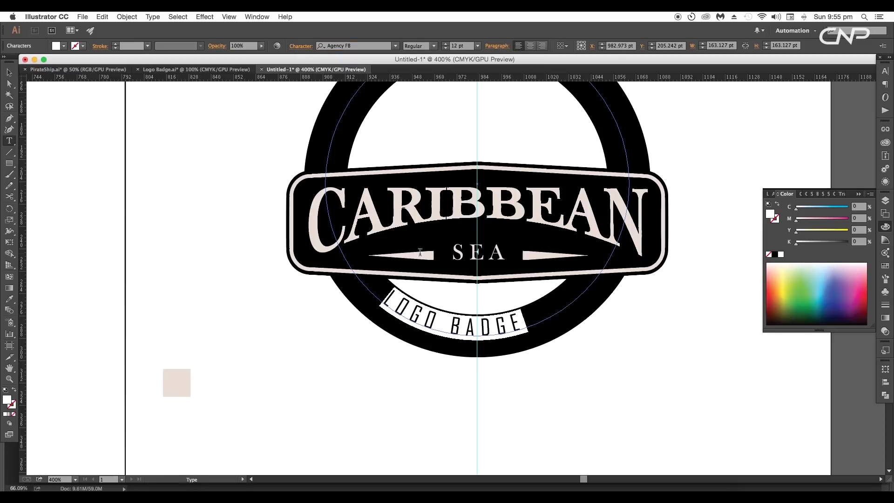
Shift the start of the LOGO BADGE text along its path to center it on the lower ring, then deselect it.
click(8, 84)
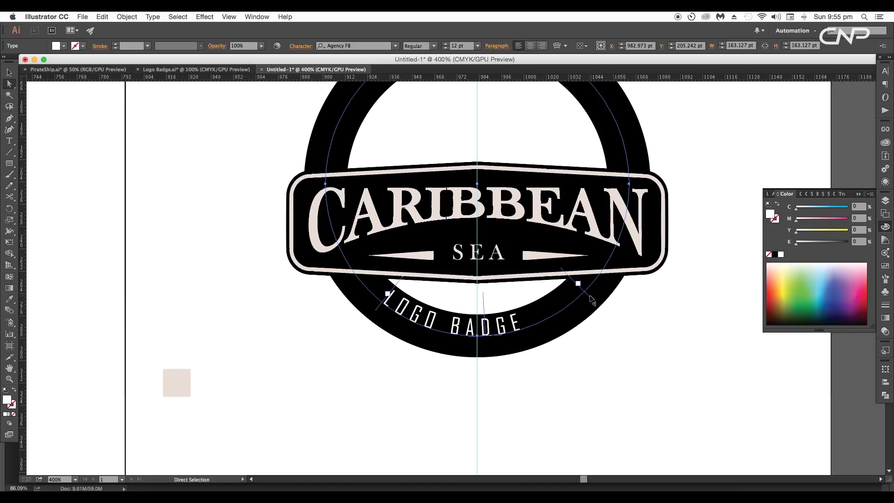
click(418, 324)
drag(400, 292, 483, 317)
drag(424, 298, 420, 299)
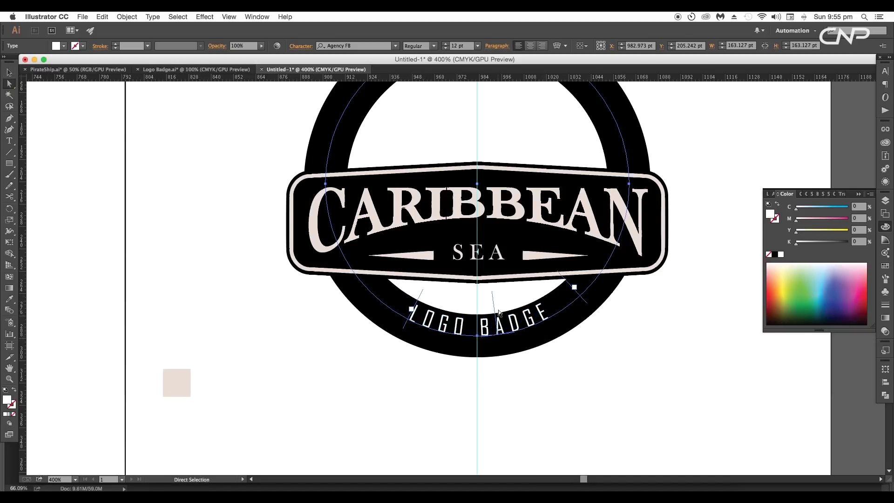
click(9, 73)
drag(635, 343, 641, 344)
click(675, 345)
key(super+minus)
key(super+minus)
scroll(462, 247, down, 1)
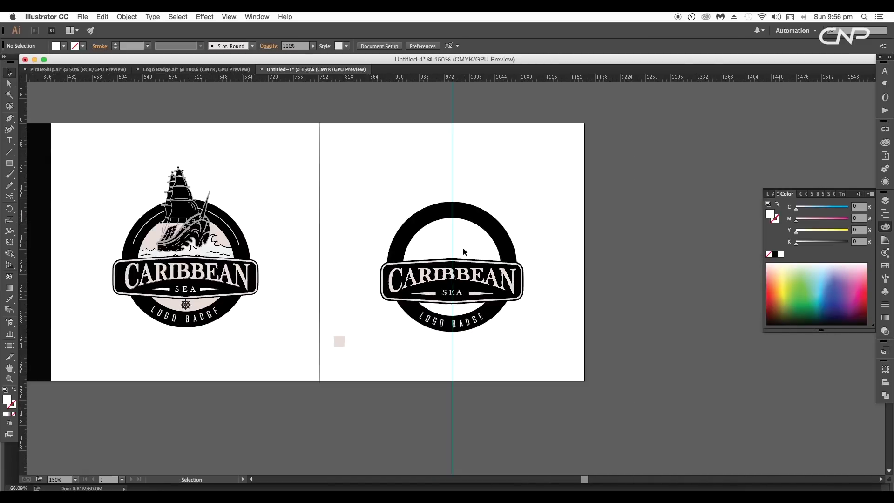
Duplicate the ring's circle in place, shrink the copy to about 140 pt, and fill it with the beige swatch's colour.
drag(443, 242, 476, 210)
scroll(313, 191, up, 2)
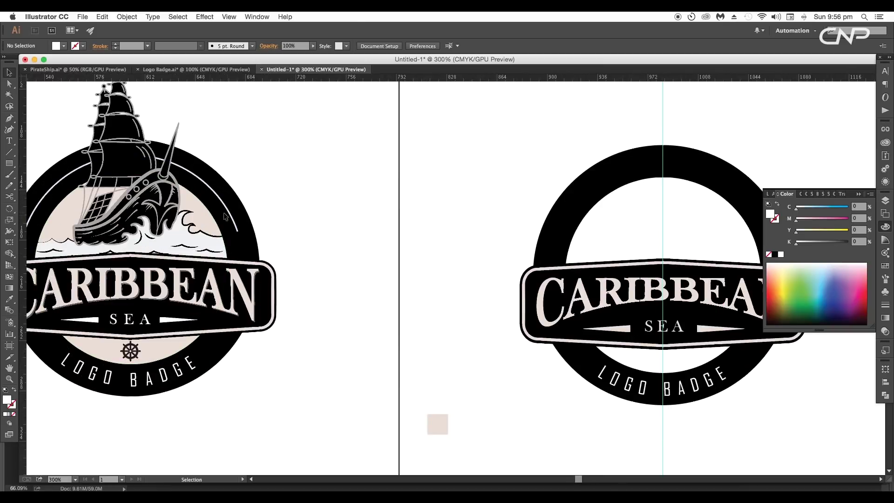
scroll(303, 219, right, 5)
click(567, 189)
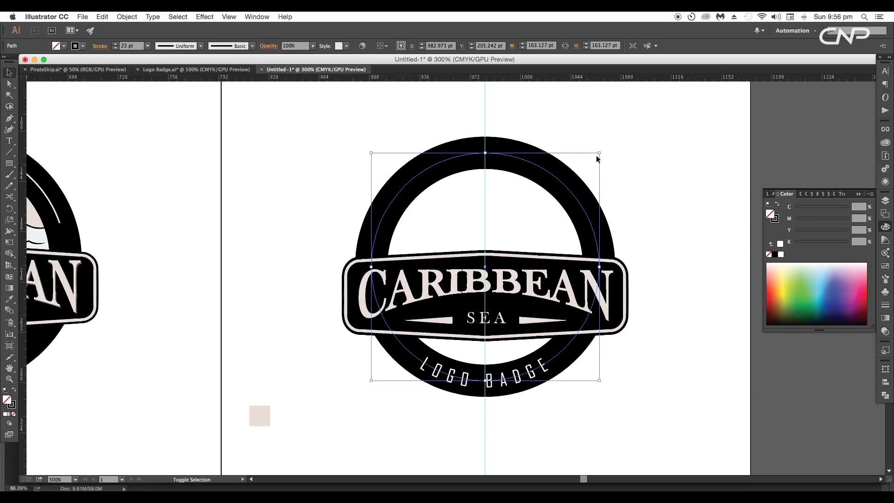
drag(600, 154, 584, 168)
key(i)
click(259, 415)
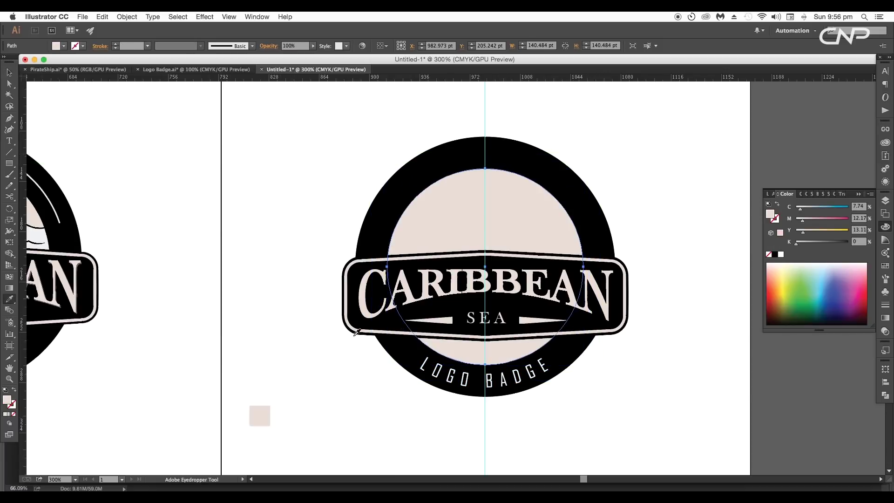
click(9, 72)
click(214, 112)
Duplicate the ring's circle in place and turn the copy into an unfilled circle with a 1 pt beige stroke.
key(space)
drag(410, 144, 477, 140)
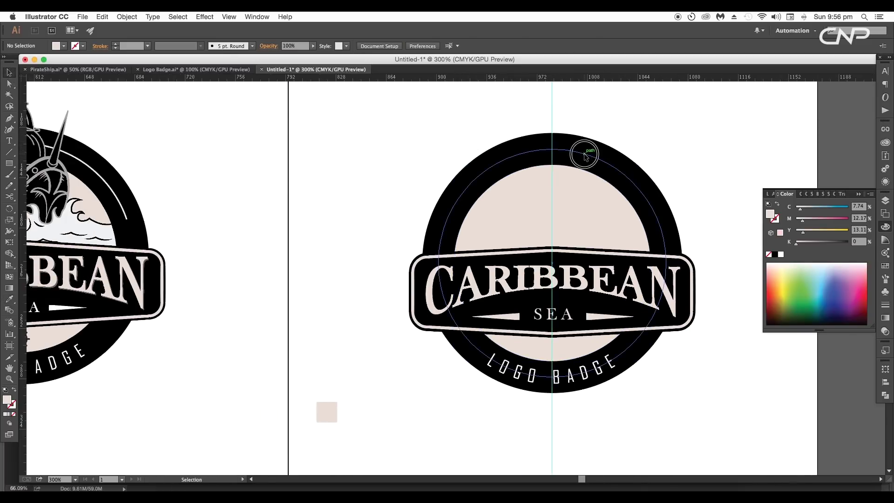
click(595, 164)
key(super+shift+b)
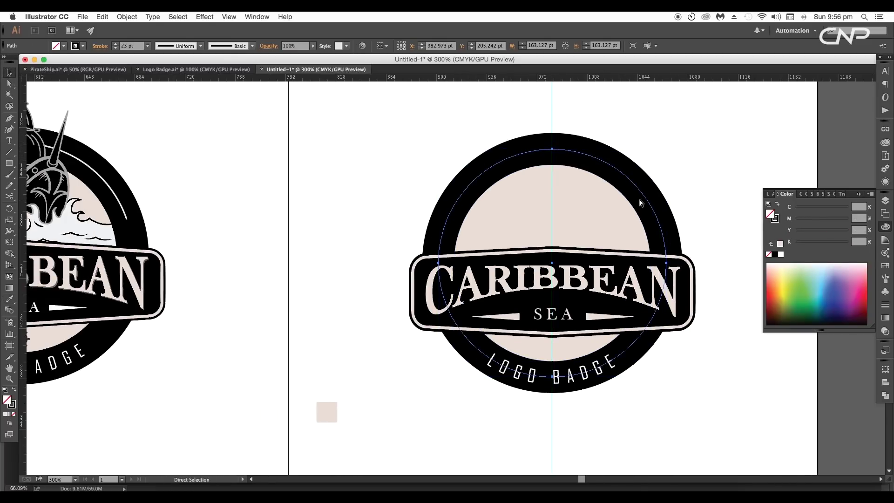
key(i)
click(327, 411)
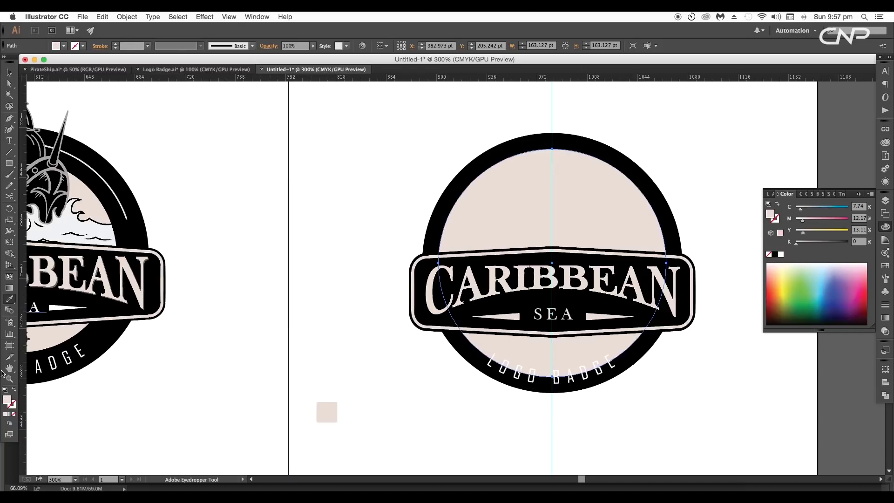
click(15, 392)
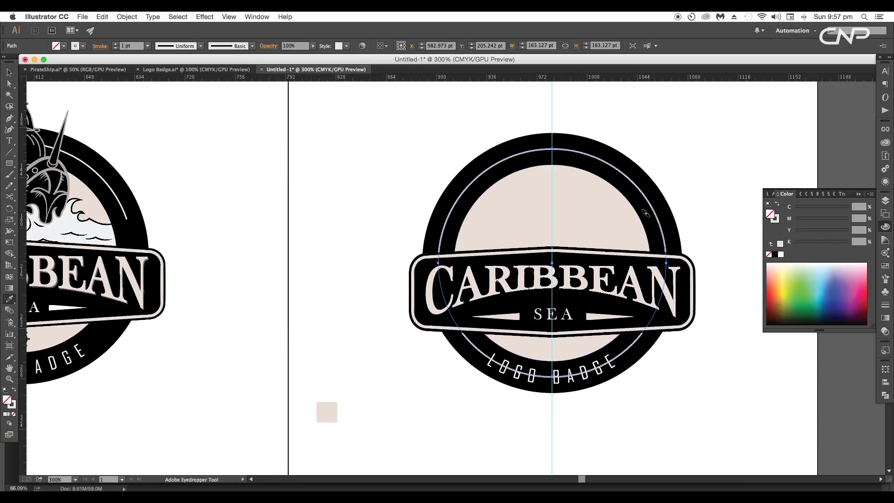
Place a horizontal guide above the banner and cut the thin beige circle where the guide crosses it on both sides.
key(super+equal)
key(super+equal)
drag(654, 245, 598, 231)
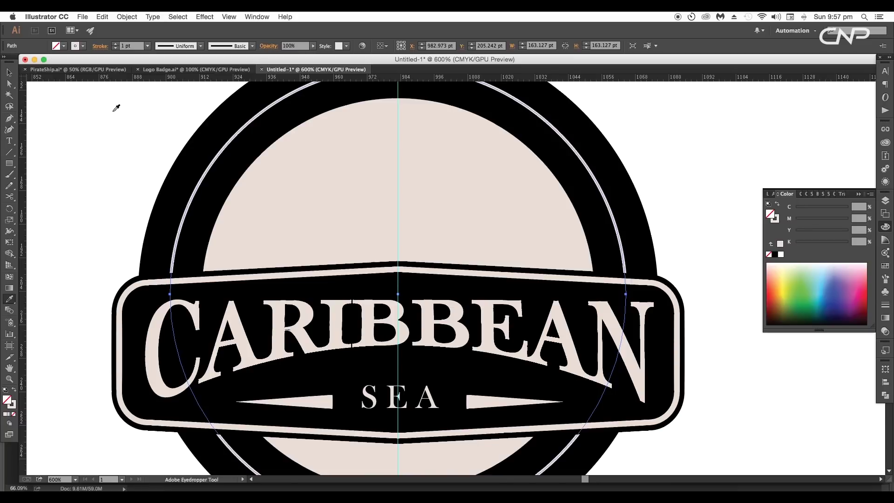
drag(261, 78, 238, 213)
click(9, 196)
click(185, 211)
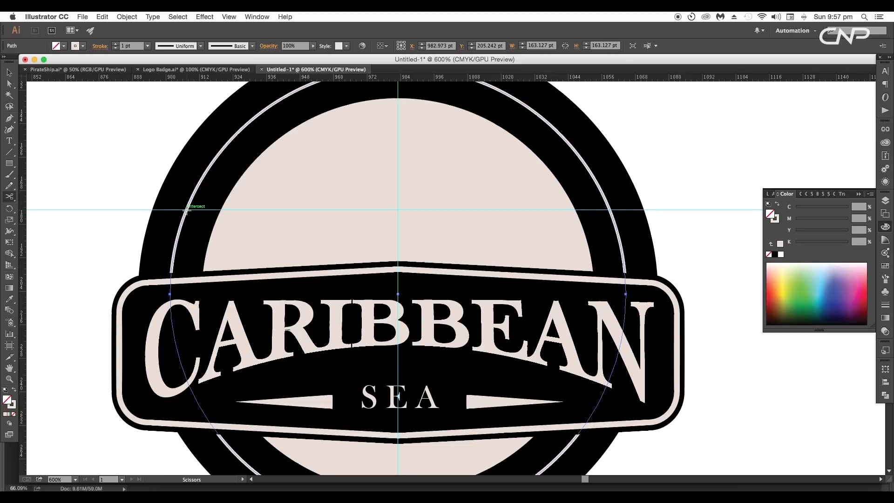
click(186, 210)
click(610, 211)
Delete the lower part of the cut beige circle, along with the horizontal guide.
key(v)
click(619, 245)
click(619, 245)
key(Delete)
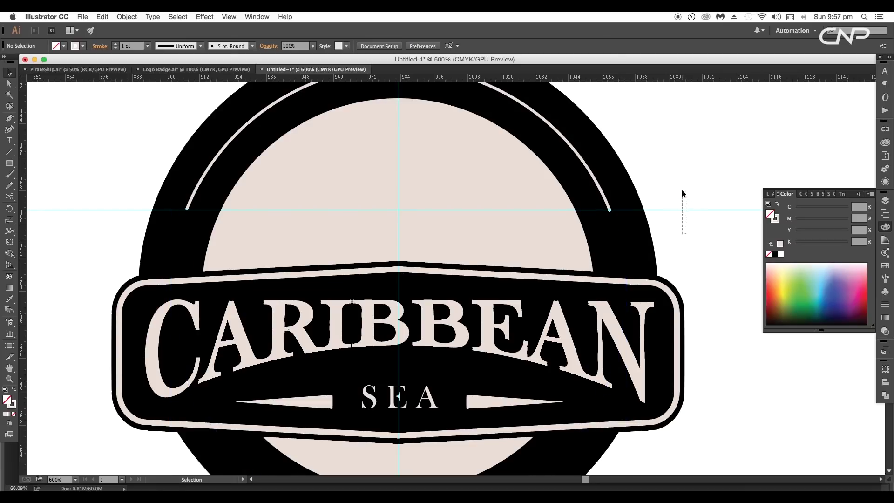
click(654, 209)
key(Delete)
Give the thin beige arc on the upper ring a round stroke cap and deselect it.
click(602, 199)
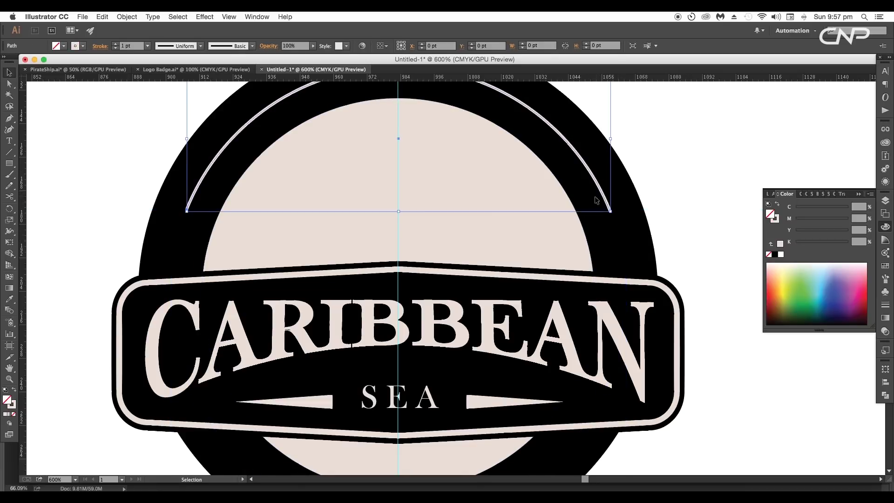
click(96, 46)
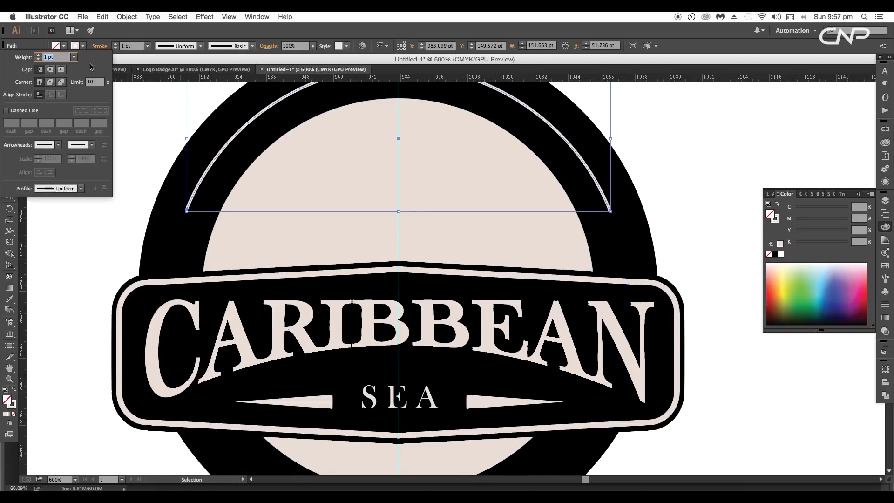
click(50, 70)
key(super+shift+a)
Examine the ship, waves and wheel artwork in the finished reference badge.
key(super+1)
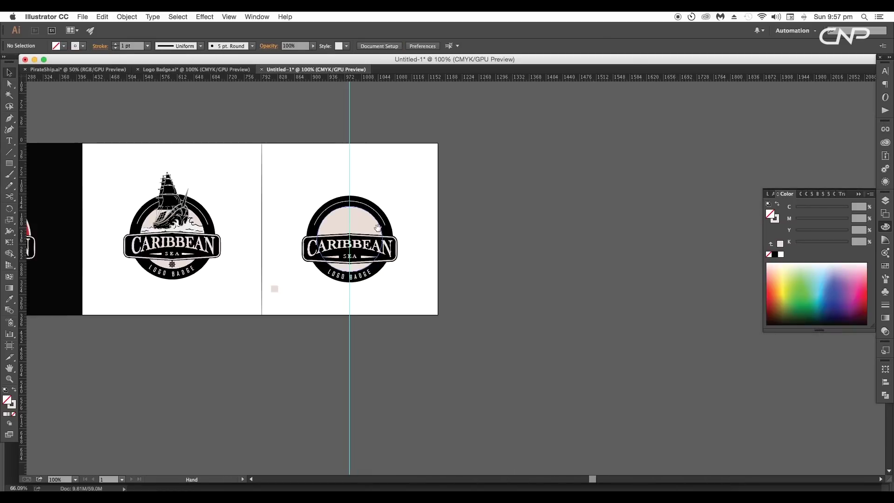
drag(377, 228, 445, 202)
scroll(426, 208, up, 1)
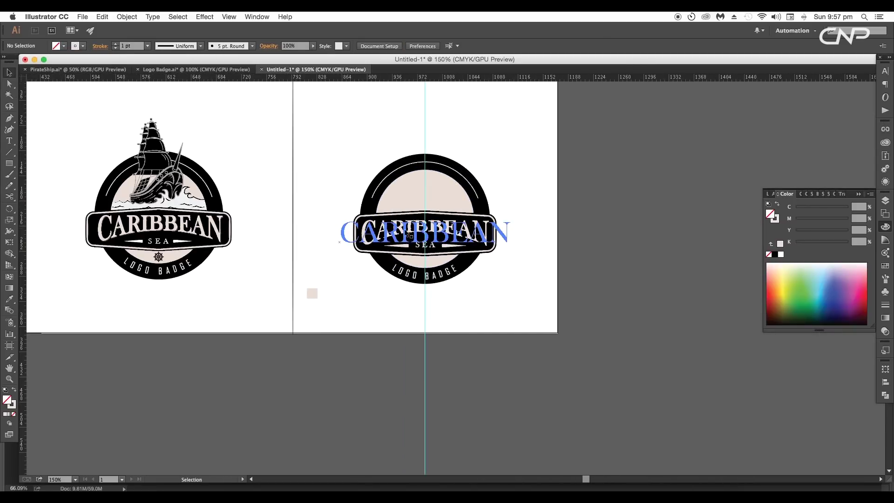
drag(343, 242, 352, 231)
scroll(167, 191, up, 3)
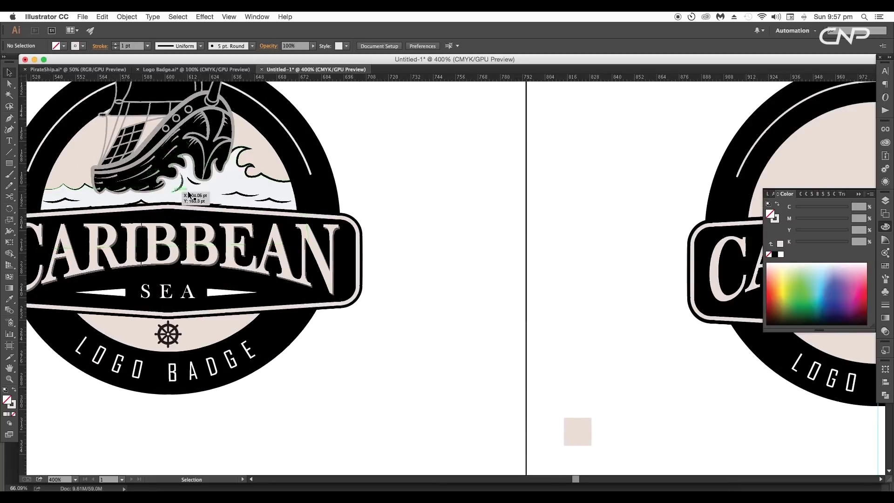
scroll(201, 195, up, 5)
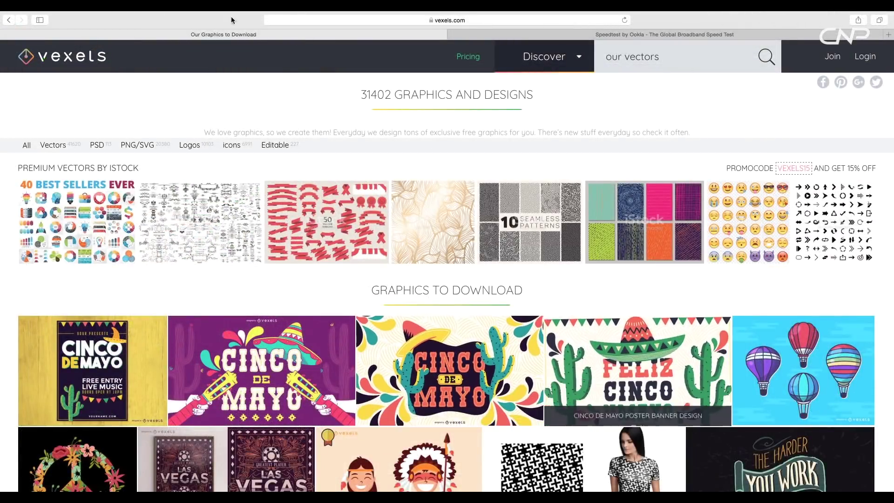
Switch to the vexels.com site in Safari, search for pirate ship, and download the Vector Pirate Ship graphic.
scroll(443, 234, down, 1)
scroll(443, 234, down, 5)
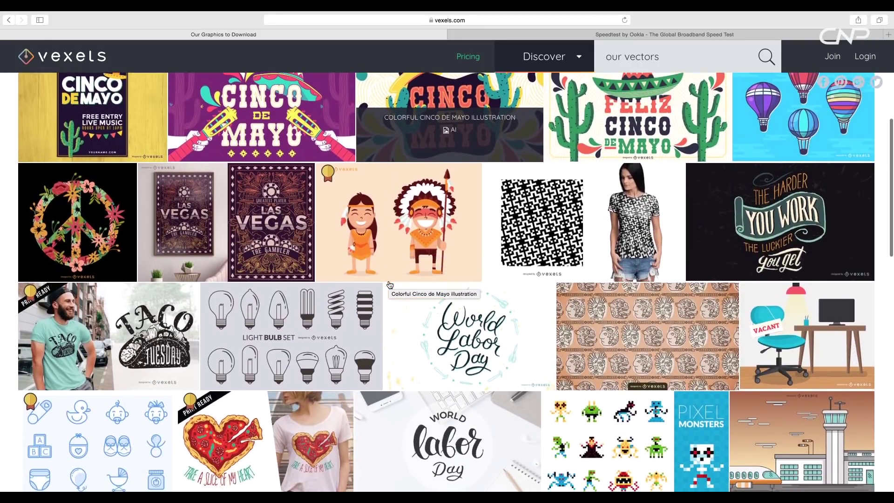
scroll(390, 285, down, 7)
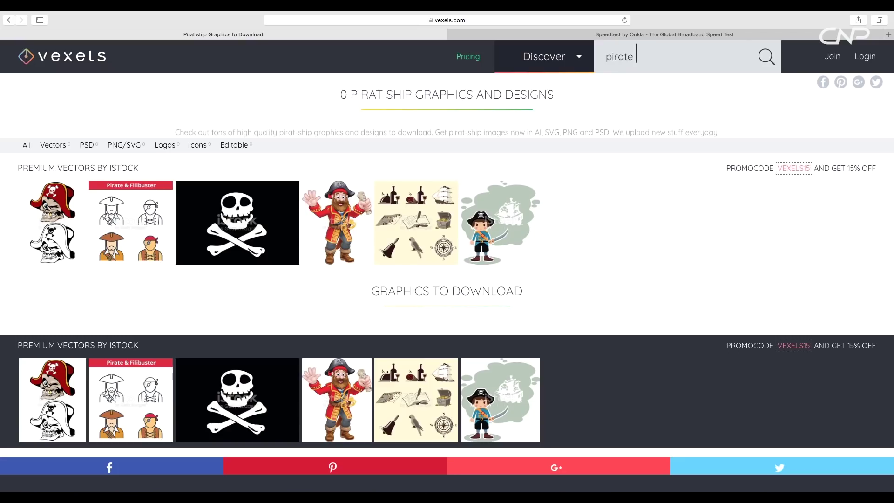
text(p)
key(Return)
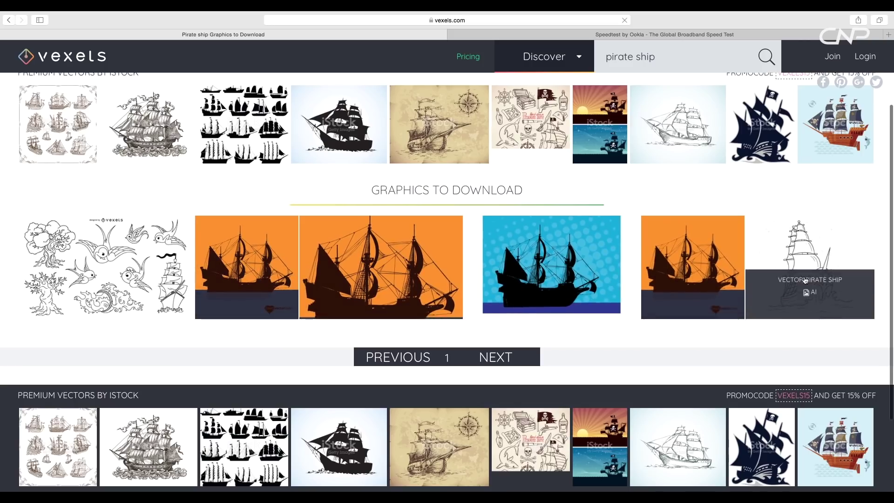
click(807, 263)
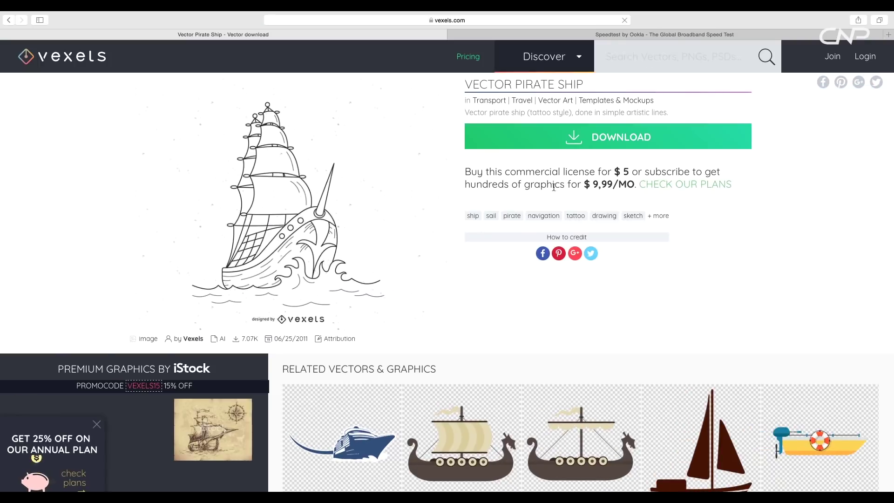
click(611, 146)
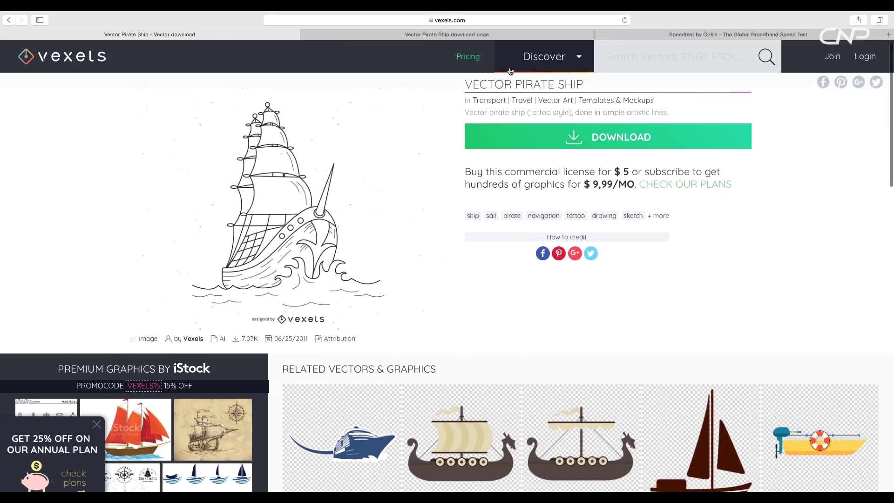
Search Vexels for flat wheel and open the Wheel Flat Icon graphic.
text(eel)
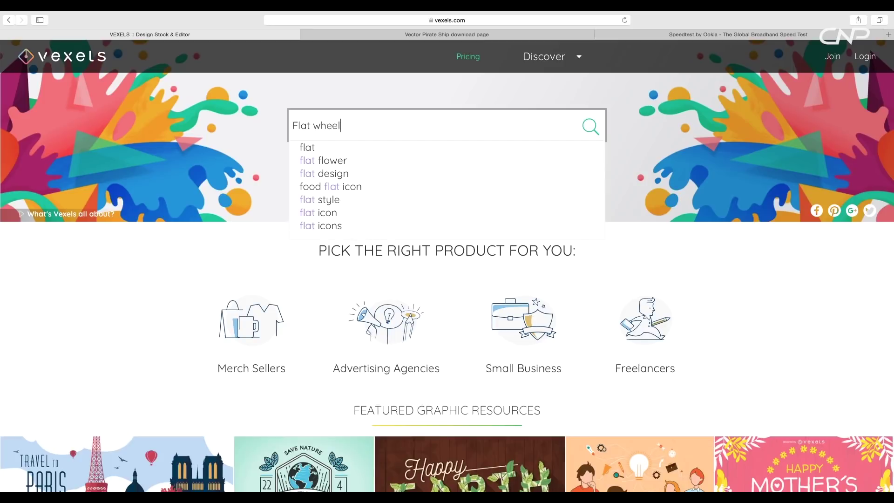
key(Return)
scroll(518, 255, down, 3)
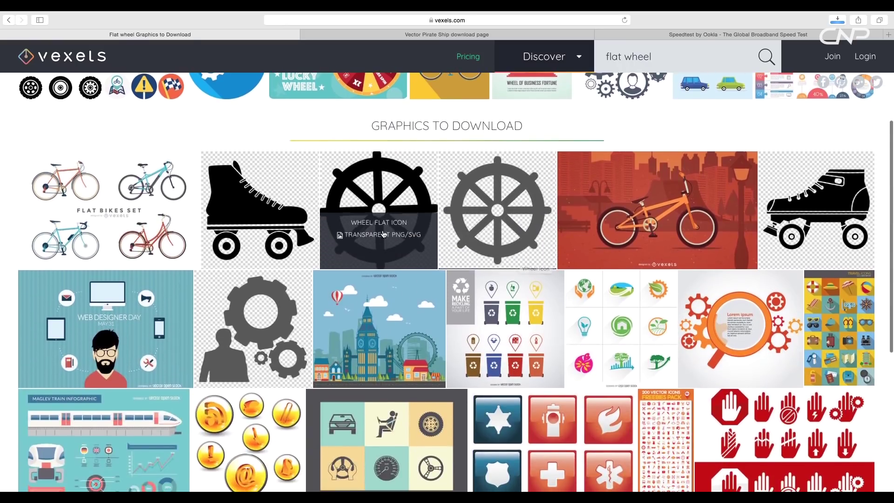
click(381, 230)
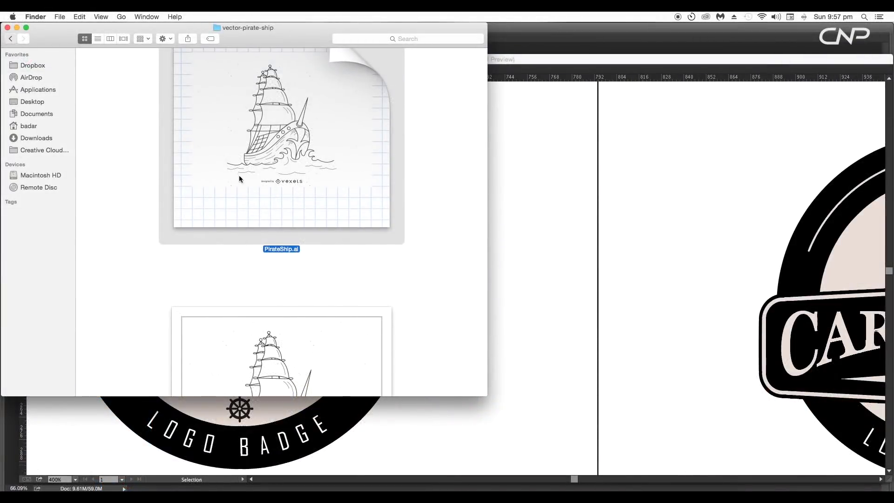
Switch to Finder and open PirateShip.ai from the vector-pirate-ship folder in Illustrator.
key(super+bracketleft)
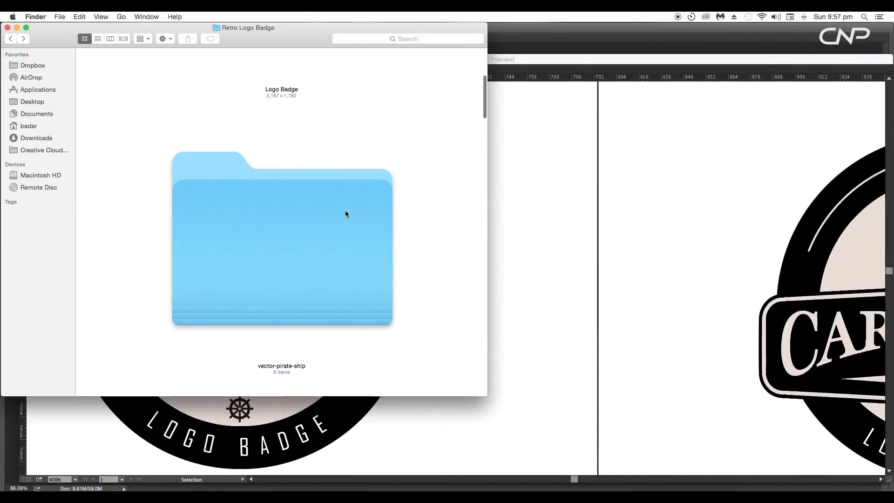
scroll(302, 219, down, 5)
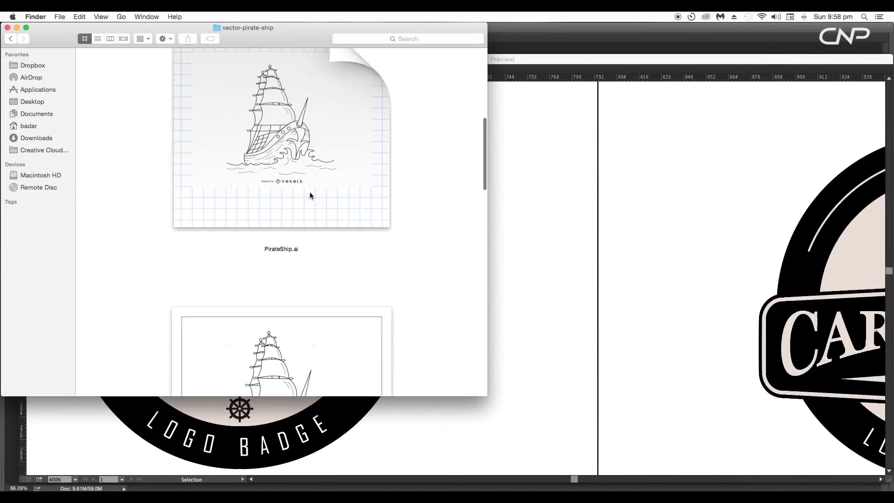
key(super+bracketright)
click(288, 126)
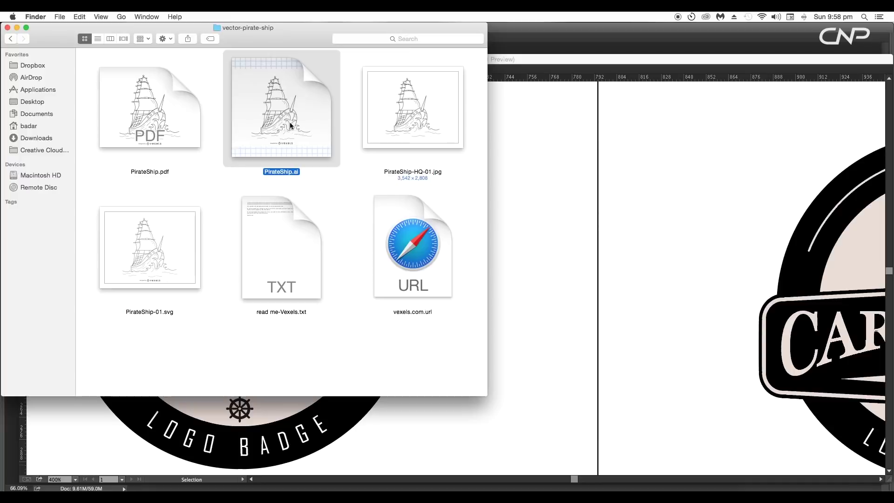
double_click(290, 125)
Bring the pirate ship group from PirateShip.ai into the Untitled-1 document, beside the artboards.
click(136, 258)
drag(386, 307, 299, 304)
scroll(591, 261, up, 1)
drag(591, 260, 535, 258)
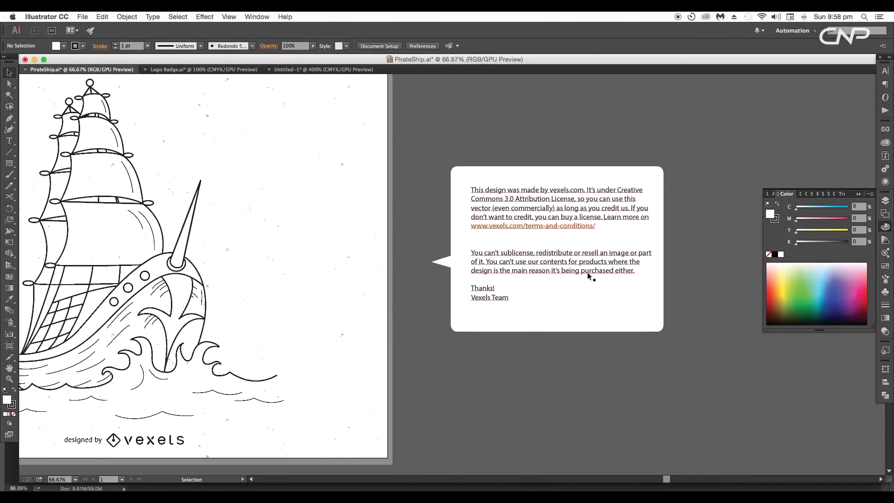
drag(338, 349, 593, 338)
drag(492, 294, 482, 332)
click(432, 301)
key(super+minus)
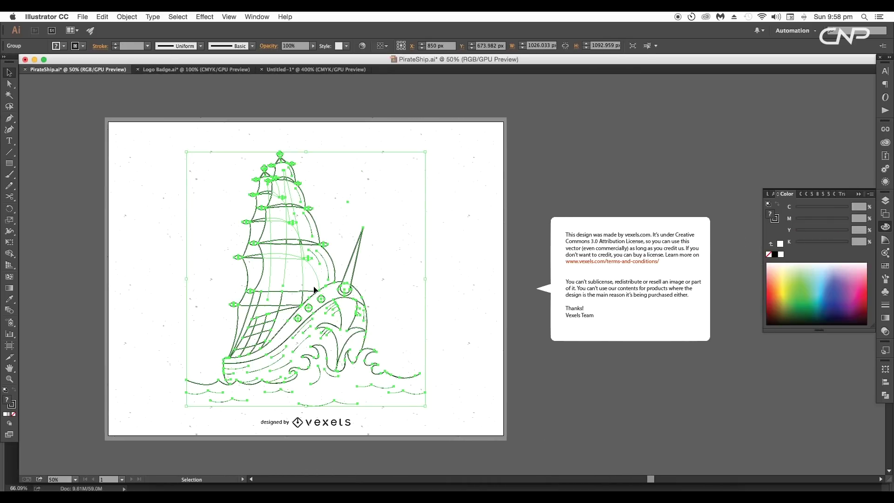
drag(313, 292, 528, 272)
scroll(531, 274, down, 7)
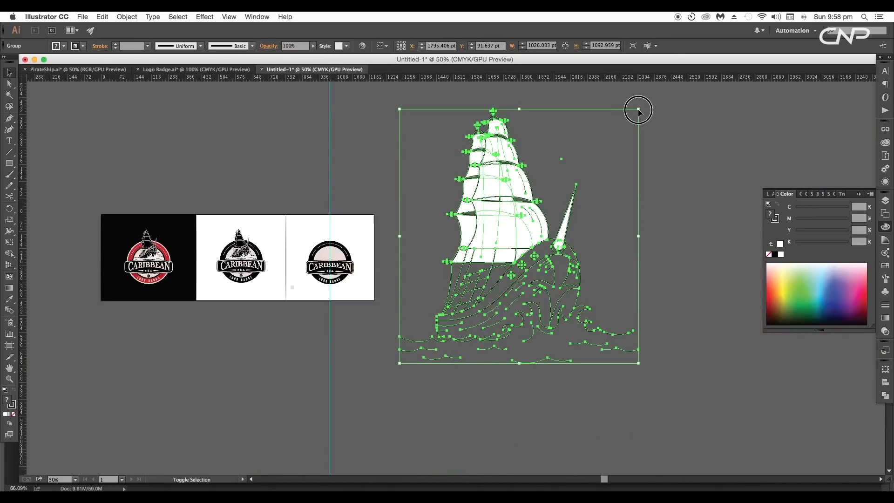
Scale the pirate ship down to about 144 by 154 pt, set its stroke weight to 0.75 pt, and deselect it.
drag(638, 110, 580, 192)
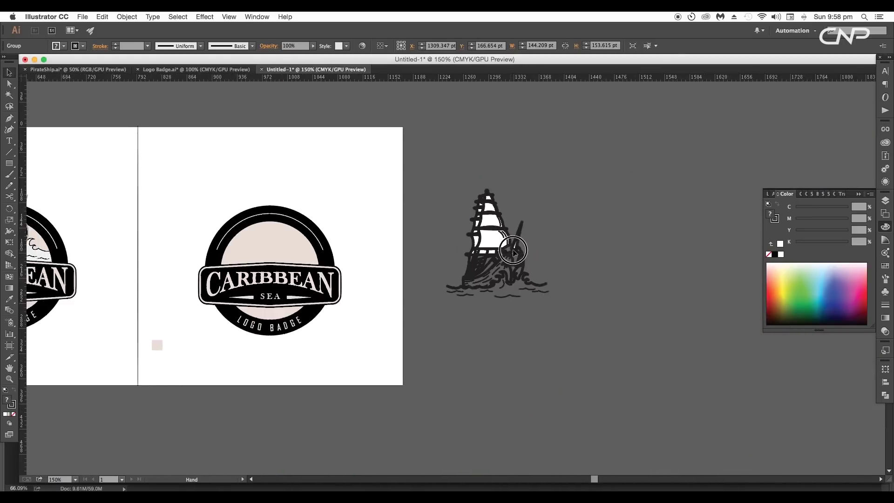
drag(512, 252, 585, 252)
scroll(581, 252, up, 2)
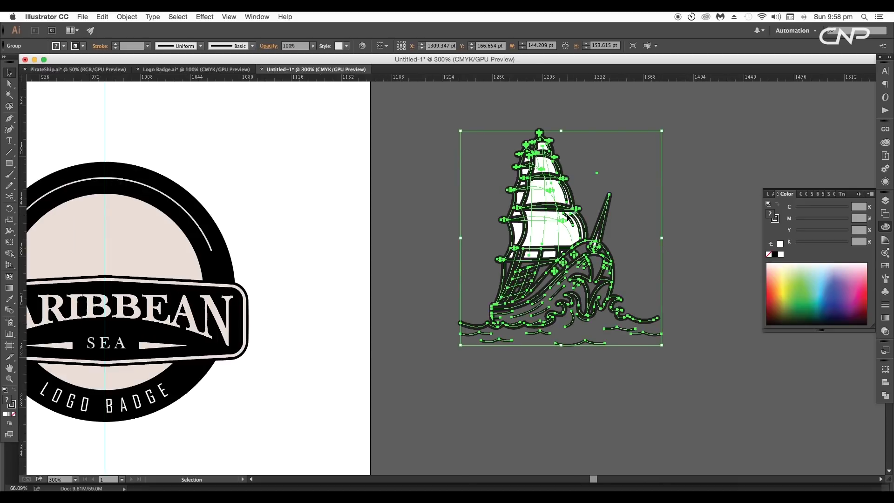
click(148, 46)
click(160, 75)
click(452, 225)
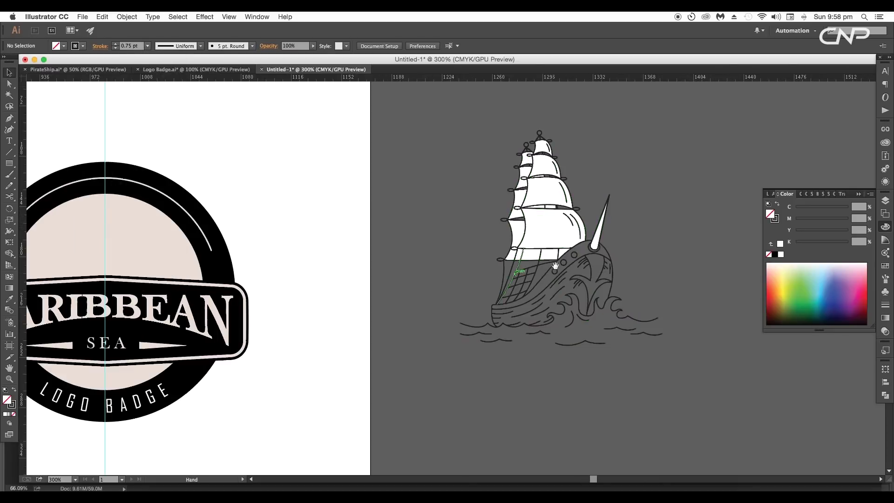
Scale the pirate ship group down slightly more and deselect it.
key(super+plus)
click(558, 244)
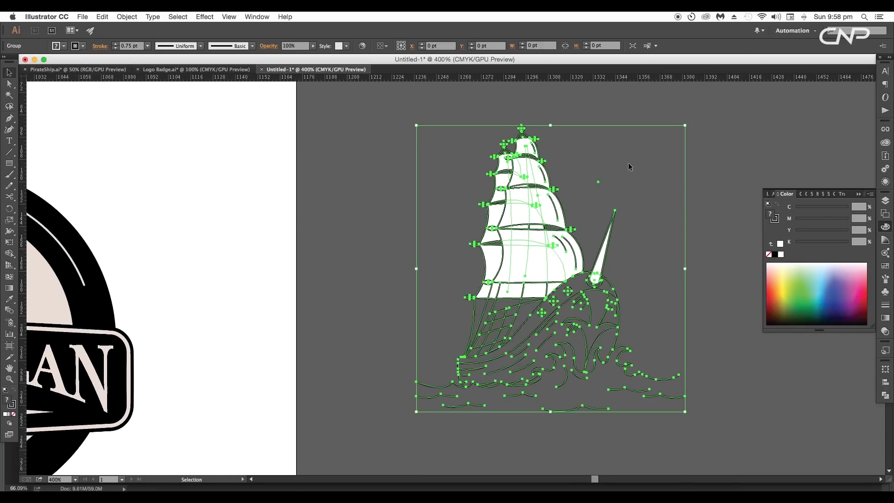
drag(684, 127, 678, 132)
click(663, 153)
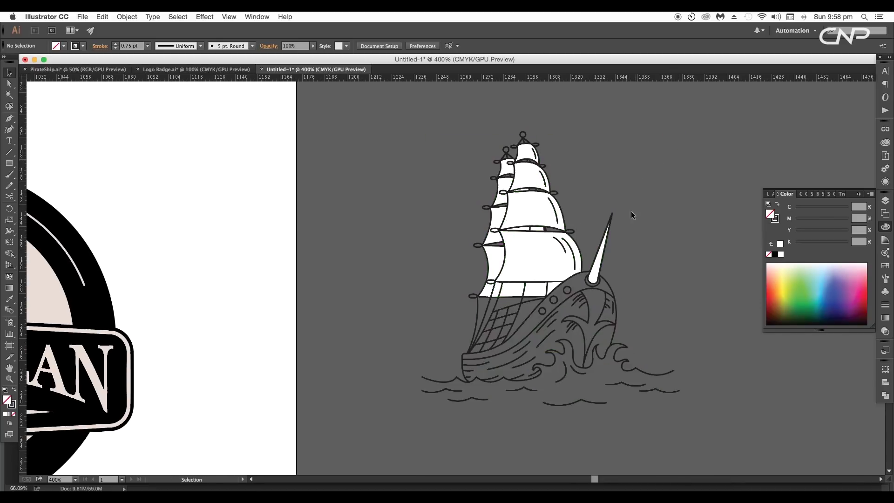
Reposition the pirate ship group, scale it down to about 126 by 134 pt, and deselect it.
drag(594, 280, 499, 247)
scroll(490, 267, down, 2)
drag(610, 108, 599, 121)
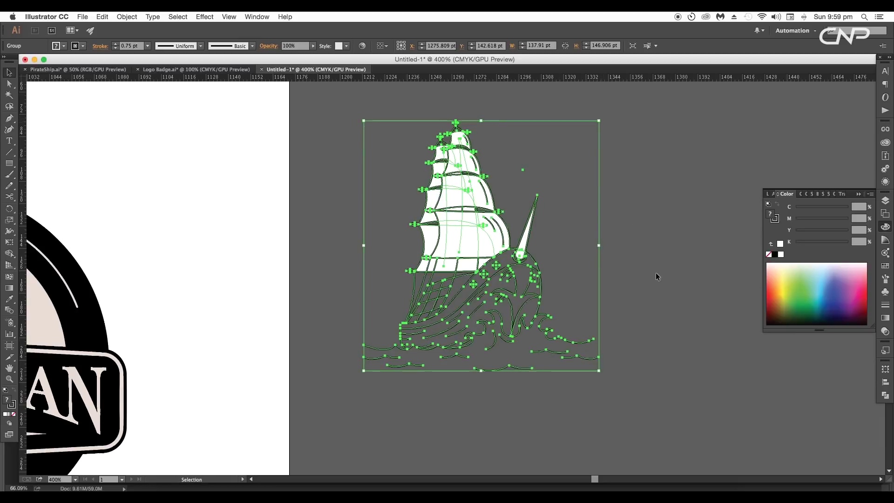
click(656, 272)
Duplicate the pirate ship group straight across to the empty area beside it and deselect the copy.
scroll(604, 286, right, 3)
click(426, 265)
drag(447, 245, 740, 246)
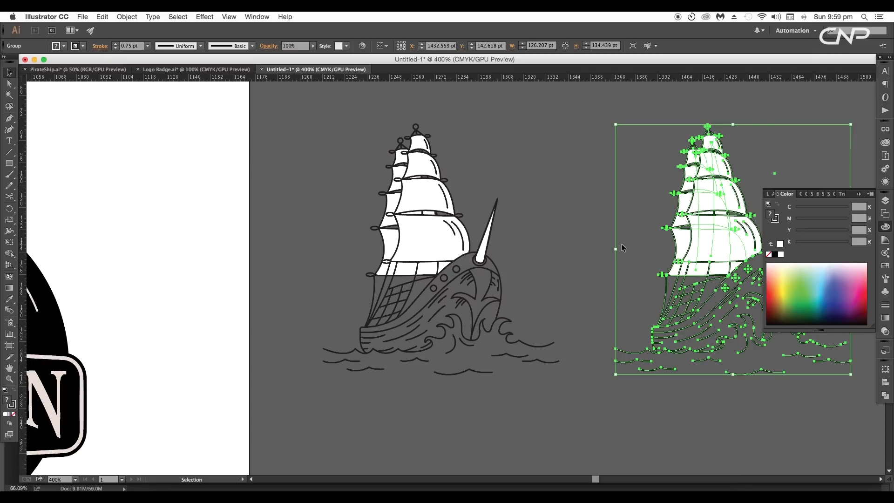
click(621, 247)
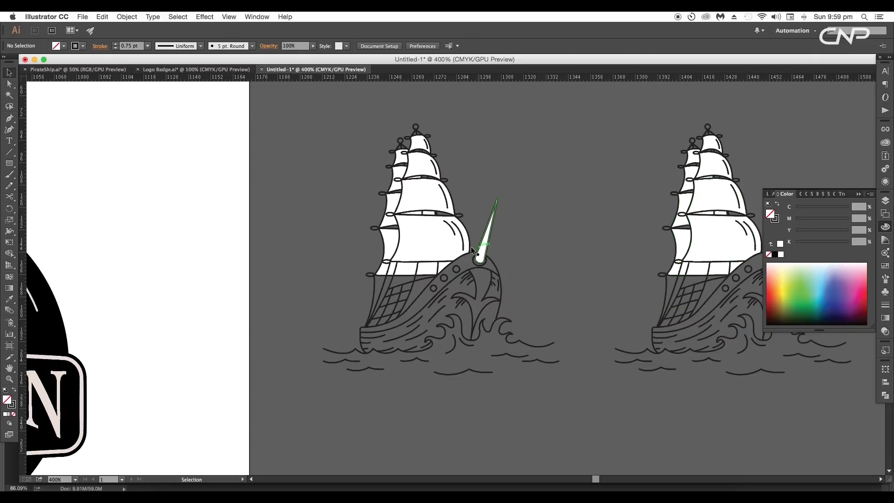
Merge the hull regions of the original ship into one shape with Shape Builder, absorbing the portholes and carved figurehead details.
click(441, 247)
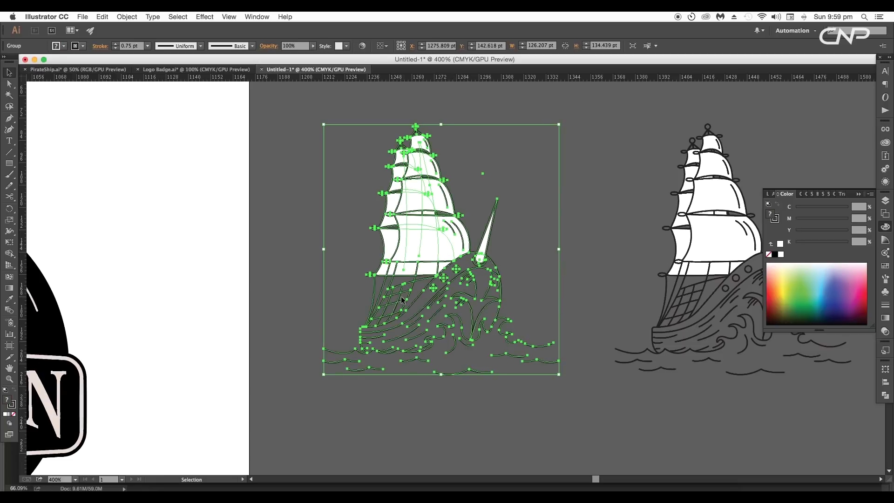
click(9, 253)
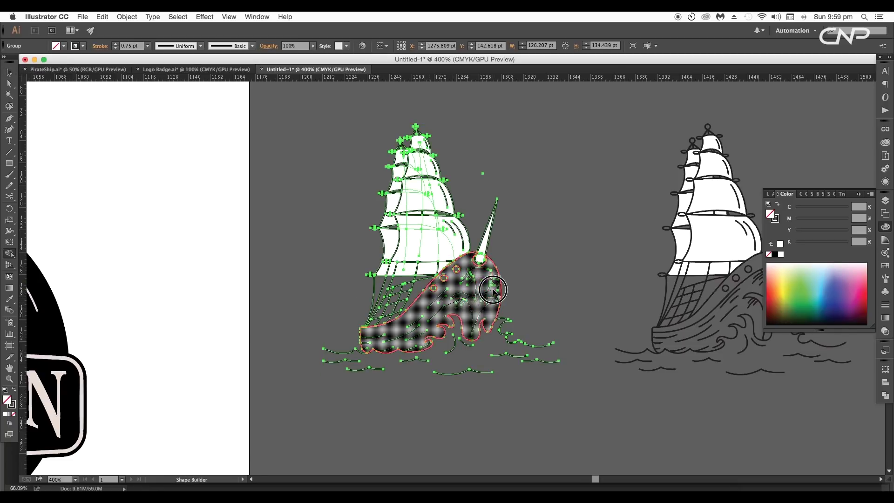
scroll(484, 282, up, 2)
mouse_move(437, 248)
mouse_down()
mouse_move(380, 300)
mouse_move(401, 293)
mouse_up()
drag(474, 258, 483, 235)
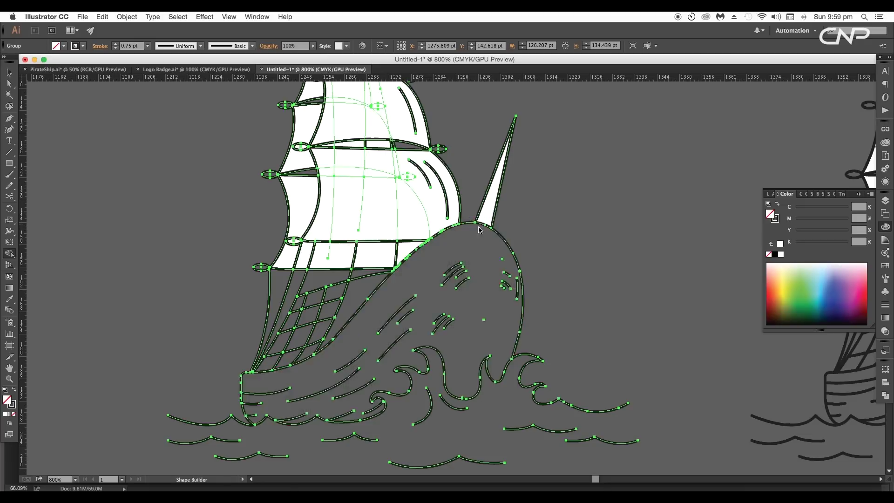
Merge the regions of the large lower sail into a single shape with Shape Builder.
scroll(465, 279, up, 4)
scroll(466, 279, left, 4)
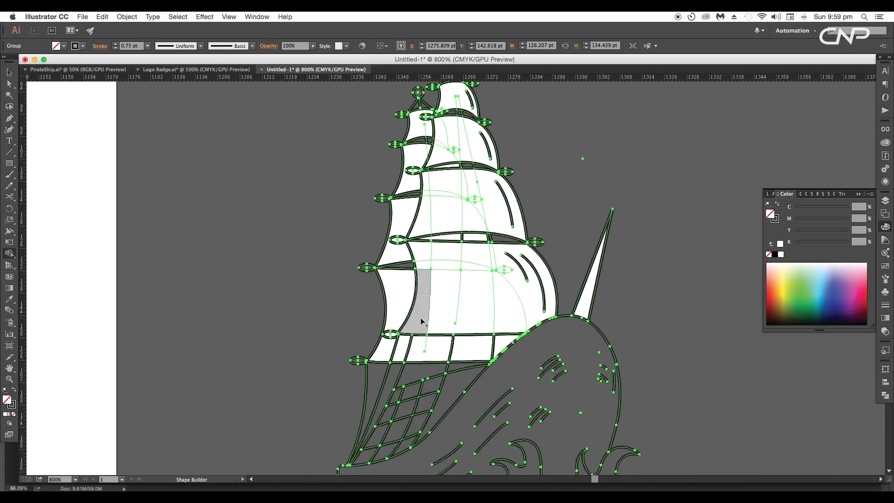
mouse_move(418, 319)
mouse_down()
mouse_move(535, 296)
mouse_move(525, 277)
mouse_move(499, 266)
mouse_move(426, 263)
mouse_move(505, 275)
mouse_up()
Set the fill to white and use Shape Builder to merge and fill the ship's main and rear sails.
scroll(497, 321, up, 5)
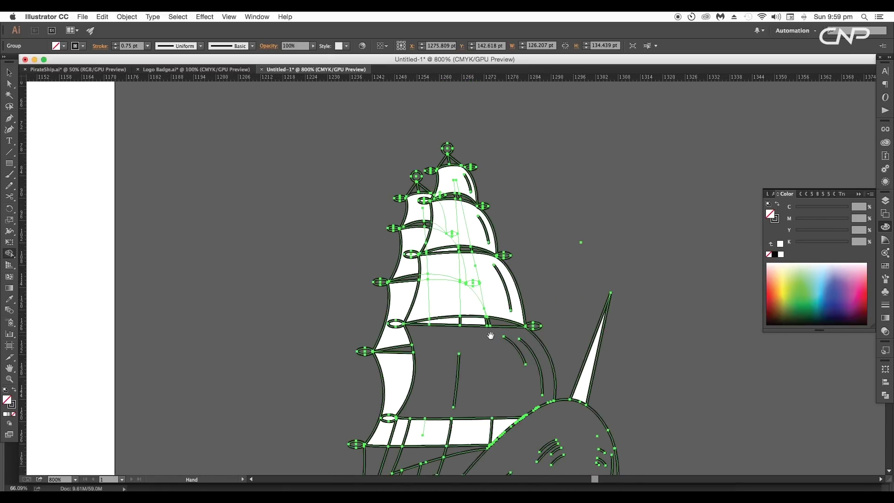
click(58, 47)
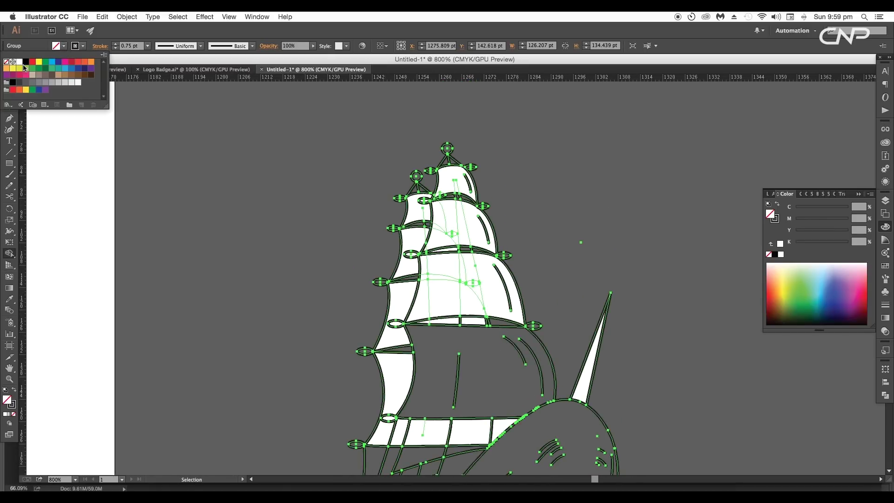
click(20, 62)
key(shift+m)
click(481, 366)
mouse_move(486, 306)
mouse_down()
mouse_move(457, 261)
mouse_move(425, 265)
mouse_move(484, 289)
mouse_move(477, 282)
mouse_move(465, 285)
mouse_move(489, 315)
mouse_up()
key(super+equal)
mouse_move(386, 328)
mouse_down()
mouse_move(423, 305)
mouse_move(502, 302)
mouse_move(409, 274)
mouse_move(442, 197)
mouse_move(397, 217)
mouse_move(409, 193)
mouse_up()
click(417, 206)
drag(483, 363, 502, 296)
key(super+minus)
Fill the individual cells of the rigging net with white using Shape Builder.
mouse_move(472, 424)
mouse_down()
mouse_move(544, 214)
mouse_move(570, 53)
mouse_up()
click(464, 236)
click(453, 263)
click(436, 295)
click(419, 326)
click(442, 325)
click(465, 290)
click(479, 257)
click(488, 230)
click(516, 222)
click(511, 248)
click(495, 280)
click(478, 312)
Fill the rear mast's top ball and its uppermost yard end with white.
click(379, 270)
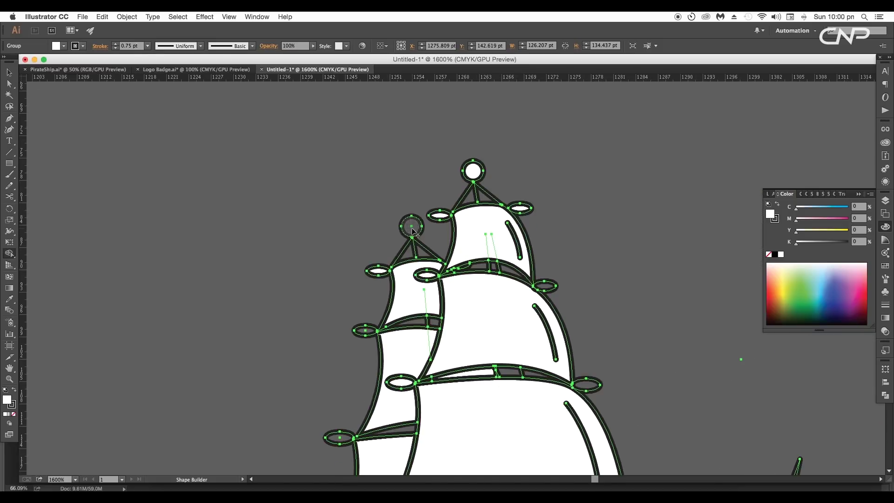
click(411, 226)
drag(409, 321, 410, 218)
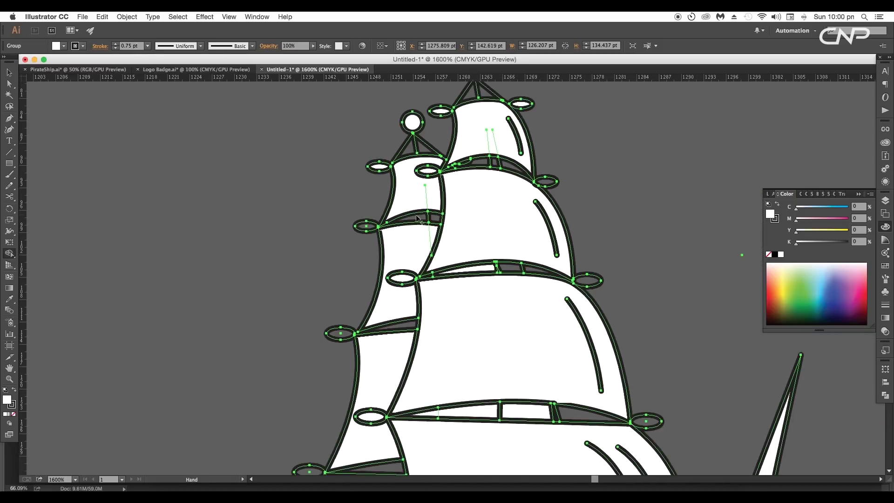
Fill the merged hull with white using Shape Builder and return to the Selection tool.
scroll(605, 263, down, 5)
key(super+minus)
key(super+minus)
key(super+minus)
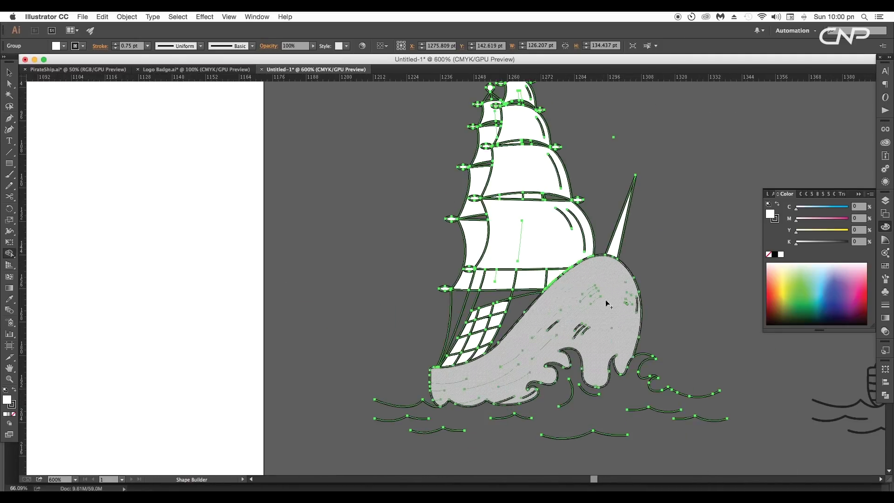
click(606, 303)
key(v)
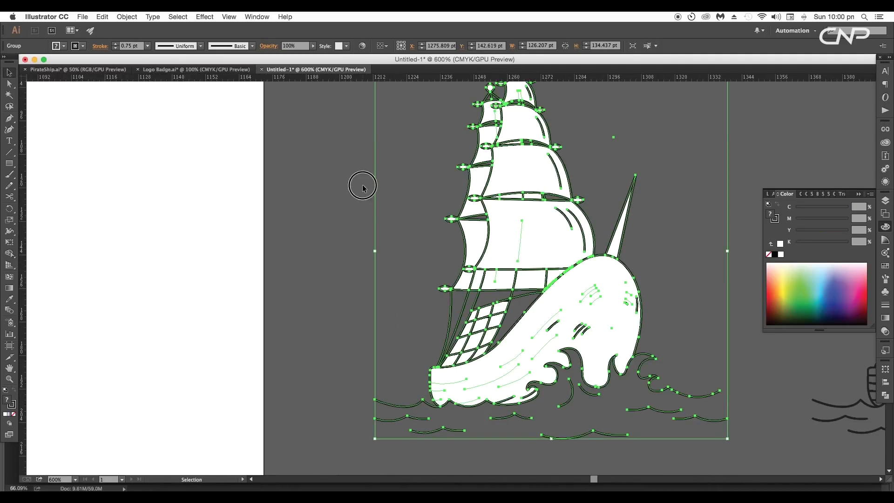
Isolate the white-filled ship group and delete the wave and water lines around its hull.
double_click(656, 377)
key(Delete)
drag(714, 455, 614, 286)
key(Delete)
click(589, 391)
key(Delete)
key(Delete)
Delete the leftover hull detail strokes and the bowsprit from the white-filled ship, keeping only its silhouette.
key(super+a)
shift+click(554, 345)
key(Delete)
shift+click(513, 351)
key(Delete)
drag(618, 242, 656, 340)
click(608, 288)
key(Delete)
drag(592, 329, 606, 307)
scroll(614, 330, down, 1)
drag(624, 383, 562, 343)
drag(563, 211, 550, 224)
Set the fill of the duplicated ship group to None.
drag(624, 300, 580, 283)
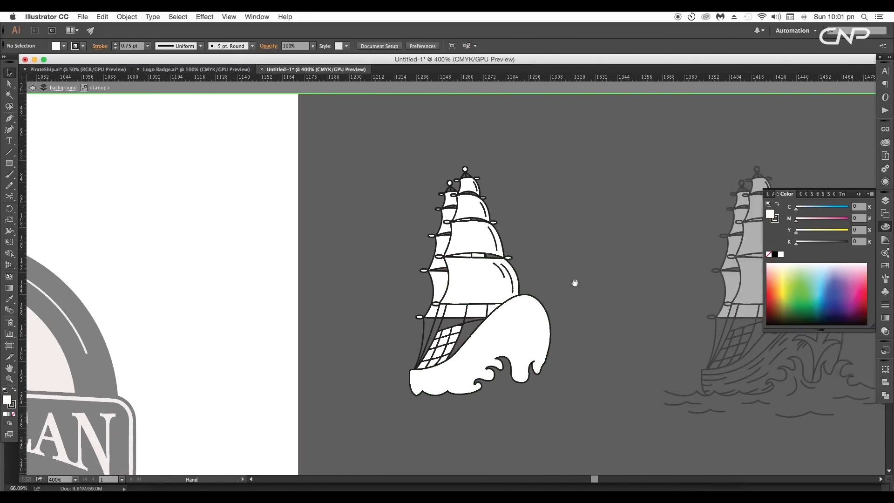
scroll(580, 281, right, 8)
click(611, 228)
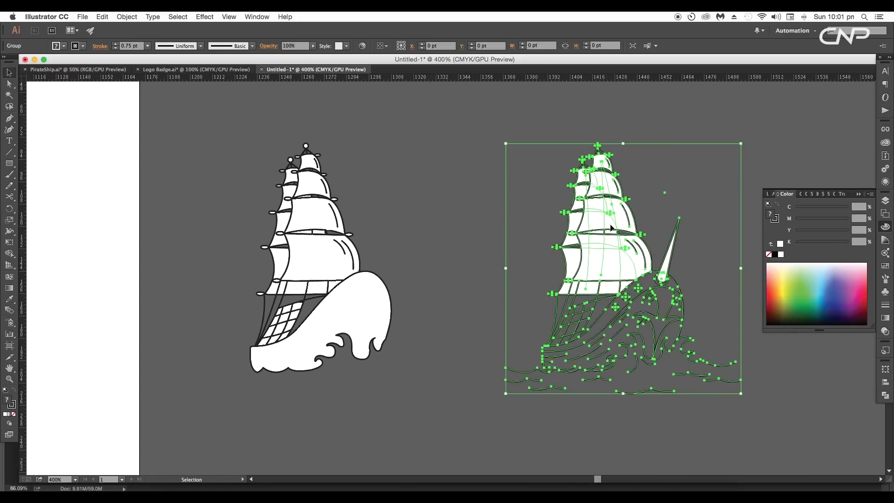
click(83, 46)
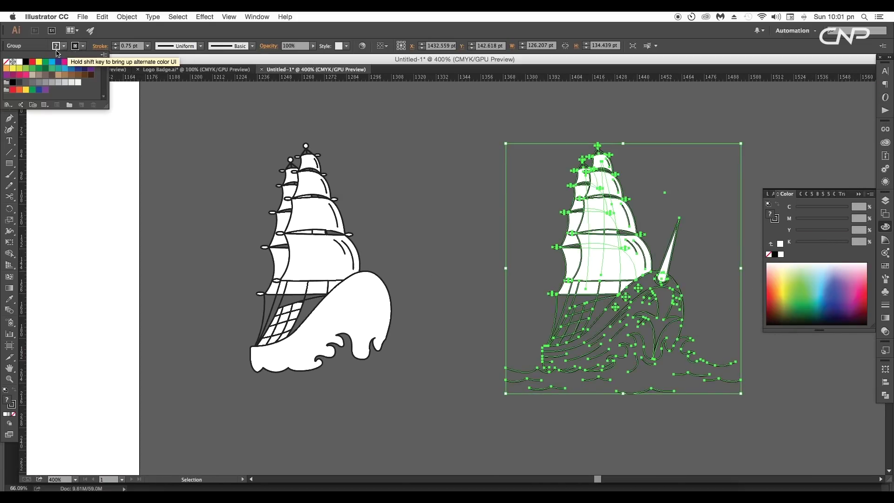
click(7, 62)
click(358, 141)
Isolate the unfilled ship copy and delete the long mast lines running through its sails.
drag(516, 216, 469, 212)
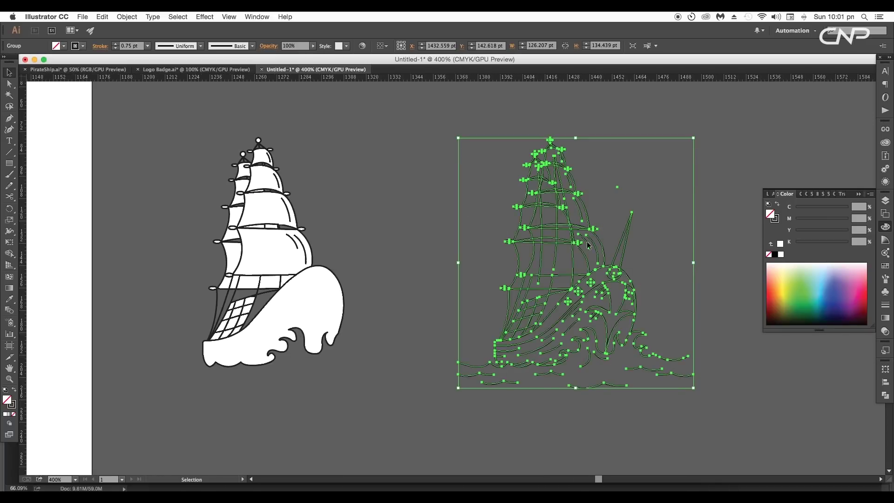
click(567, 235)
double_click(568, 237)
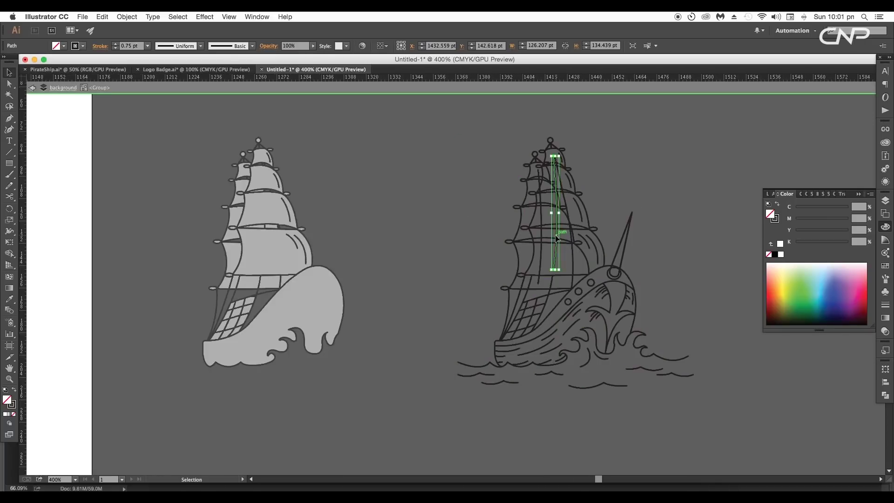
click(542, 254)
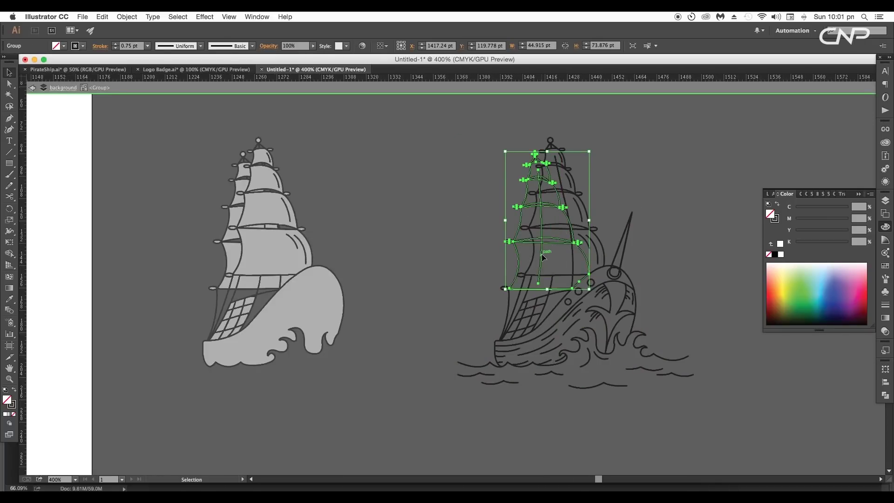
double_click(541, 255)
click(540, 257)
key(Delete)
double_click(545, 261)
click(572, 253)
key(Delete)
Delete the rear mast and sails group from the unfilled ship copy and leave isolation mode.
click(520, 277)
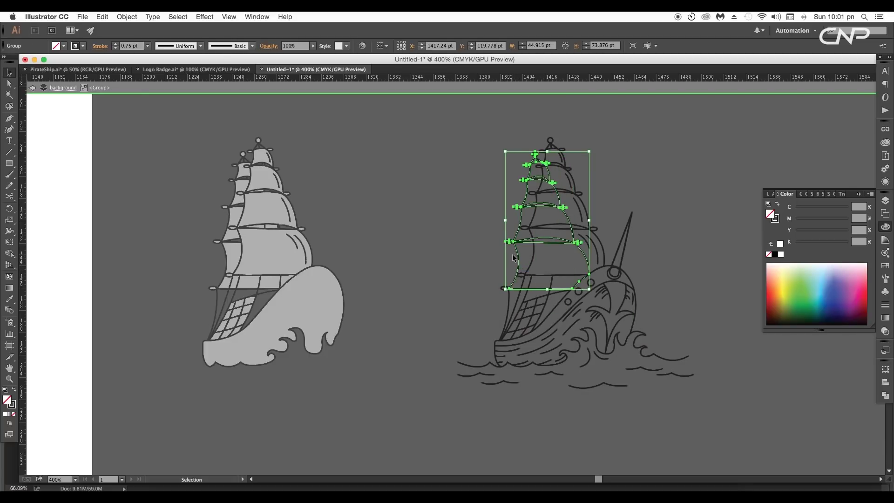
key(Delete)
scroll(489, 289, up, 1)
double_click(490, 289)
Move the unfilled line-art ship onto the white-filled ship and align their outlines precisely.
key(space)
drag(470, 301, 520, 276)
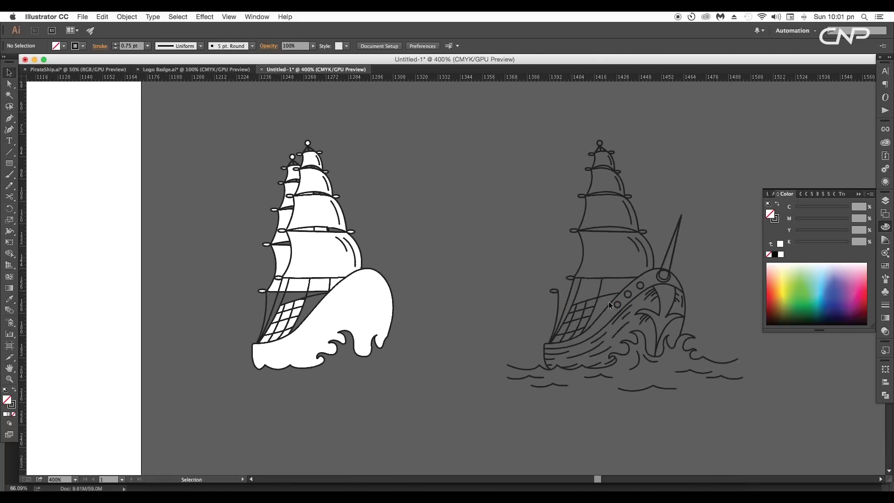
drag(672, 292, 240, 250)
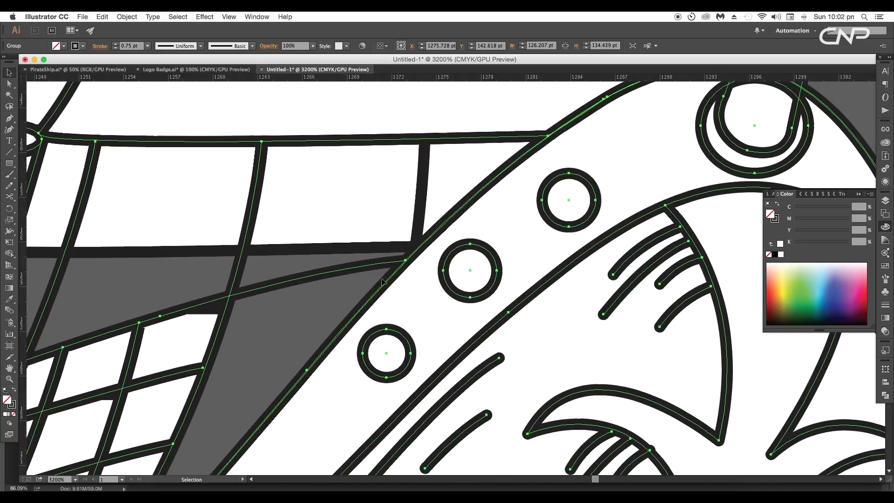
scroll(389, 285, up, 3)
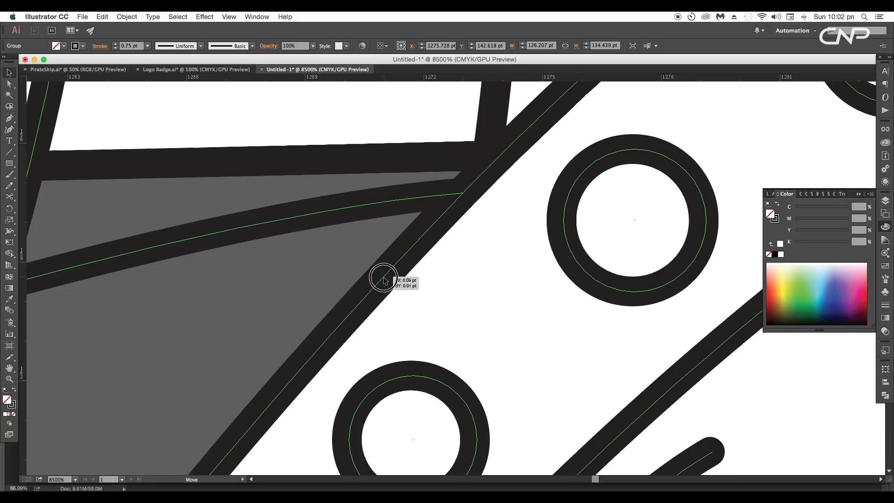
scroll(442, 285, down, 6)
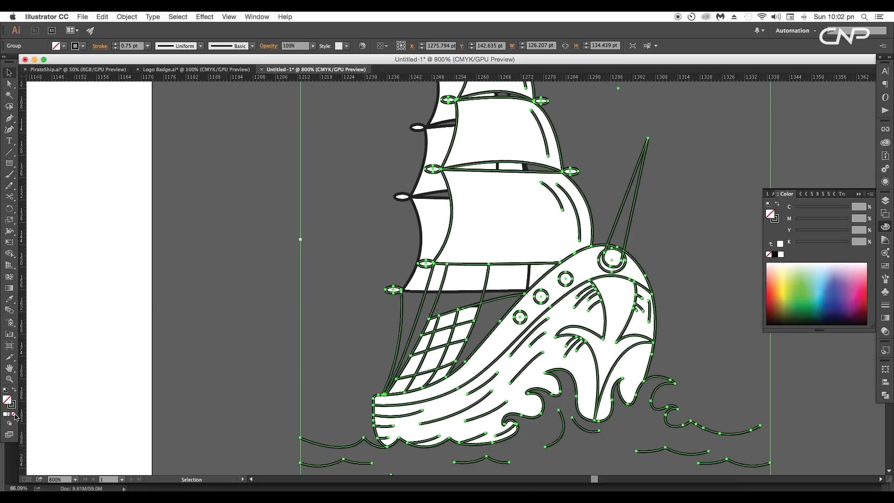
Change the stroke colour of the line-art ship to a light warm grey.
double_click(12, 407)
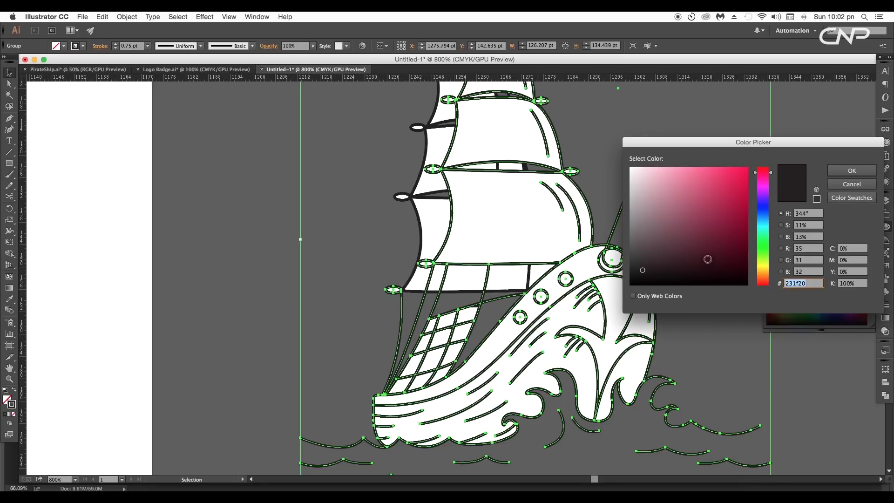
mouse_move(650, 243)
mouse_down()
mouse_move(638, 247)
mouse_move(631, 231)
mouse_up()
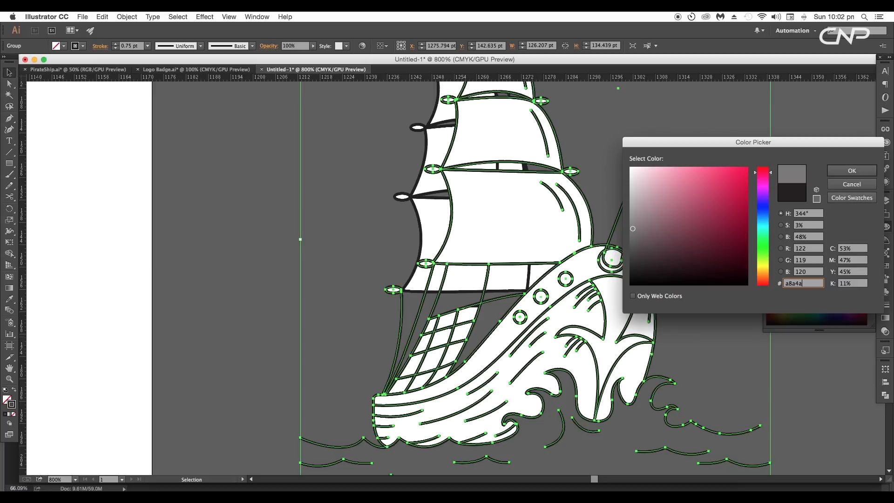
key(Return)
Set the stroke of the white-filled ship group to None and deselect it.
click(399, 302)
click(83, 46)
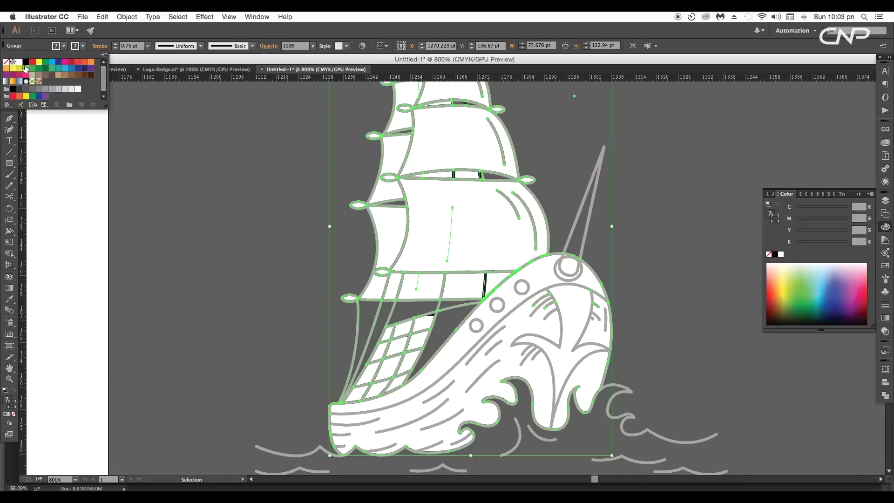
click(7, 61)
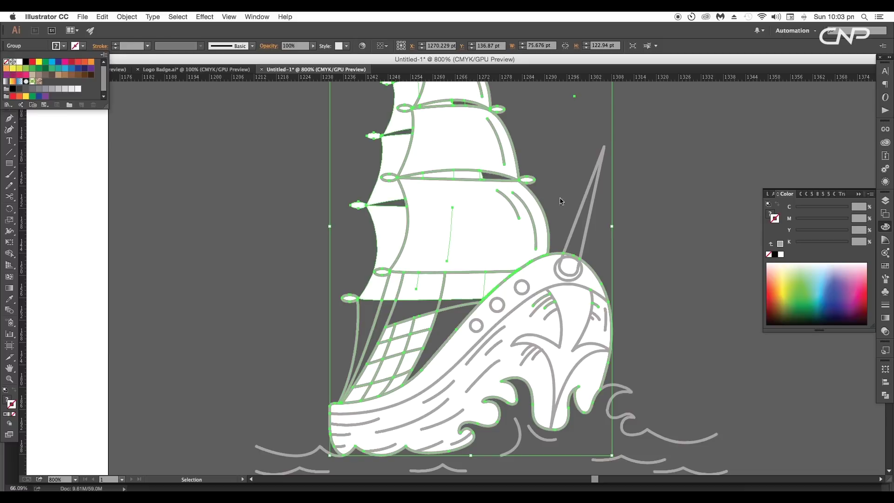
click(563, 166)
Isolate the rear sails group in the white-filled ship and give it the line art's light warm grey stroke.
double_click(395, 223)
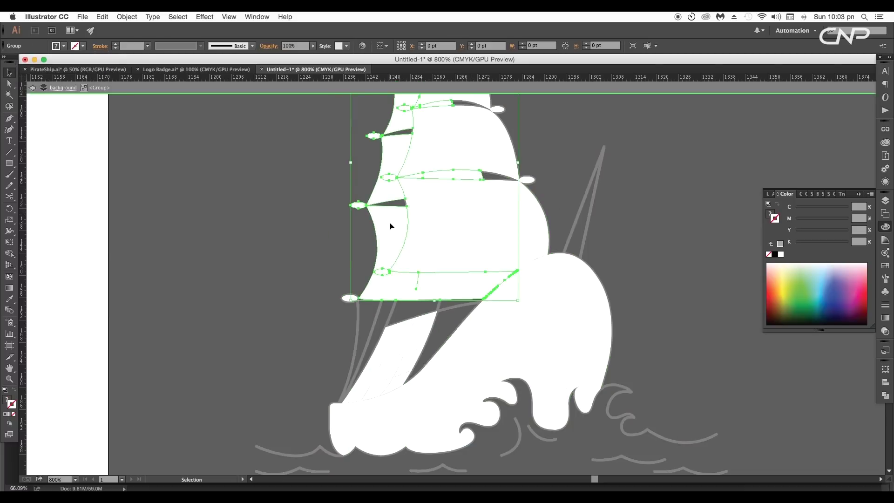
scroll(390, 220, up, 3)
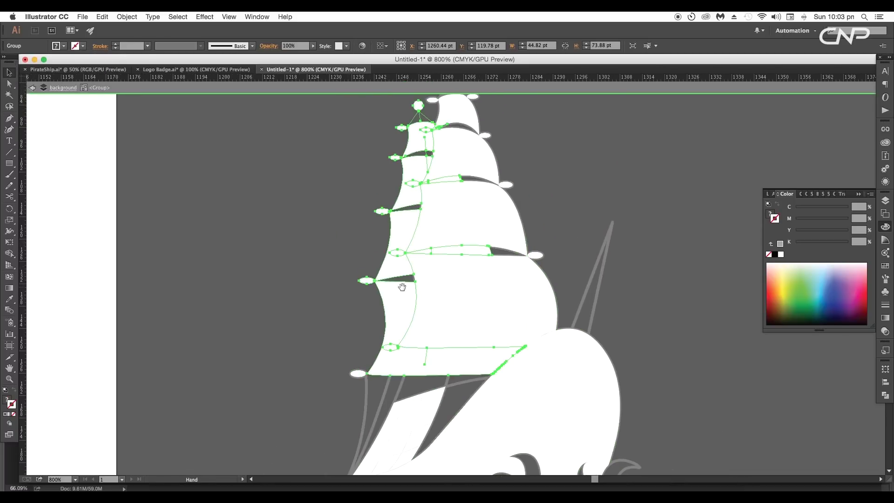
click(76, 47)
click(51, 89)
text(a8a4a)
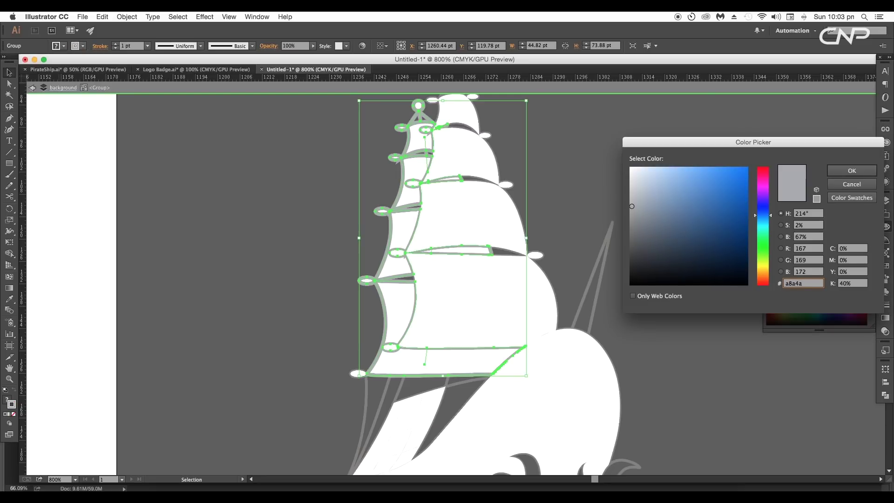
key(Return)
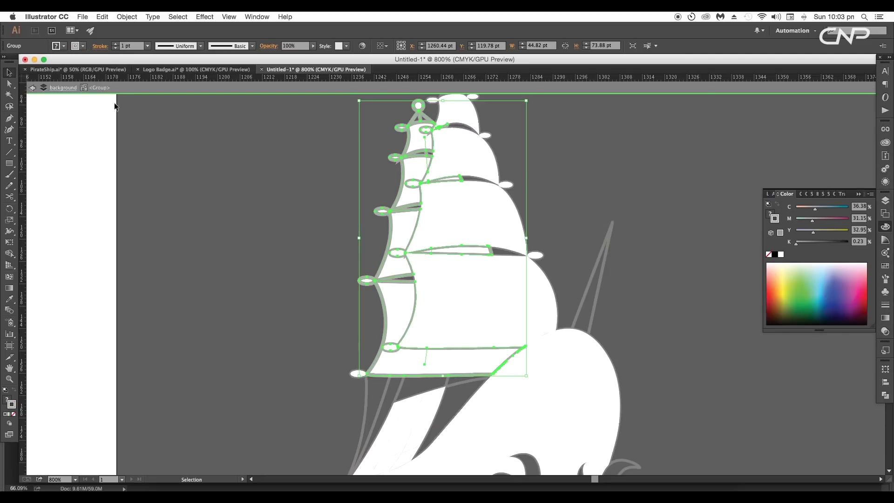
Set the rear sails group's stroke weight to 0.75 pt and leave isolation mode.
click(143, 46)
click(158, 75)
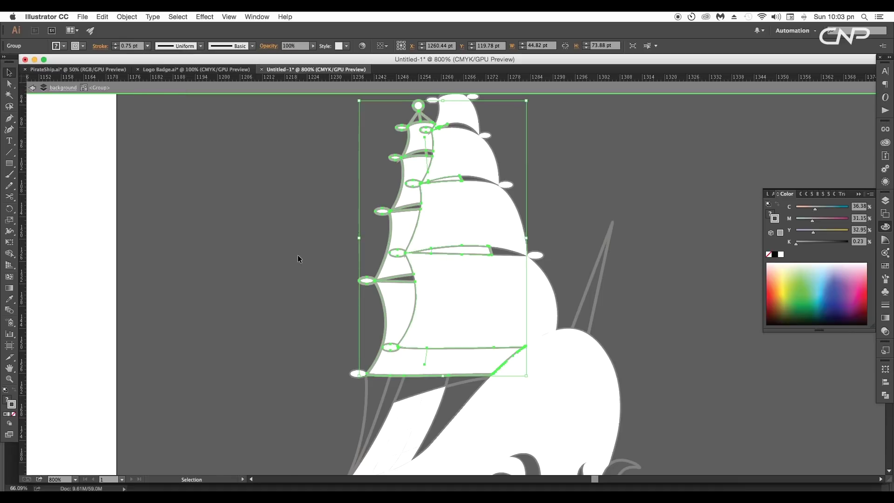
double_click(242, 215)
Select the white-filled ship group, change its fill to black and deselect it.
drag(486, 303, 438, 312)
scroll(518, 289, down, 1)
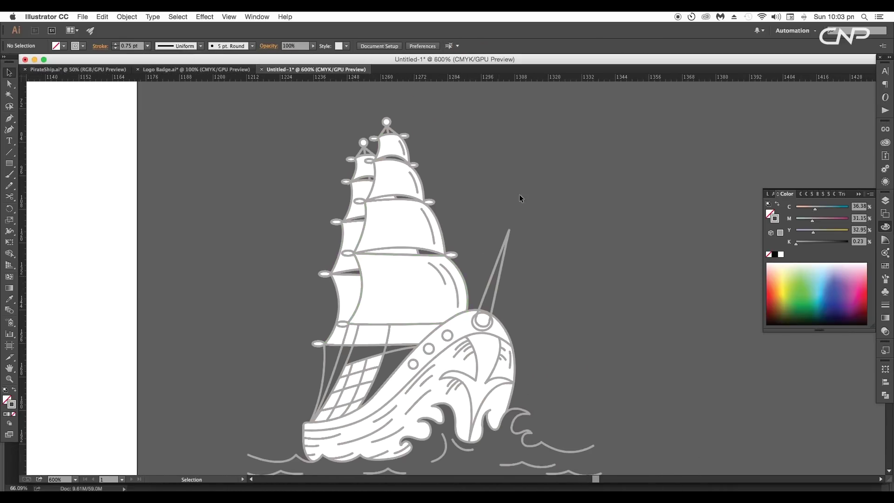
click(478, 343)
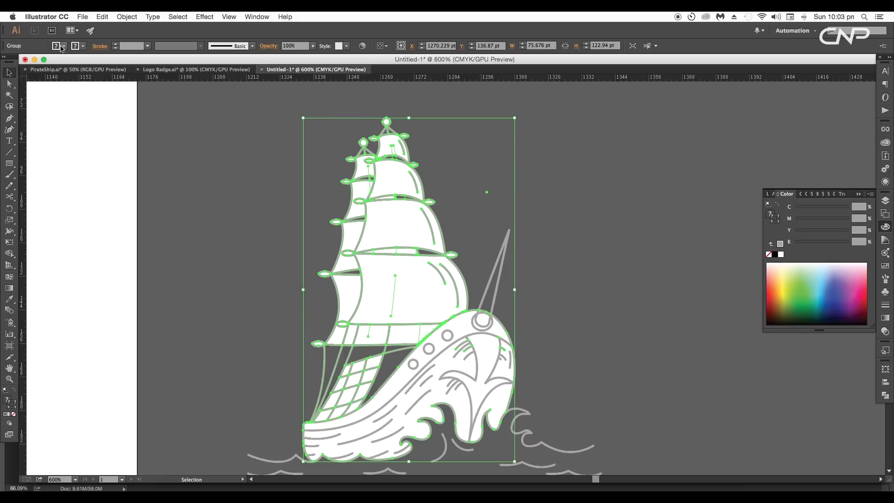
click(63, 46)
click(27, 67)
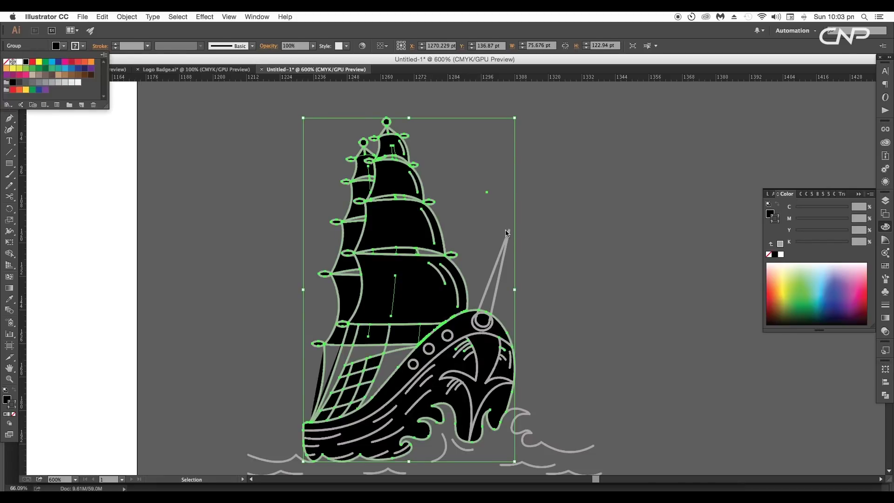
click(589, 175)
Isolate the black ship group and set the fill of the triangle beneath the front mast's top ball to None.
drag(494, 202, 512, 154)
drag(436, 117, 468, 283)
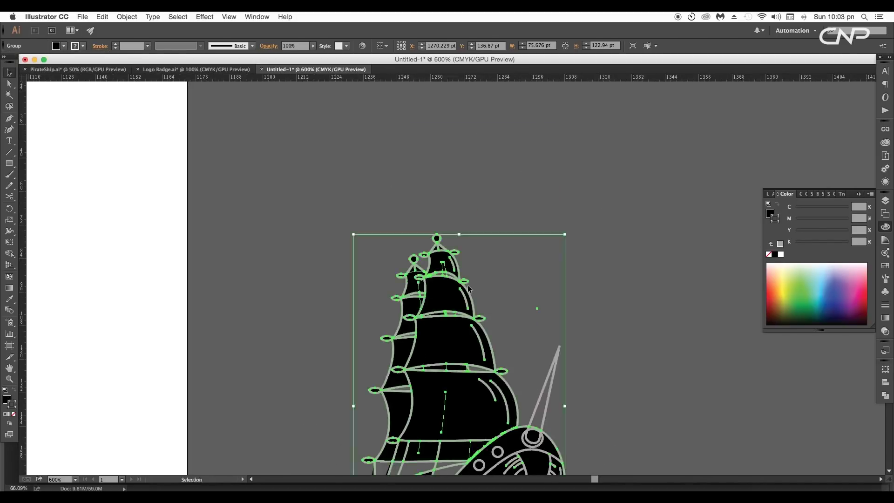
scroll(470, 270, up, 6)
double_click(433, 207)
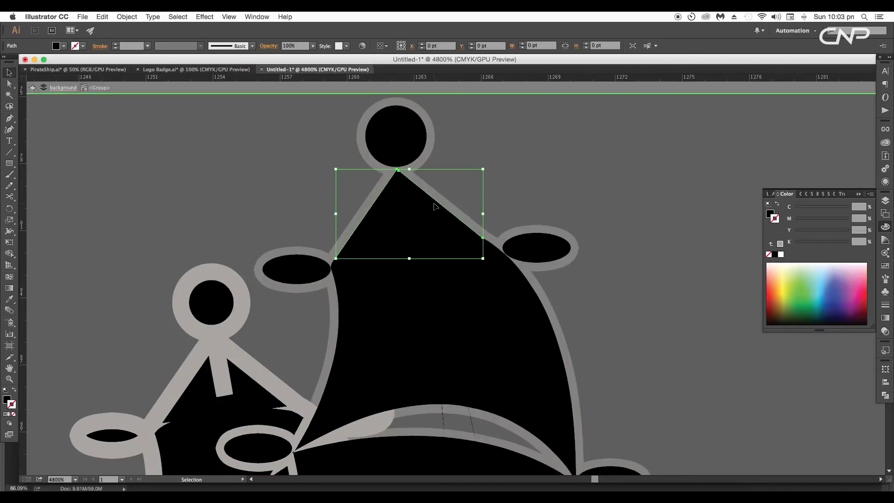
click(64, 46)
click(6, 62)
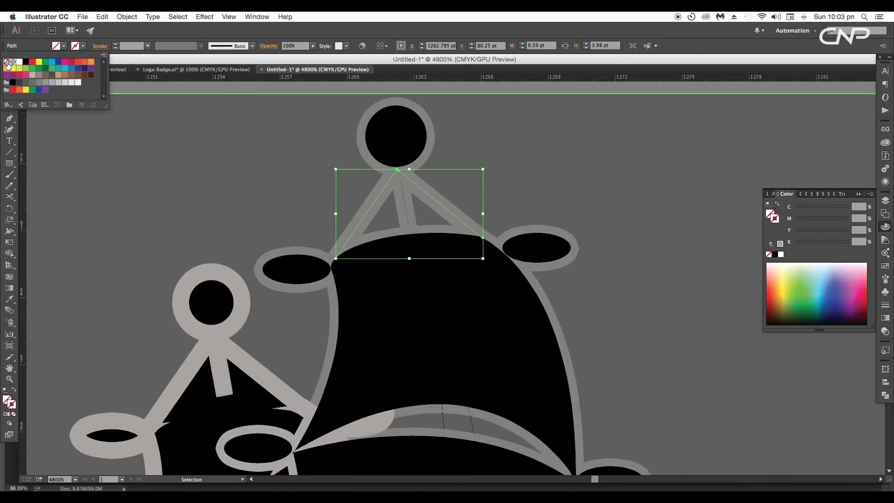
Set the fill of the matching triangle beneath the rear mast's top ball to None and leave isolation mode.
double_click(242, 371)
click(63, 45)
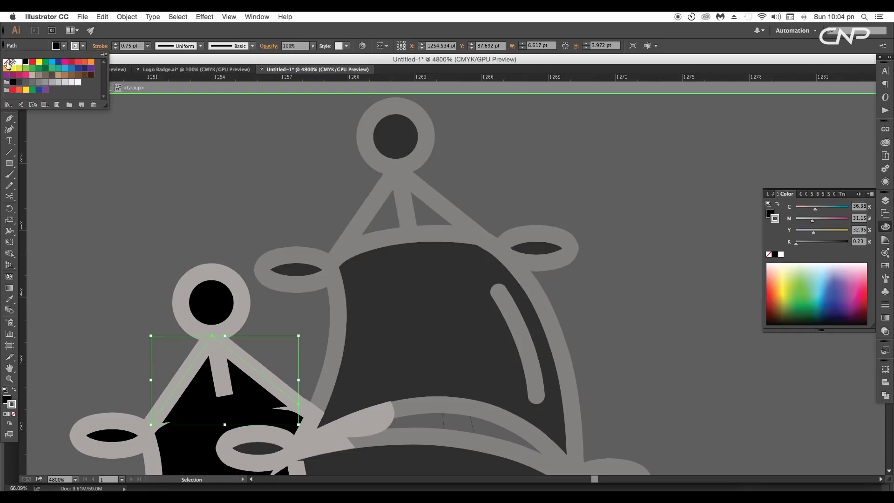
click(7, 62)
key(Escape)
Isolate the black ship group, delete the narrow black shapes between the stern rigging ropes and leave isolation mode.
scroll(477, 320, down, 5)
drag(528, 363, 445, 212)
scroll(490, 353, down, 1)
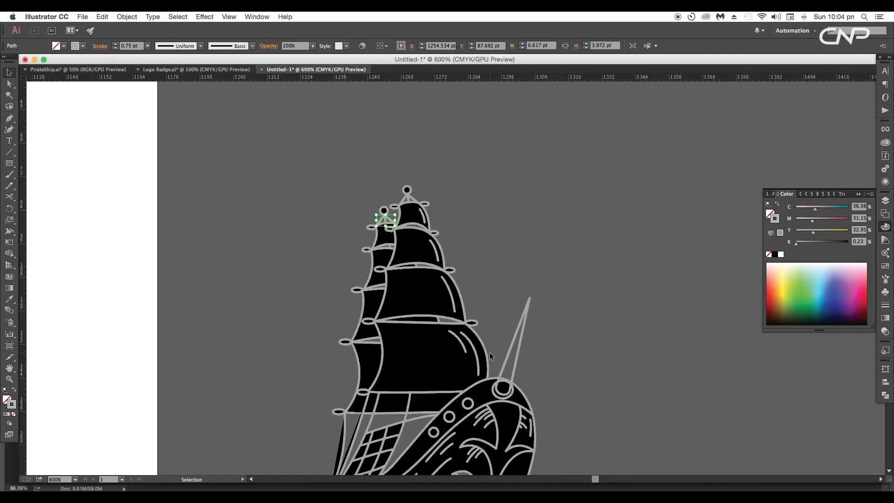
drag(522, 375, 552, 289)
click(379, 319)
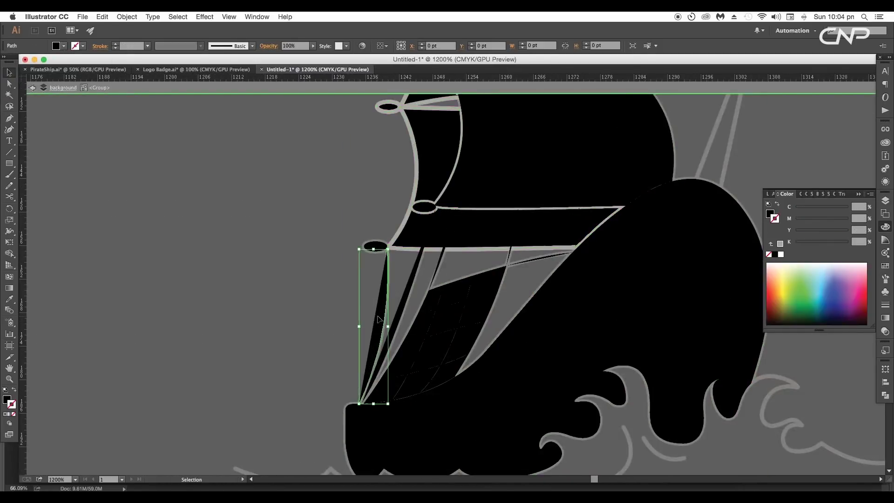
key(Delete)
click(400, 307)
key(Delete)
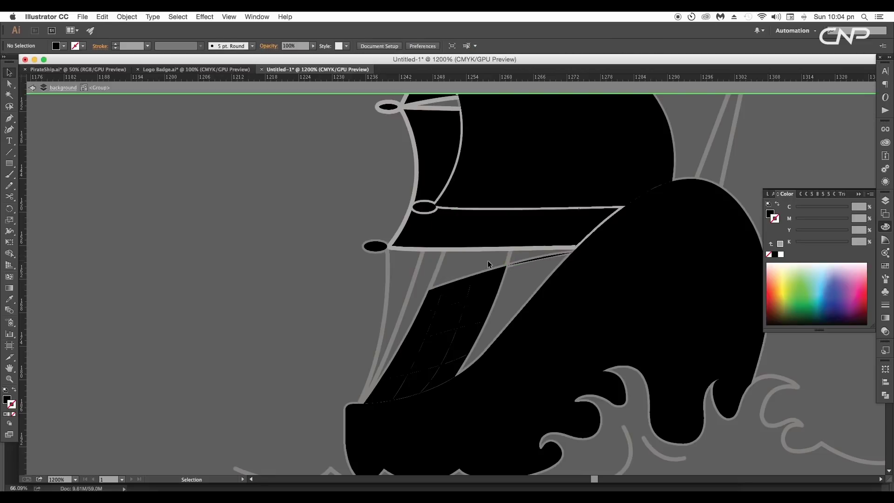
key(Escape)
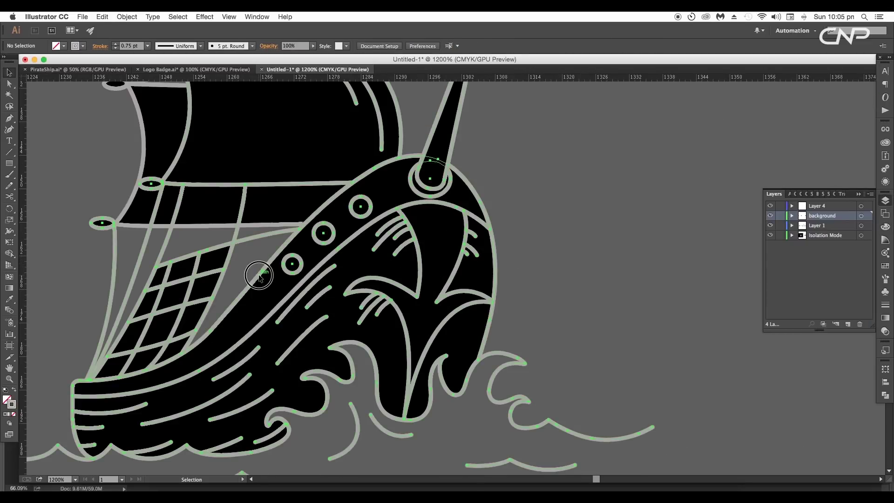
Isolate the line-art group, set the main hull outline paths to a 1 pt stroke and leave isolation mode.
click(259, 275)
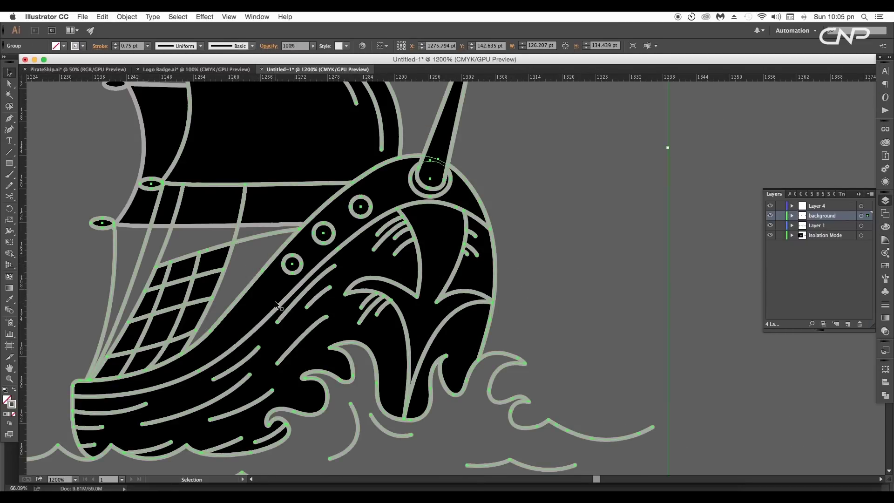
double_click(277, 309)
click(271, 264)
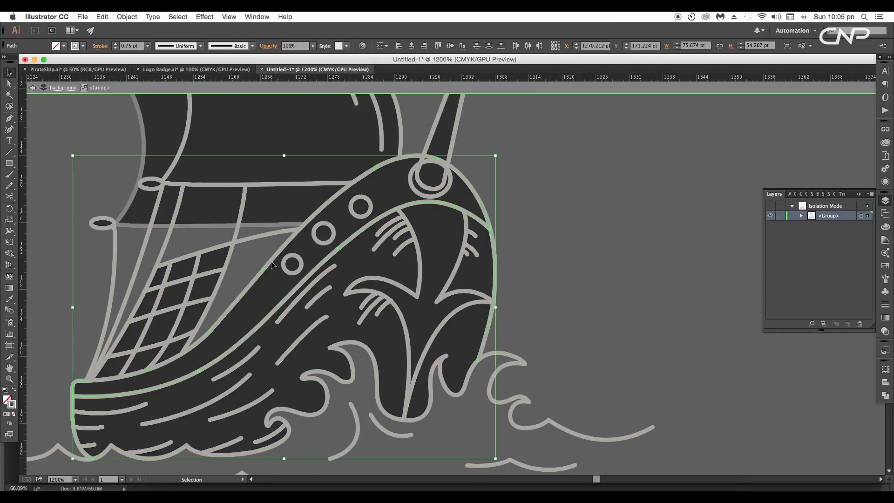
click(147, 45)
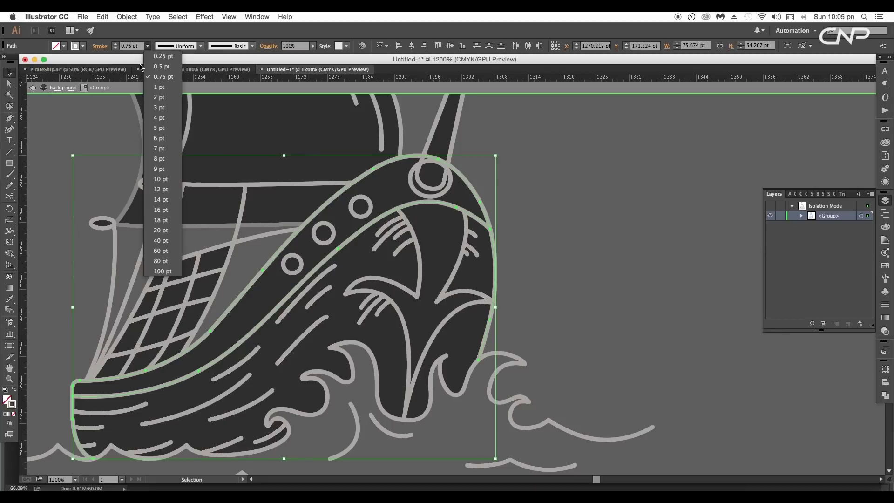
click(159, 88)
double_click(551, 245)
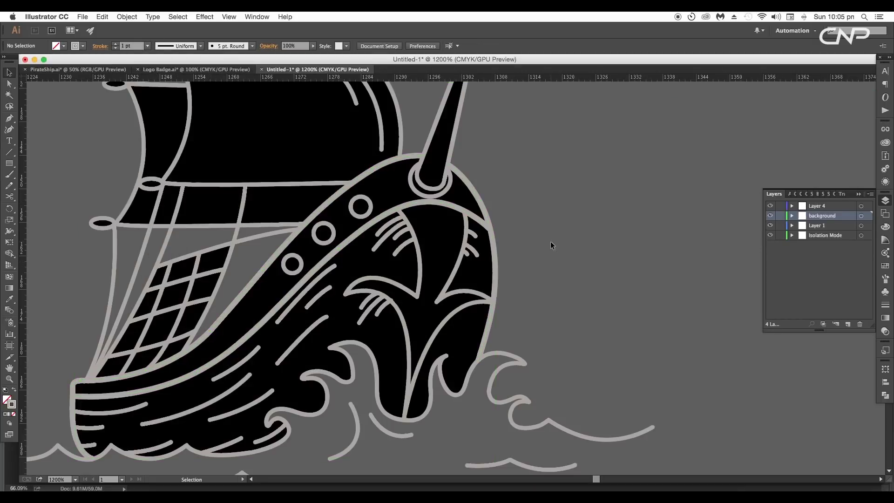
Thicken the hull's upper edge, the line below the portholes and the curved bow ornament lines with the Width tool.
scroll(554, 293, down, 3)
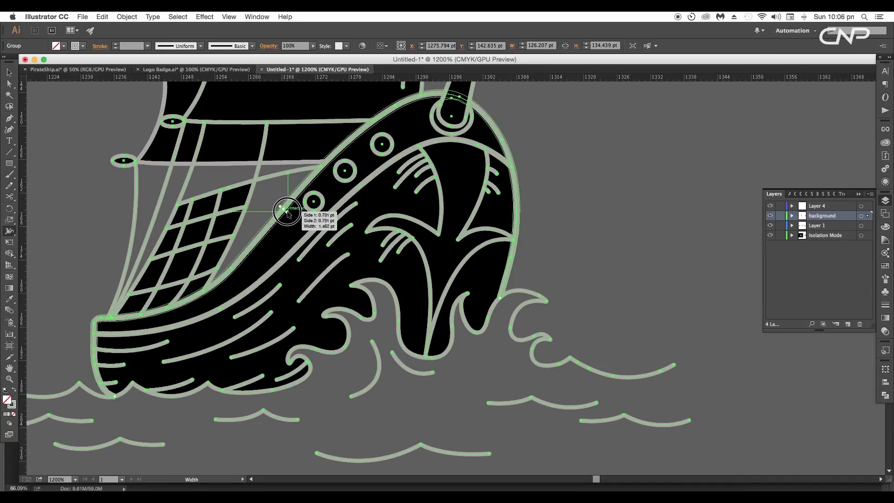
drag(287, 212, 313, 230)
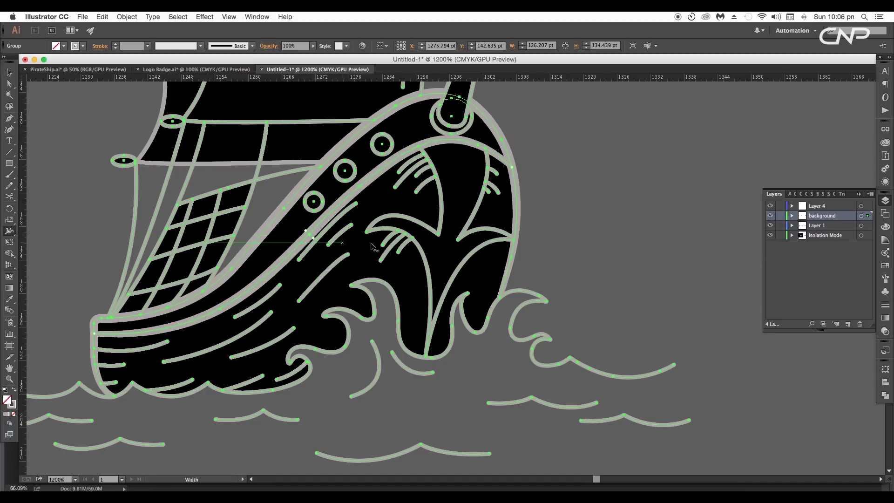
drag(435, 242, 452, 240)
scroll(429, 322, up, 4)
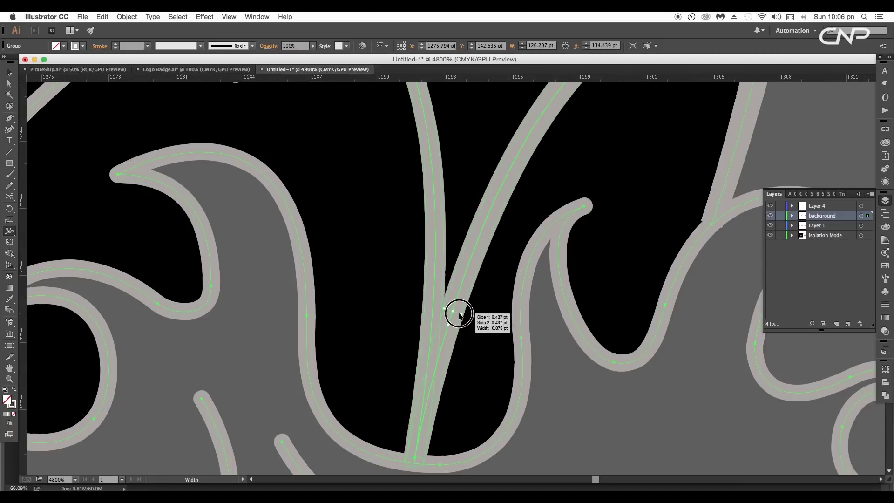
scroll(456, 316, down, 4)
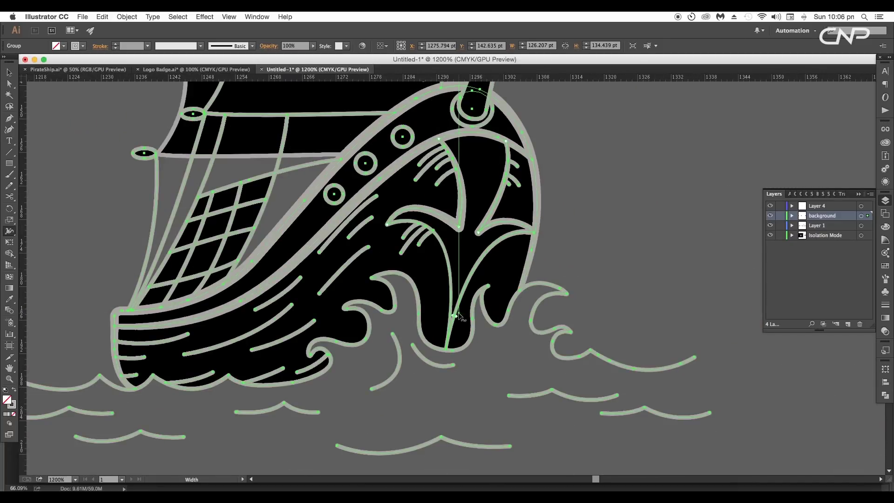
drag(451, 311, 406, 337)
Select all the short hatch lines on the hull and bow, apply the tapered triangular width profile and flip it along the strokes.
shift+click(505, 171)
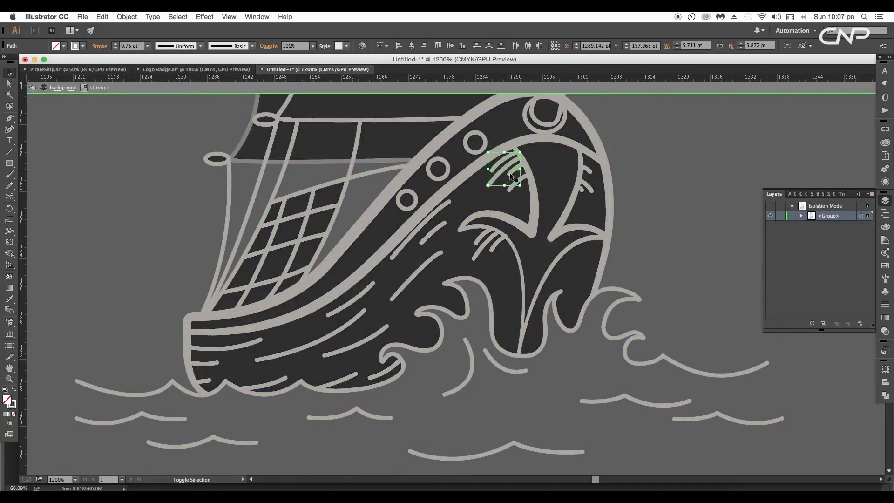
shift+click(202, 380)
shift+click(204, 365)
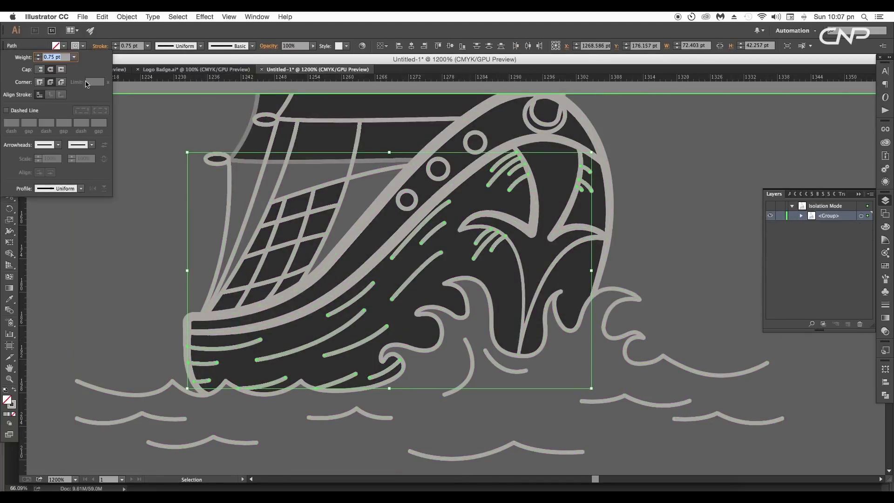
click(71, 188)
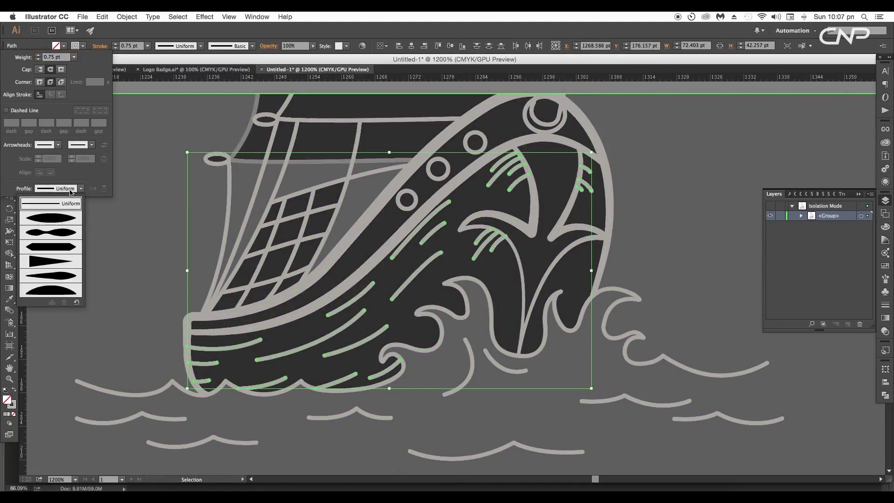
click(62, 263)
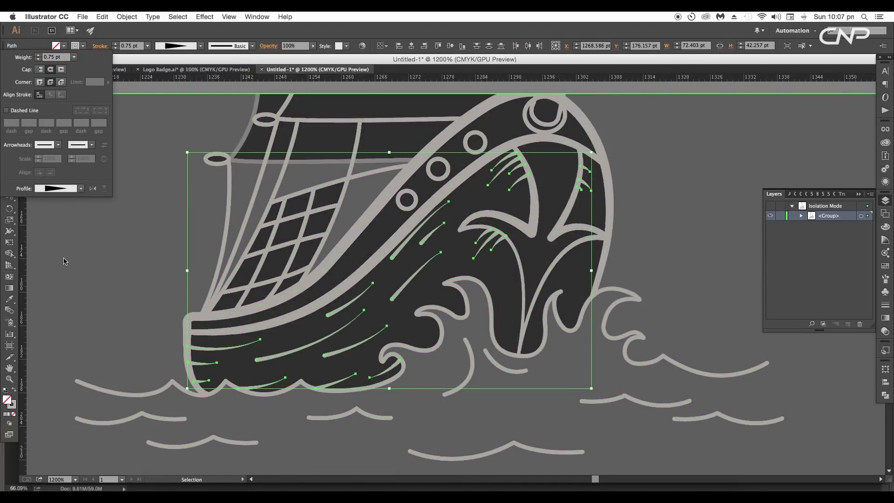
click(93, 188)
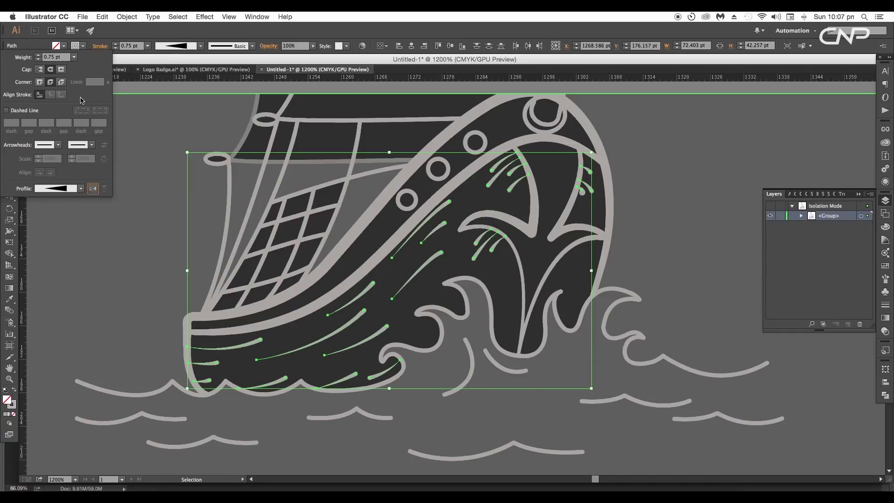
Set the selected hatch lines' stroke weight to 1 pt and give them projecting caps.
click(73, 57)
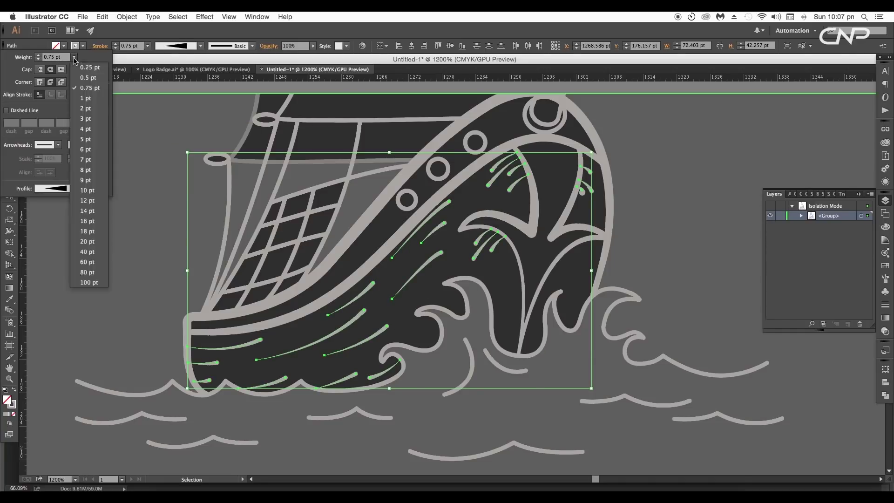
click(82, 97)
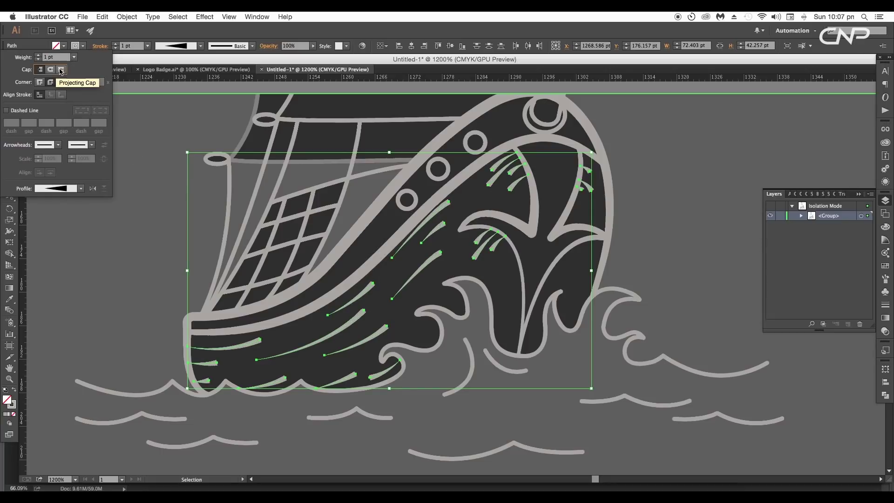
click(651, 196)
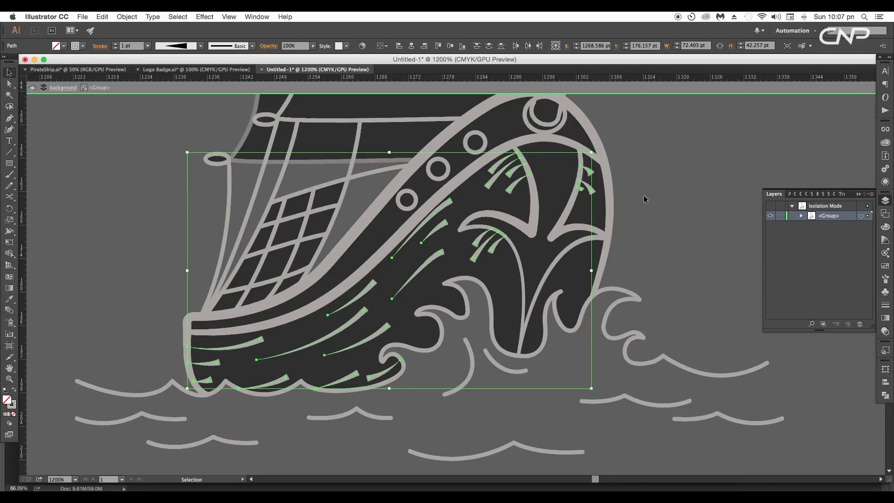
Select only the hatch lines on the bow ornament and flip their width profile along the stroke.
click(643, 200)
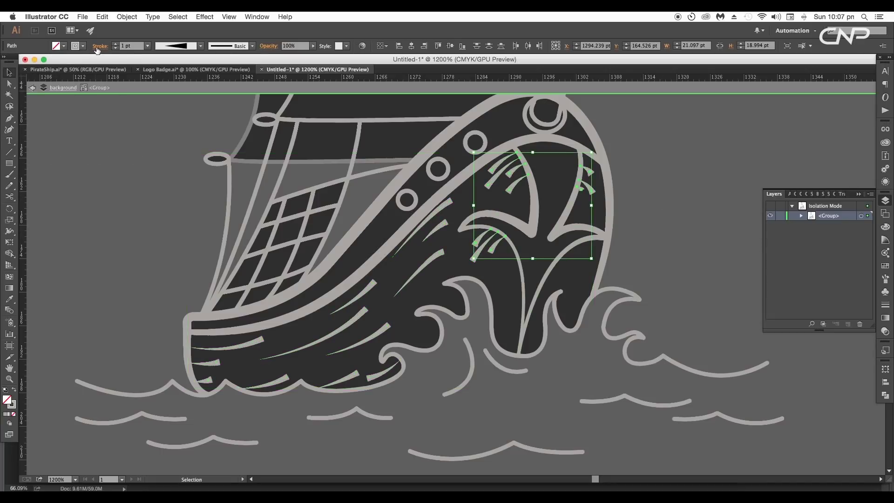
click(98, 47)
click(92, 188)
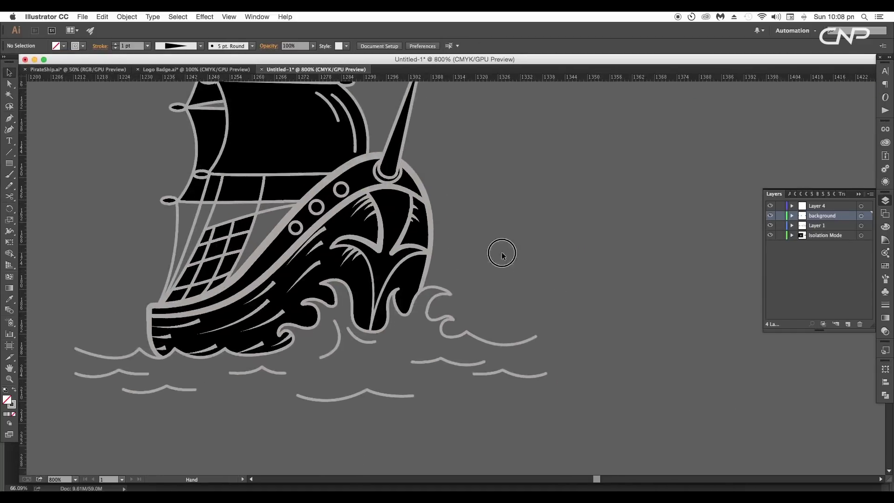
Isolate the line-art group, select all the wave and water lines, cut them out of the group and leave isolation mode.
drag(500, 253, 469, 275)
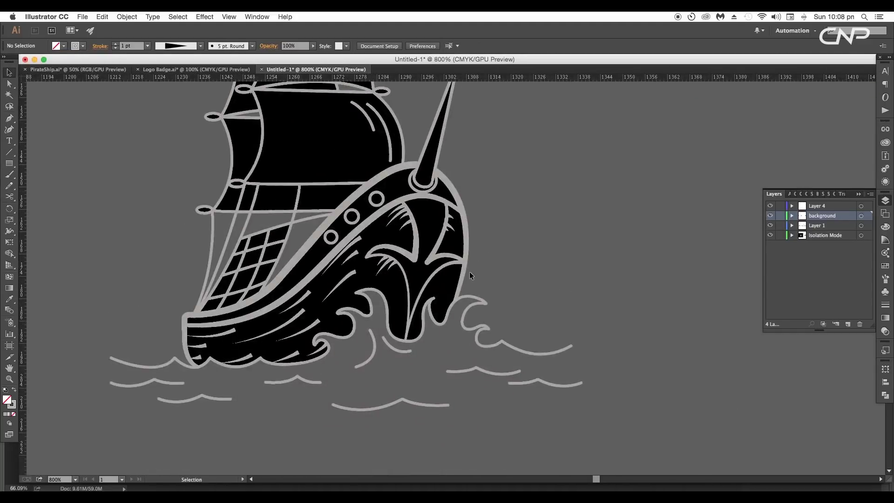
double_click(469, 298)
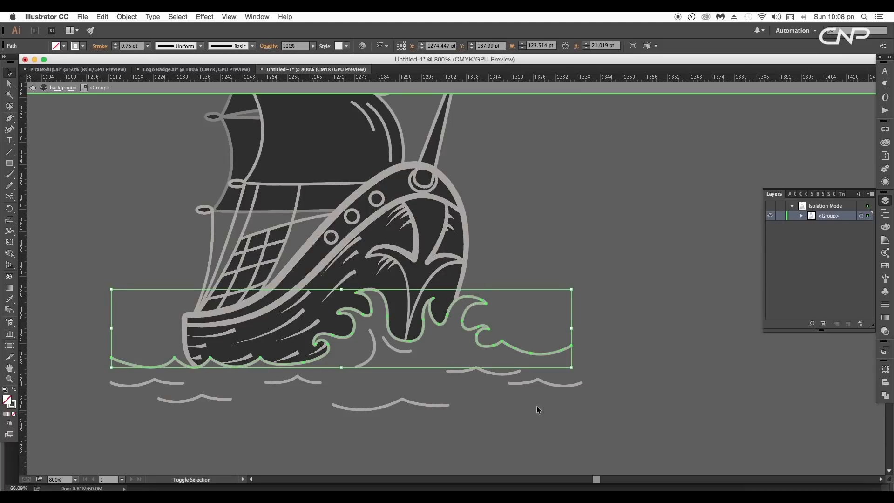
drag(116, 378, 216, 401)
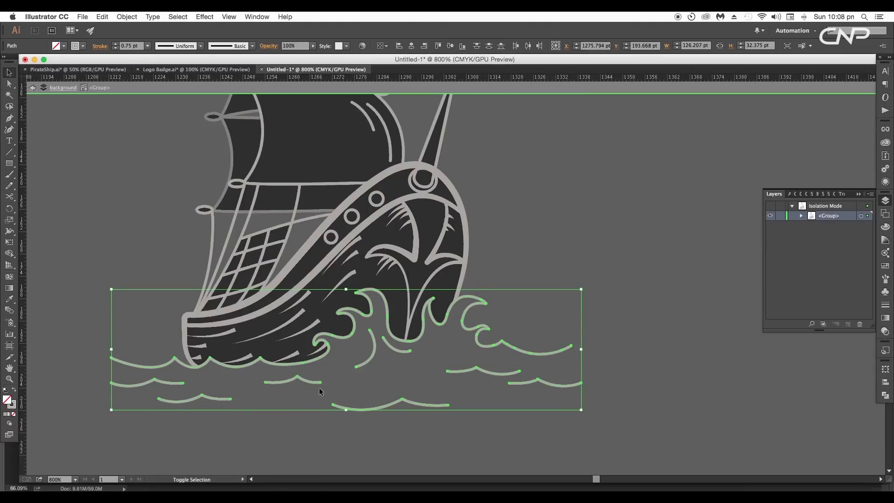
key(super+minus)
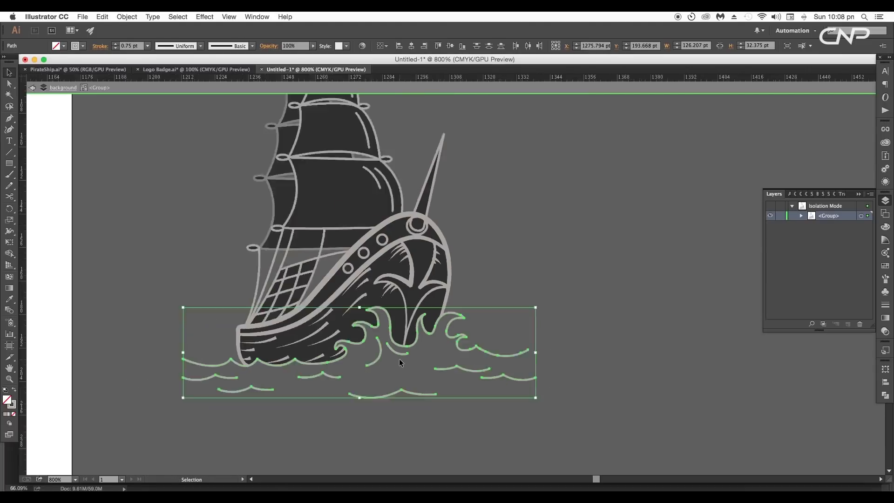
drag(405, 359, 636, 316)
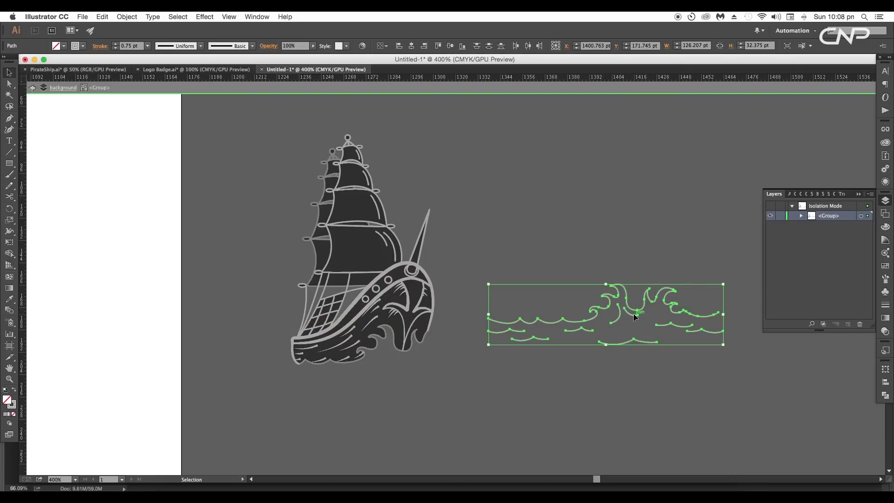
key(super+x)
double_click(563, 312)
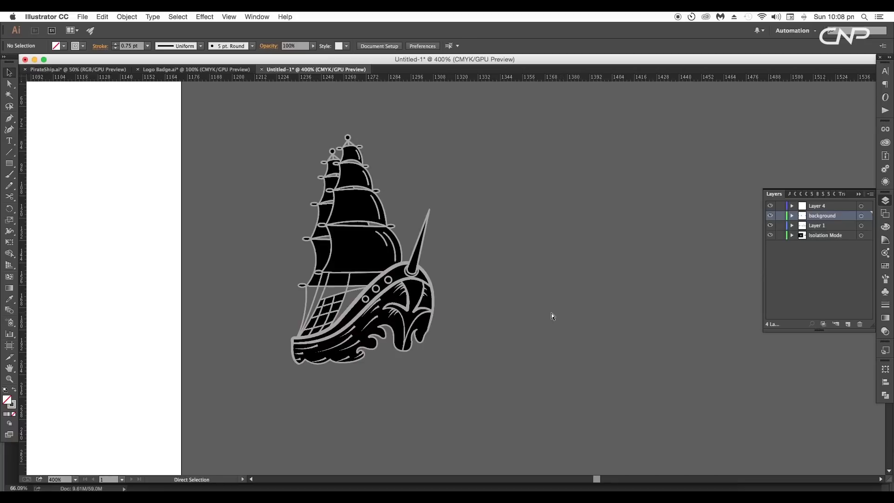
Paste the cut wave and water lines, place them to the right of the ship and colour their strokes black.
key(super+v)
key(v)
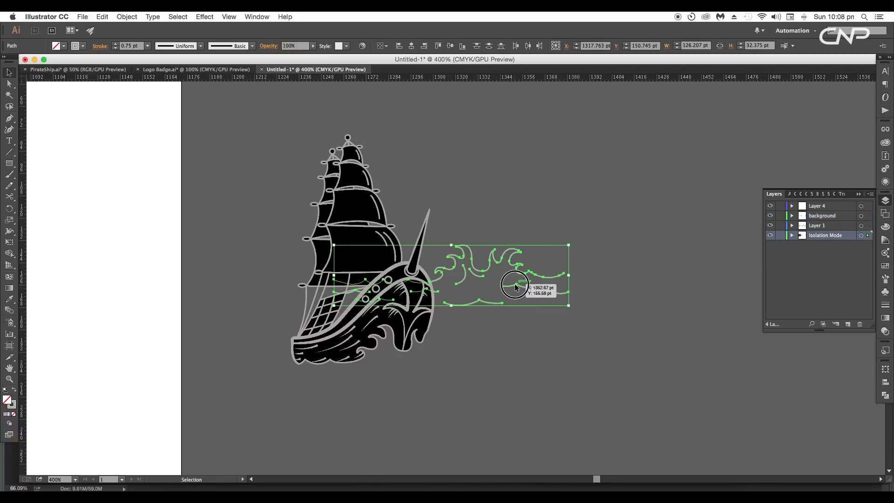
drag(515, 286, 621, 359)
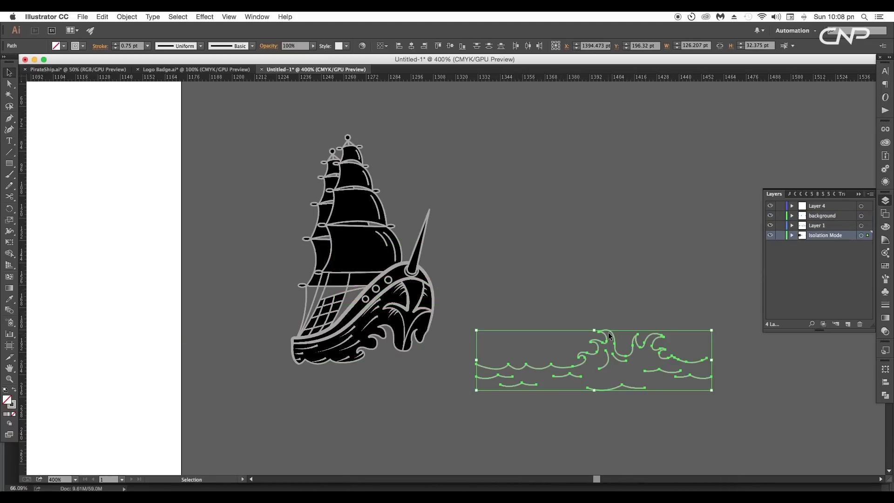
scroll(609, 335, up, 2)
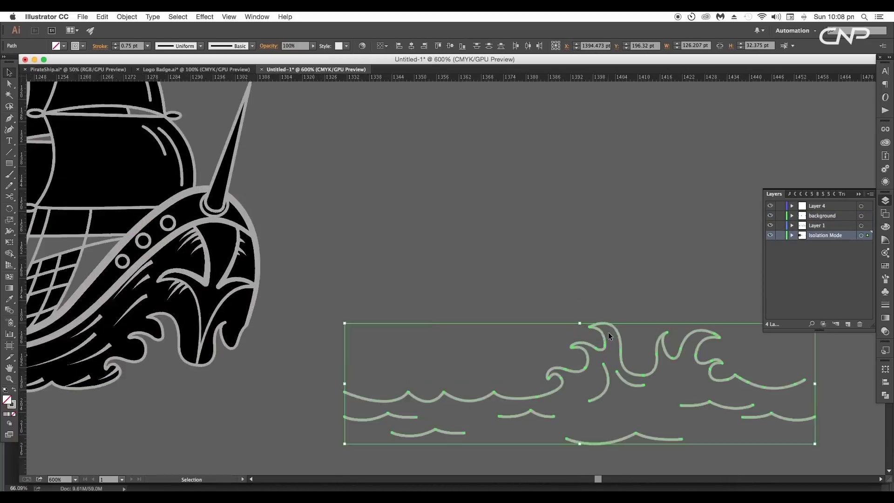
click(84, 46)
click(25, 62)
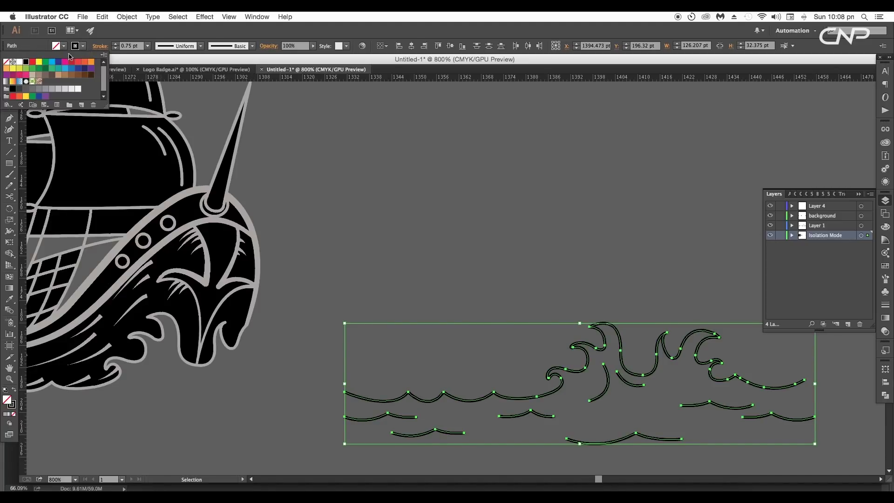
Apply the both-ends tapered width profile to the wave lines and set their stroke weight to 1 pt.
click(103, 49)
click(100, 47)
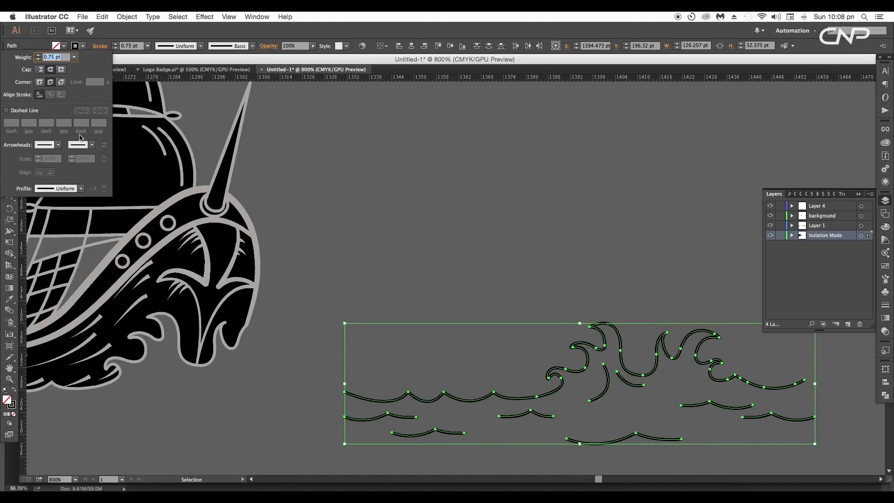
click(71, 189)
click(60, 216)
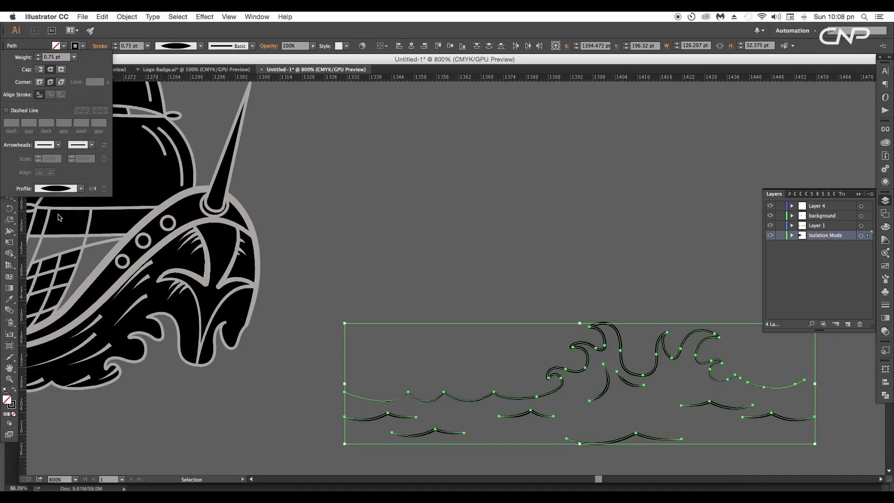
click(147, 45)
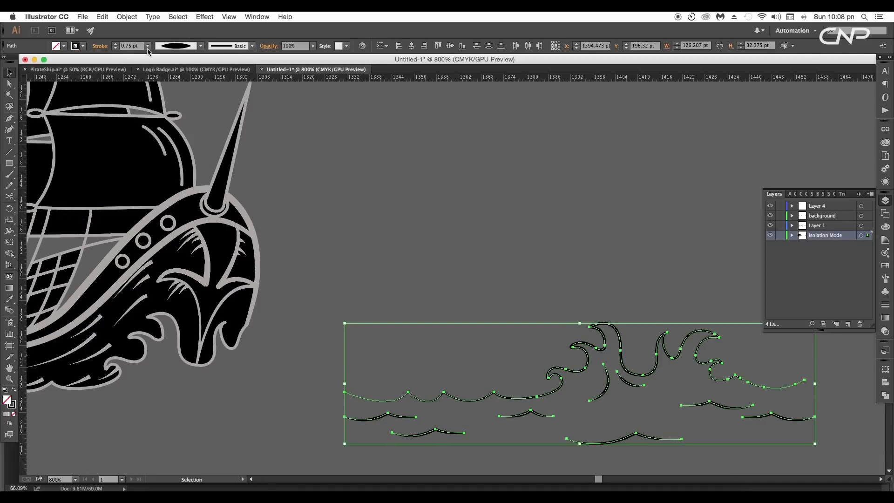
click(147, 46)
click(159, 87)
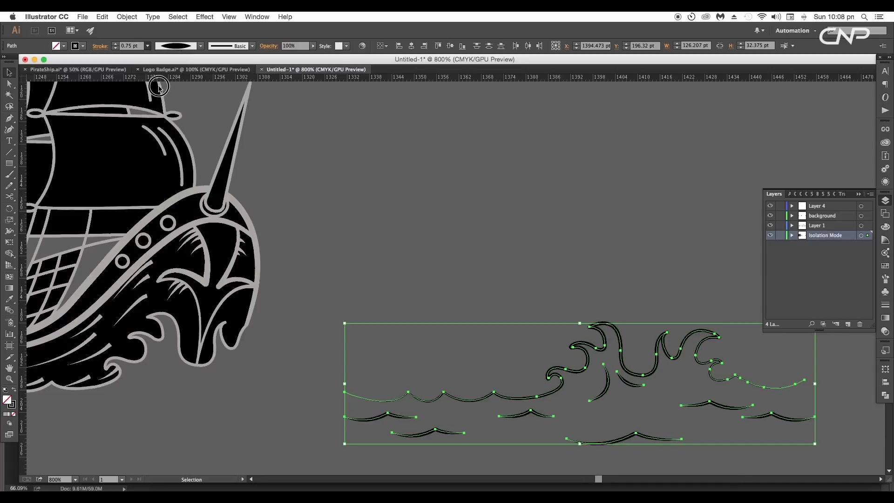
Group the wave lines and position the group along the base of the ship's hull.
click(545, 223)
scroll(623, 291, down, 2)
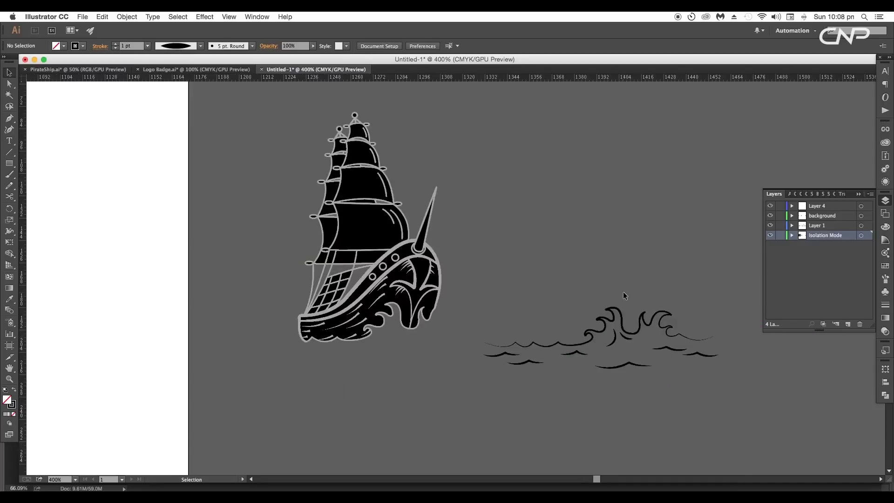
drag(484, 399, 482, 399)
drag(460, 268, 450, 277)
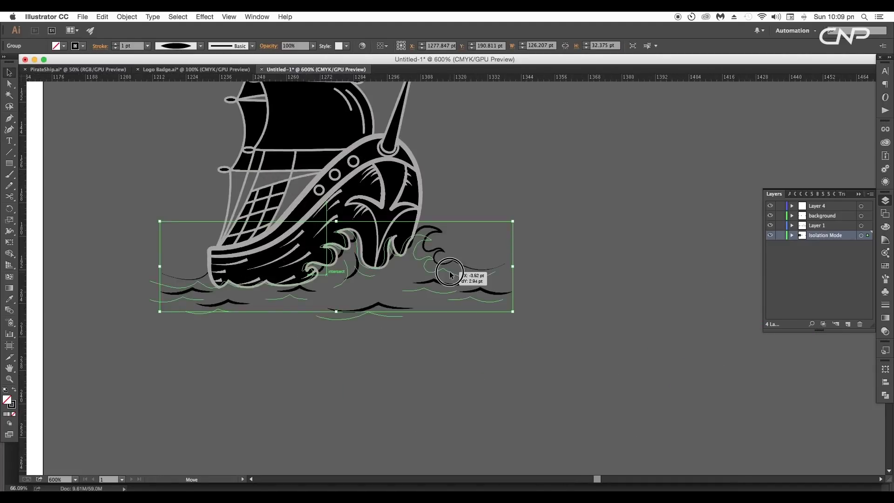
click(514, 205)
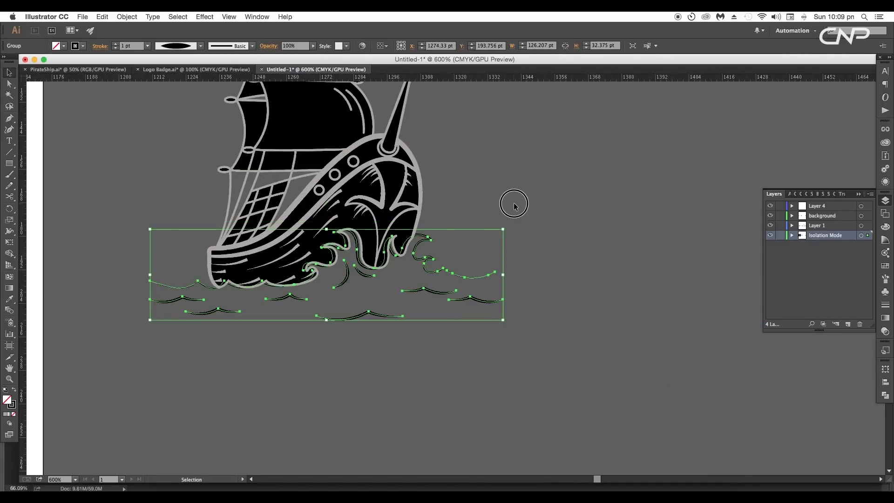
Isolate the wave group, then enlarge the long crest line to about 148 pt wide and raise it around the bow.
click(433, 262)
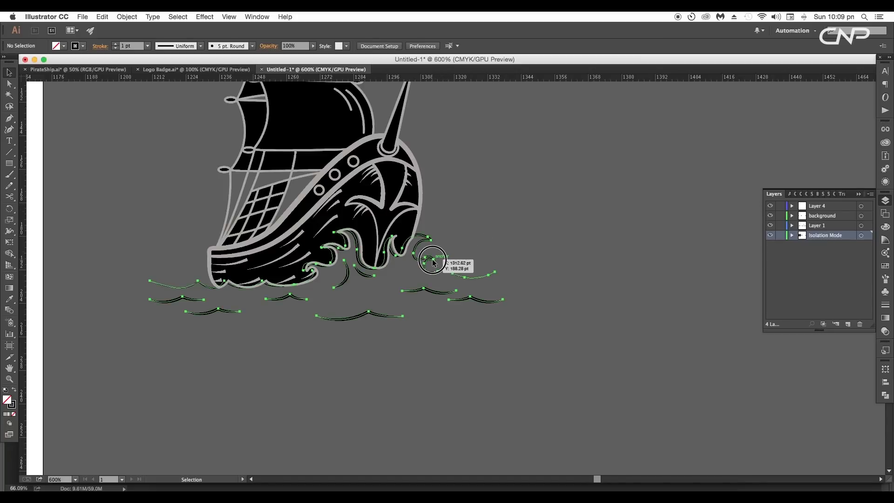
double_click(432, 259)
drag(322, 229, 323, 217)
drag(421, 236, 417, 226)
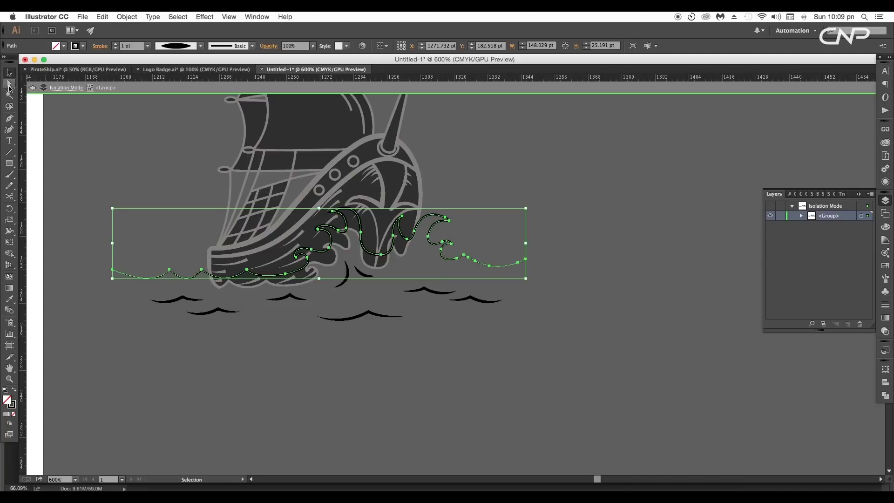
Adjust individual anchor points of the crest line below the bow with Direct Selection, then leave isolation mode.
click(9, 85)
click(380, 254)
drag(380, 254, 375, 246)
drag(392, 235, 334, 224)
drag(408, 240, 405, 236)
double_click(468, 189)
Select the whole ship with its waves and place it over the inner circle of the Caribbean Sea badge.
drag(649, 353, 514, 214)
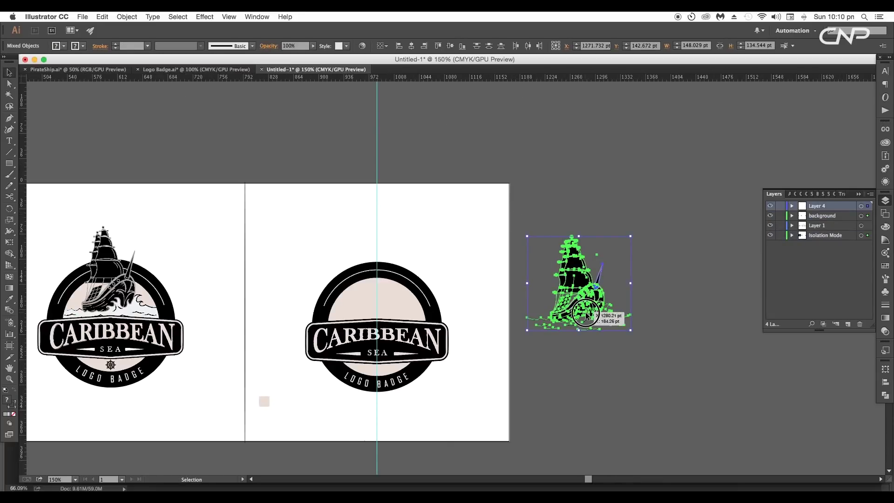
drag(586, 316, 382, 310)
scroll(381, 308, up, 3)
scroll(382, 308, down, 2)
scroll(384, 307, up, 2)
scroll(387, 304, down, 1)
drag(472, 302, 473, 300)
Move the beige inner circle to the Isolation Mode layer and send it to the back.
key(super+shift+a)
drag(531, 321, 503, 281)
click(477, 287)
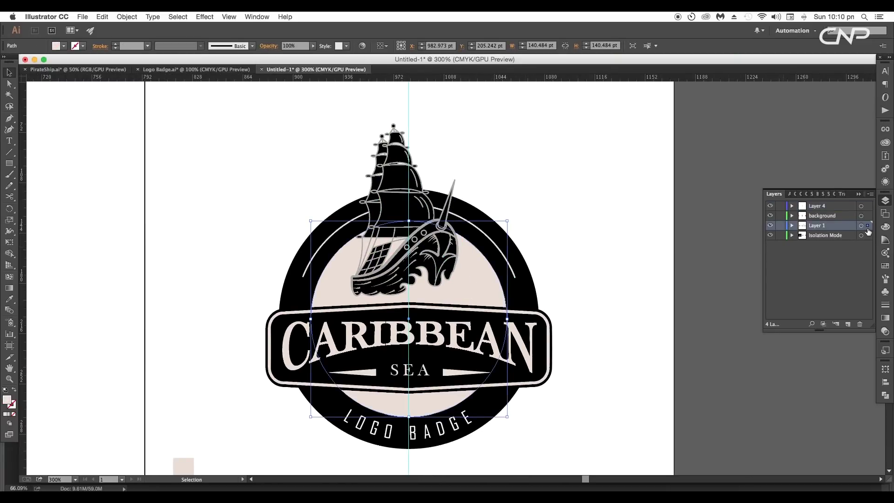
drag(864, 233, 866, 235)
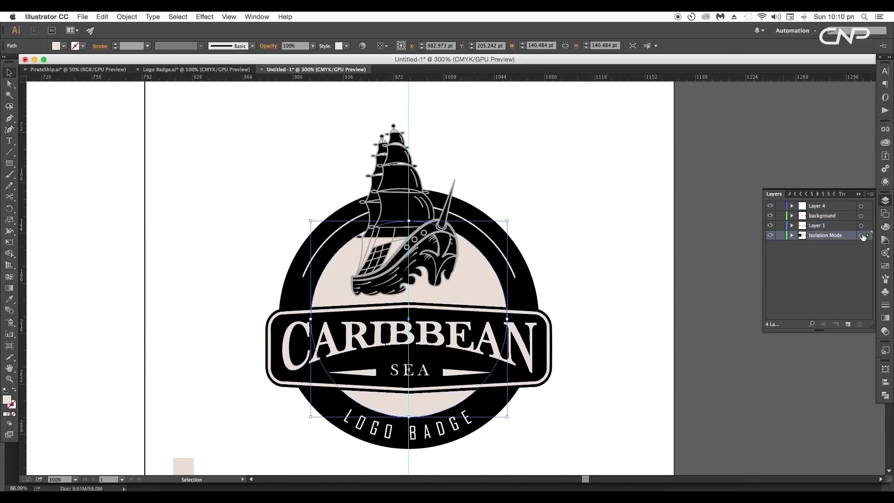
right_click(487, 290)
mouse_move(521, 413)
click(605, 441)
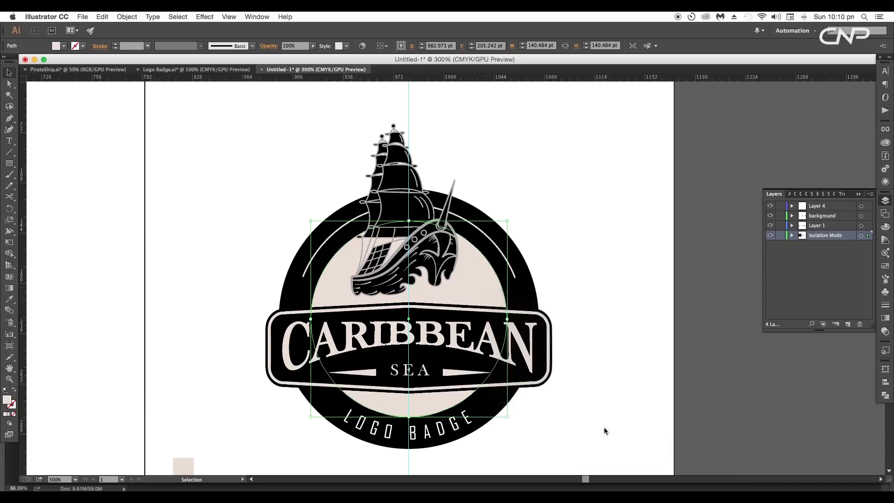
click(602, 231)
Extend the crest line with the Pen tool from its right end down and across behind the banner to enclose the water area.
click(477, 283)
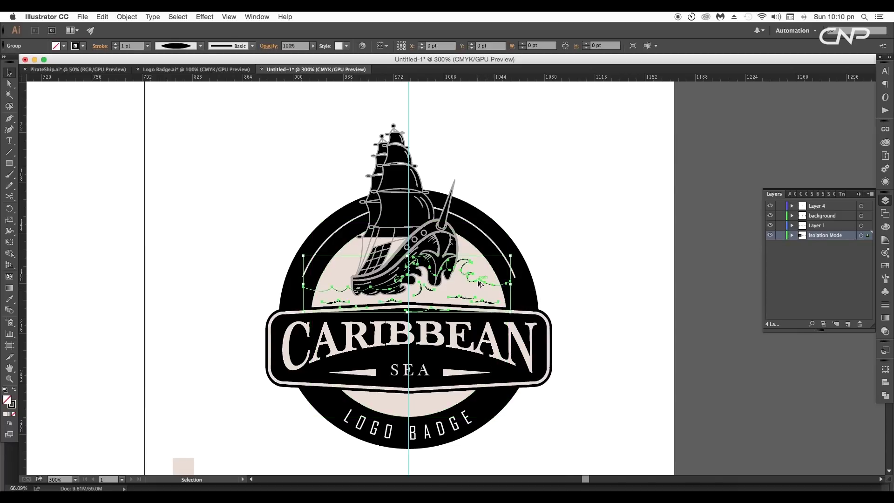
scroll(477, 282, up, 3)
scroll(481, 283, down, 1)
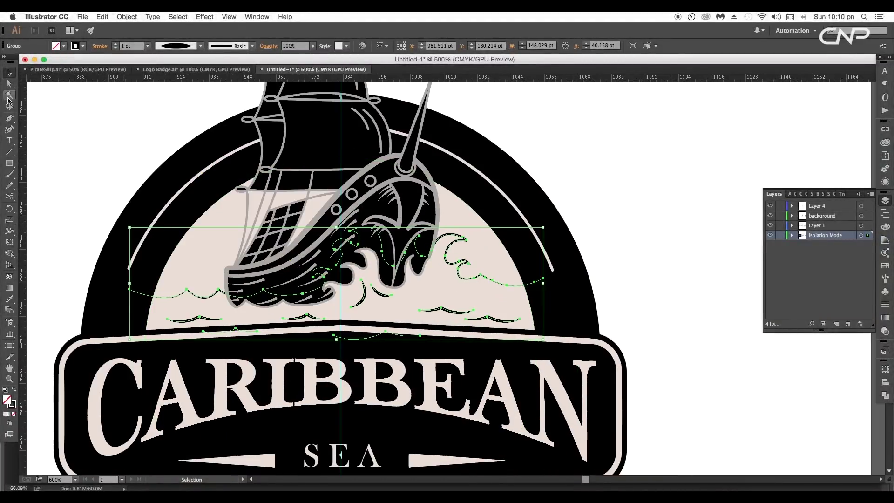
click(9, 118)
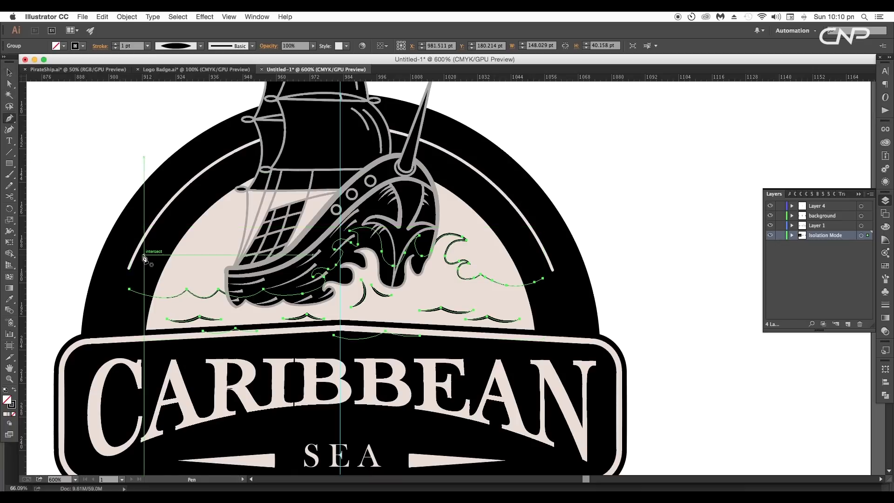
click(544, 282)
click(560, 374)
click(115, 367)
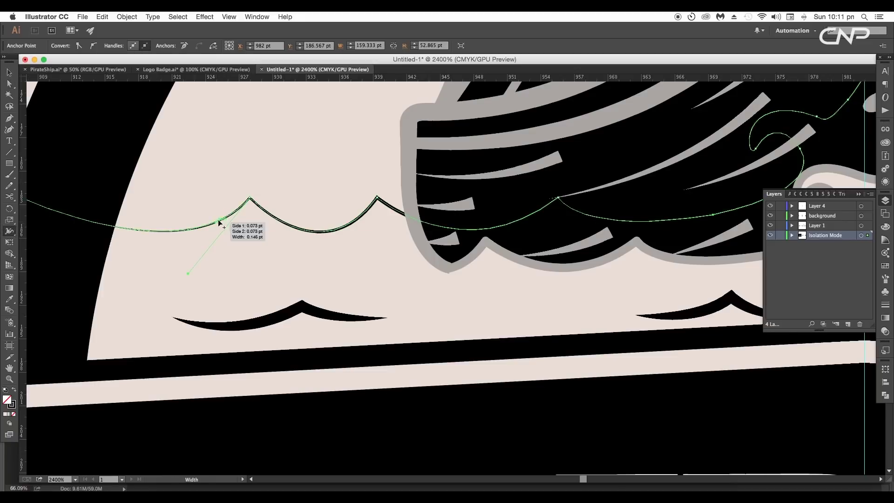
Thicken the thin crest line beside the ship's stern with the Width tool.
scroll(225, 216, up, 3)
drag(313, 210, 313, 224)
key(a)
scroll(315, 321, down, 10)
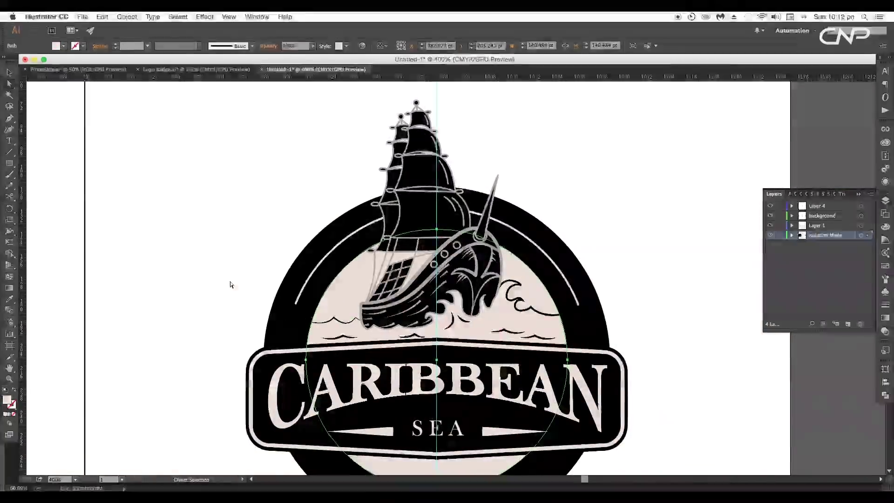
Sample the water fill from the reference badge for the wave shape and set its fill colour to ededed.
drag(231, 286, 482, 213)
key(i)
click(191, 234)
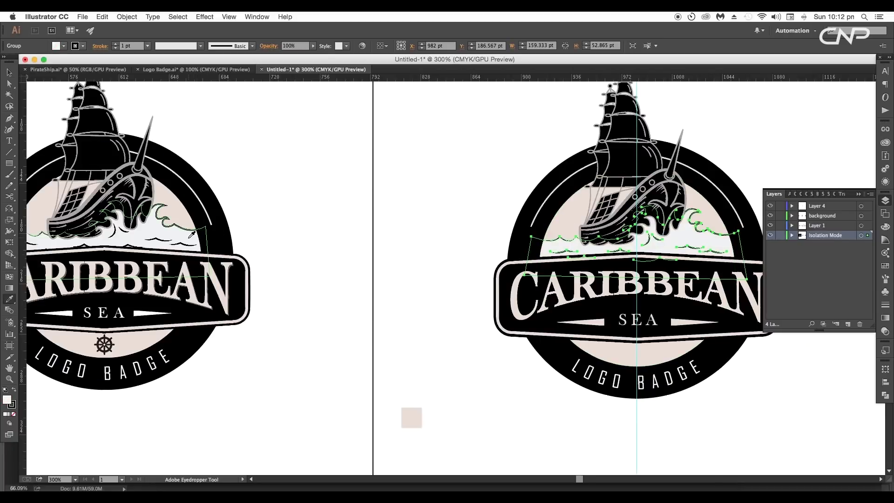
key(ctrl+=)
double_click(7, 400)
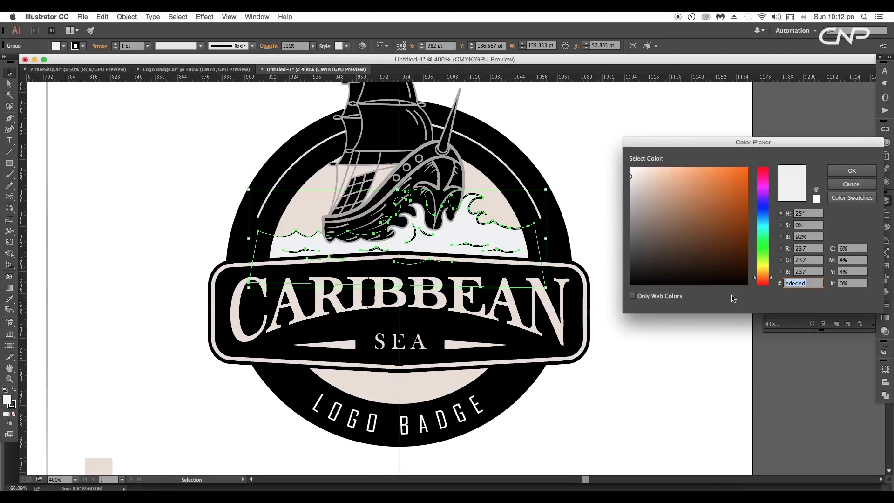
click(852, 170)
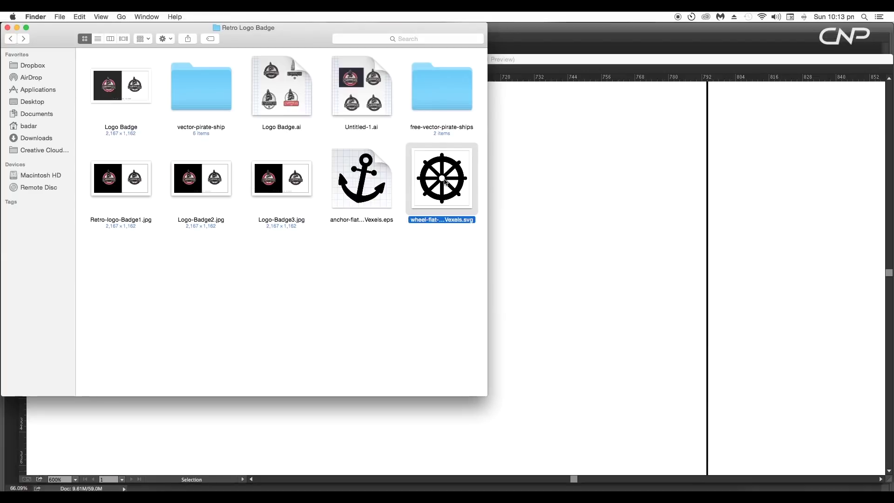
Open wheel-flat-icon-by-Vexels.svg from the Retro Logo Badge folder in Adobe Illustrator CC 2015.
right_click(444, 184)
mouse_move(575, 196)
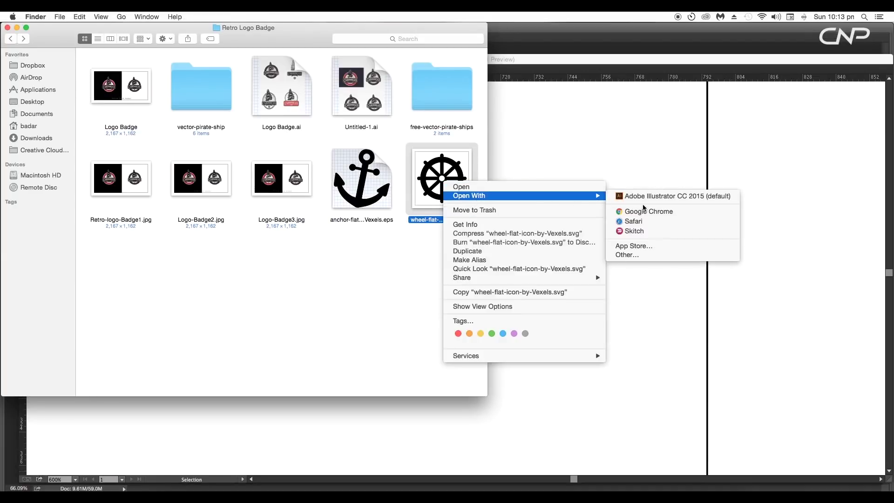
click(642, 198)
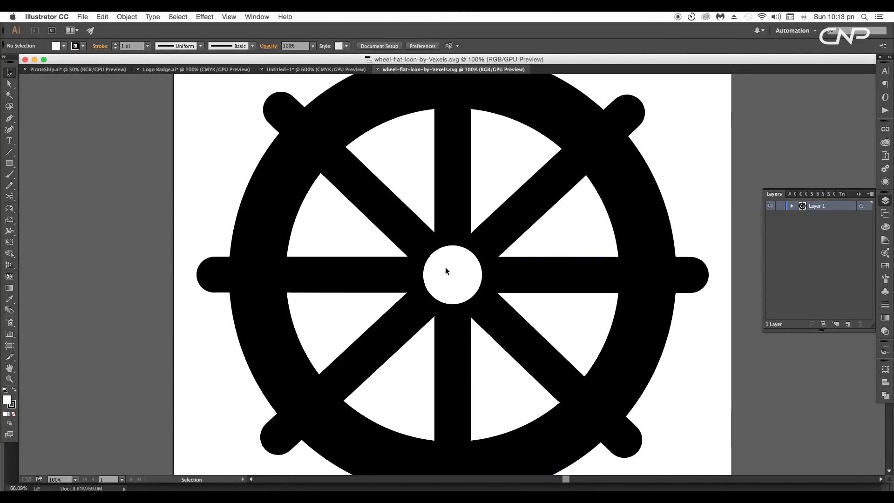
Copy the ship's wheel icon into the Untitled-1 document and scale it down to about 40 pt below the badge.
scroll(444, 266, down, 3)
click(467, 265)
drag(430, 246, 610, 343)
scroll(610, 343, down, 8)
drag(452, 220, 413, 270)
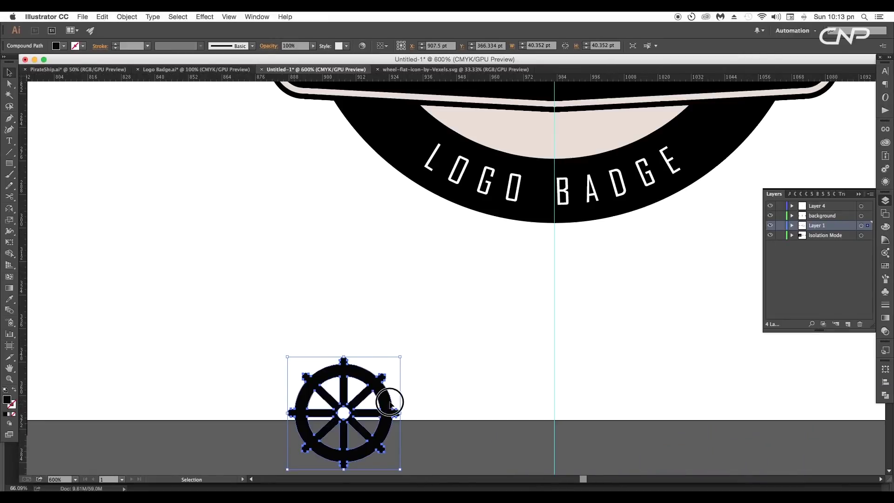
Place the wheel on the centre guide in the beige area below the banner and scale it to about 14 pt.
drag(391, 396, 505, 273)
drag(504, 213, 458, 219)
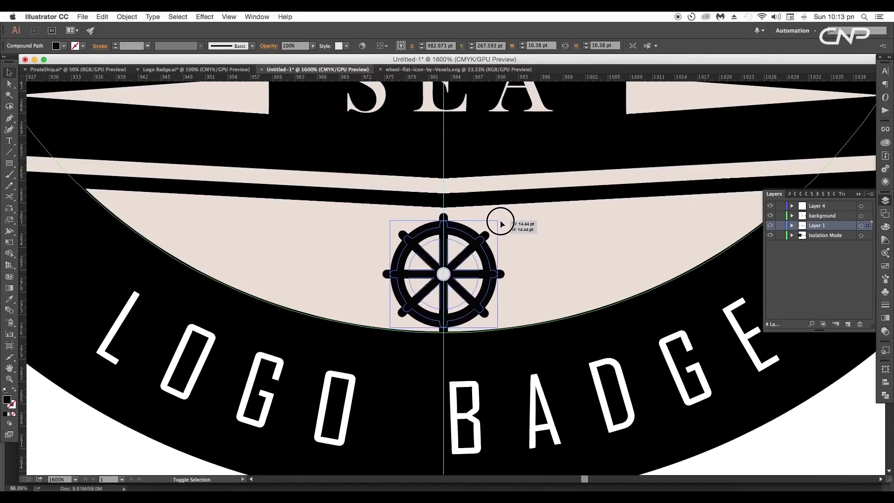
key(super+plus)
key(super+plus)
click(530, 176)
Isolate the ship's line-art group and remove the black fill from the open rigging path at the smaller mast's top.
scroll(533, 219, down, 6)
scroll(535, 358, down, 4)
scroll(495, 320, up, 5)
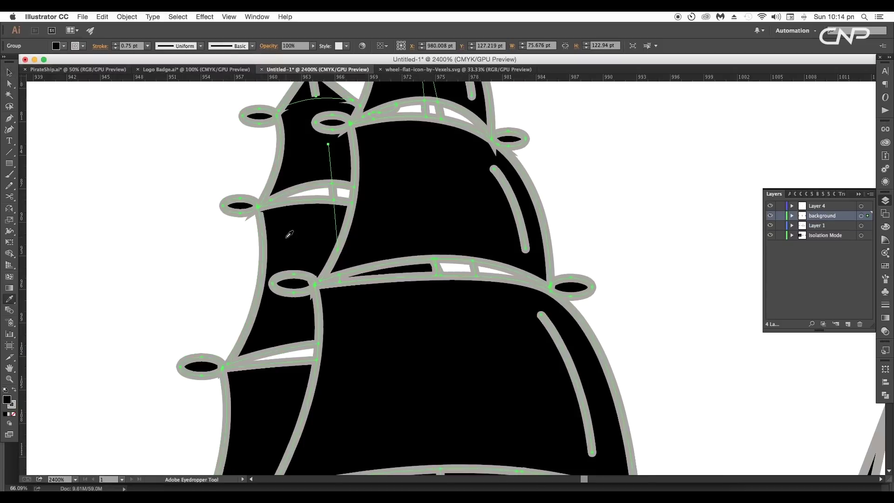
key(v)
drag(479, 143, 428, 321)
double_click(329, 214)
click(342, 186)
key(slash)
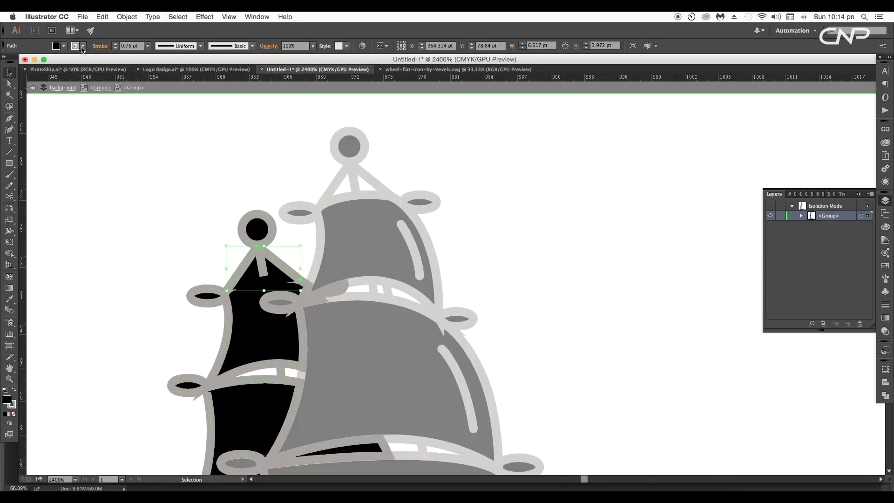
click(64, 46)
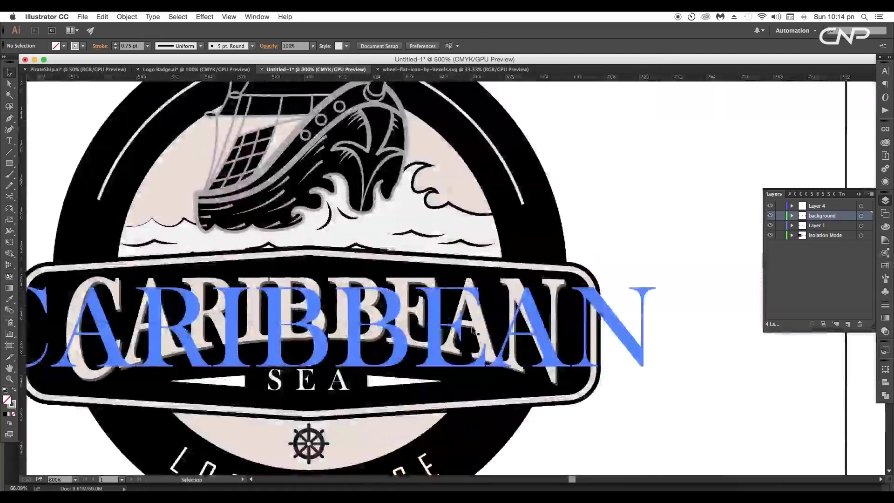
Duplicate the warped CARIBBEAN text and place the copy to the right of the badge.
drag(605, 380, 554, 316)
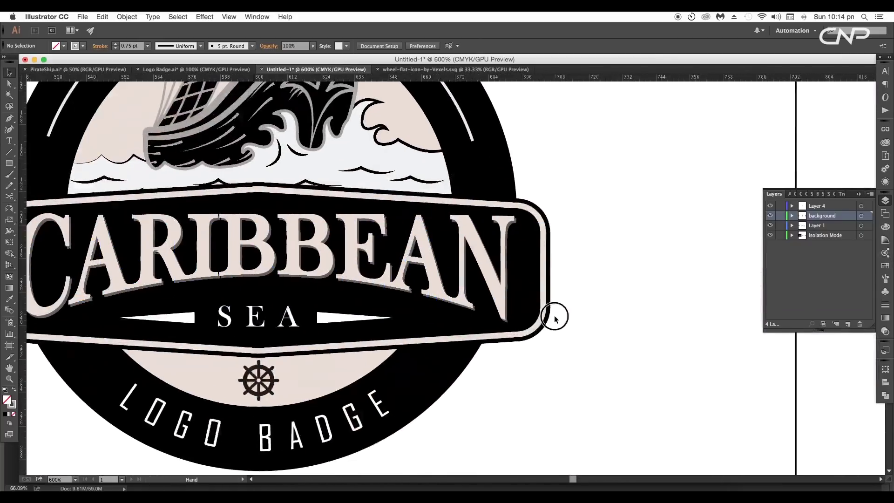
scroll(551, 325, up, 2)
scroll(512, 314, down, 4)
drag(636, 313, 133, 310)
scroll(344, 298, up, 1)
scroll(345, 298, right, 5)
drag(382, 280, 517, 288)
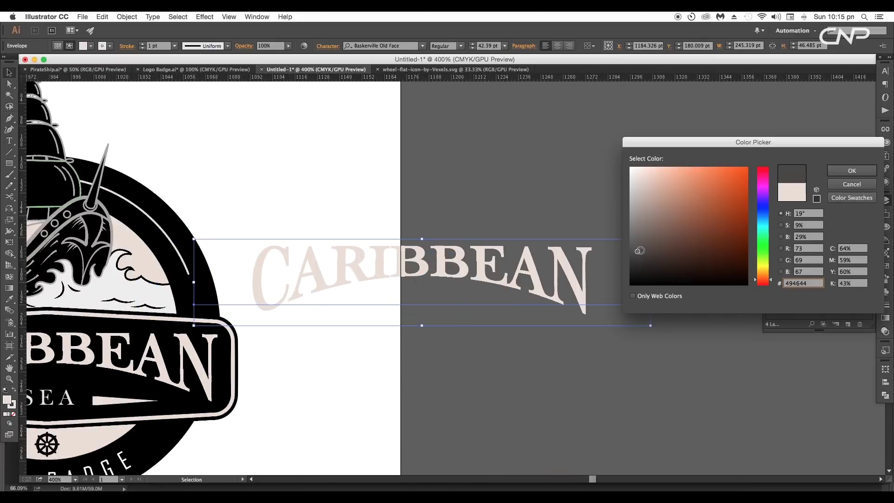
Recolour the duplicated CARIBBEAN text with a dark grey fill and no stroke.
click(635, 256)
click(843, 177)
click(6, 414)
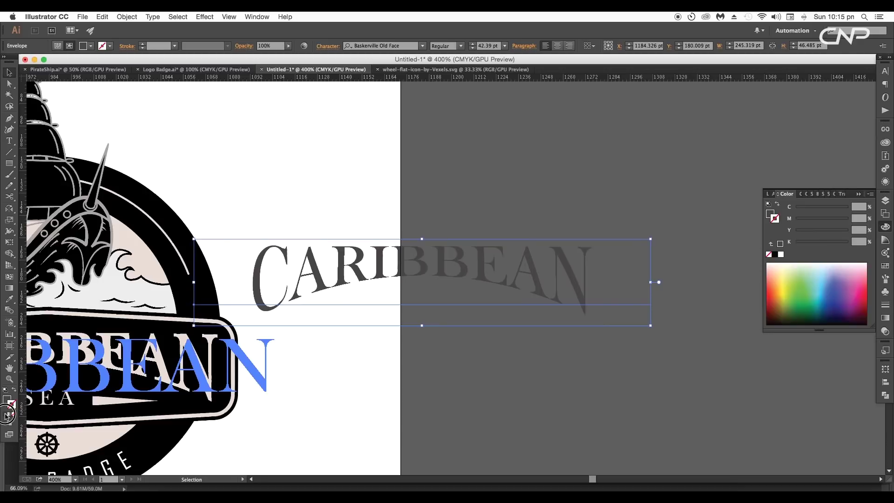
Place the dark grey CARIBBEAN copy behind the banner lettering, offset slightly down and right as a shadow.
mouse_move(609, 249)
mouse_down()
mouse_move(500, 322)
mouse_move(310, 343)
mouse_move(186, 338)
mouse_up()
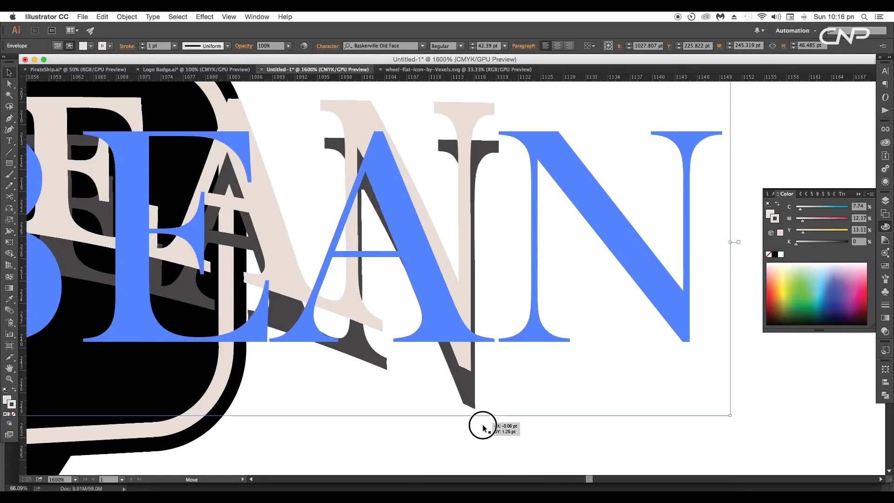
drag(481, 424, 486, 438)
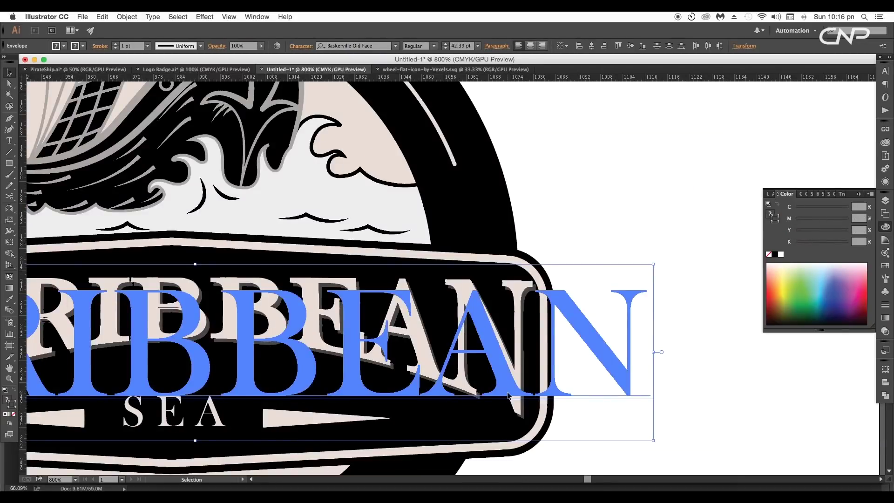
key(space)
drag(509, 396, 674, 393)
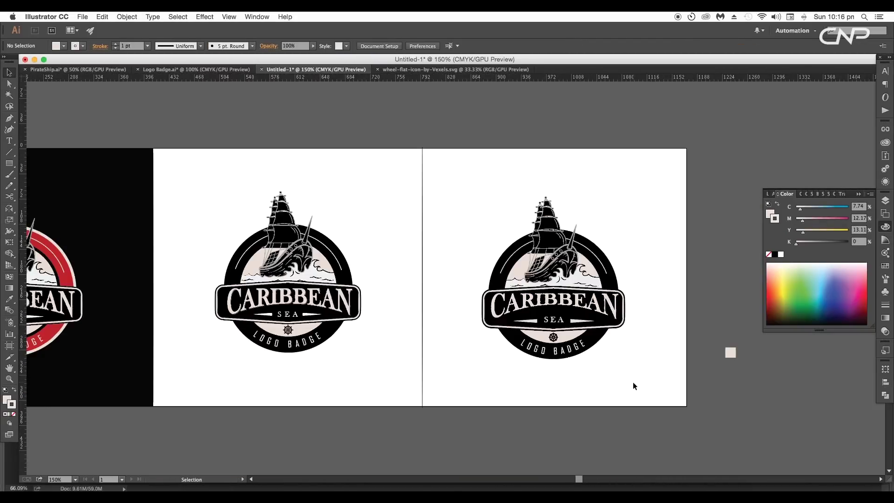
Examine the badge with its new lettering shadow against the red reference version on the black background.
key(space)
drag(633, 383, 546, 358)
key(super+plus)
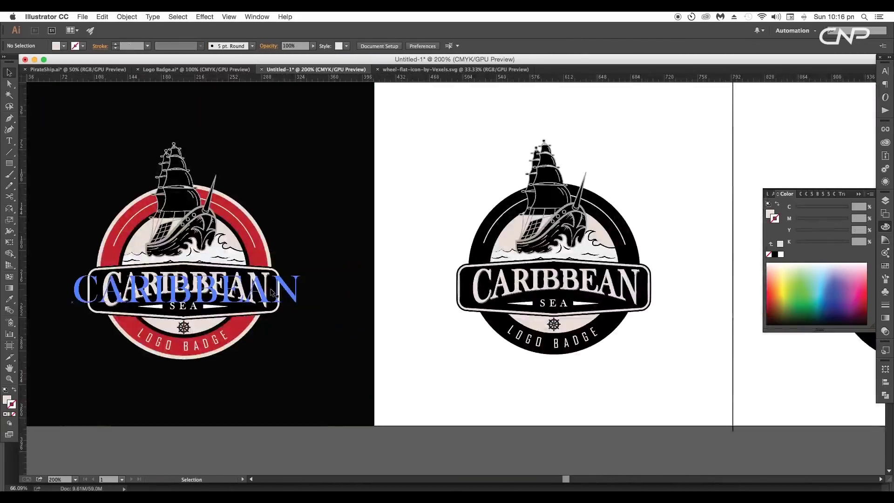
key(space)
drag(270, 294, 408, 364)
scroll(396, 284, up, 2)
key(space)
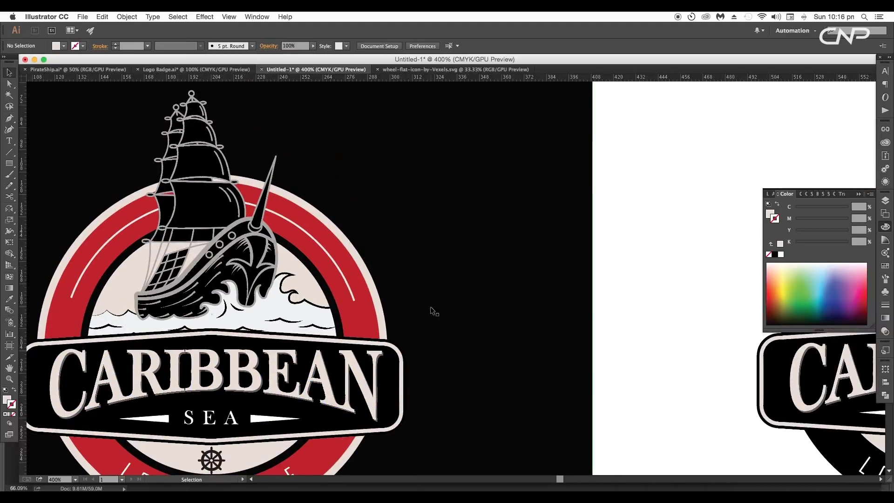
scroll(431, 307, down, 1)
Duplicate the finished black badge onto the empty area to the right of the white artboard.
key(super+minus)
key(super+minus)
key(super+minus)
key(super+minus)
drag(434, 311, 598, 312)
click(605, 345)
key(super+equal)
key(super+equal)
key(super+equal)
key(super+equal)
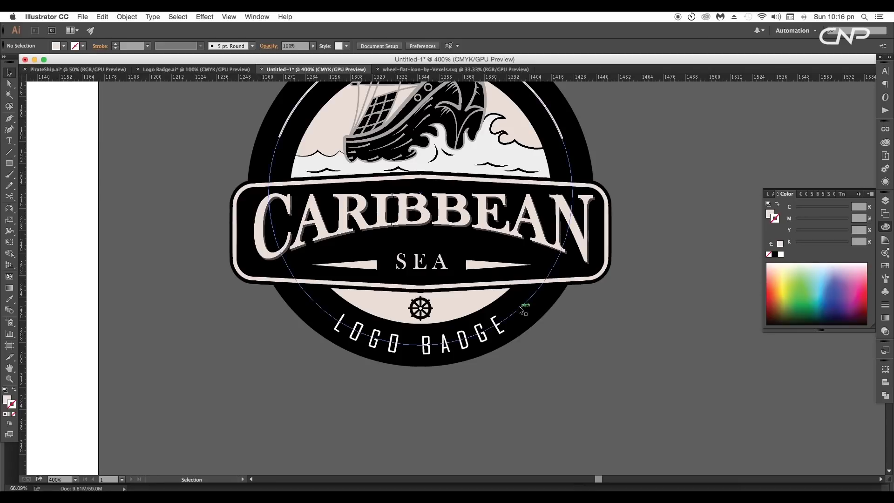
Recolour the thick ring stroke of the duplicated badge to red #c40606.
click(522, 310)
double_click(11, 404)
click(745, 199)
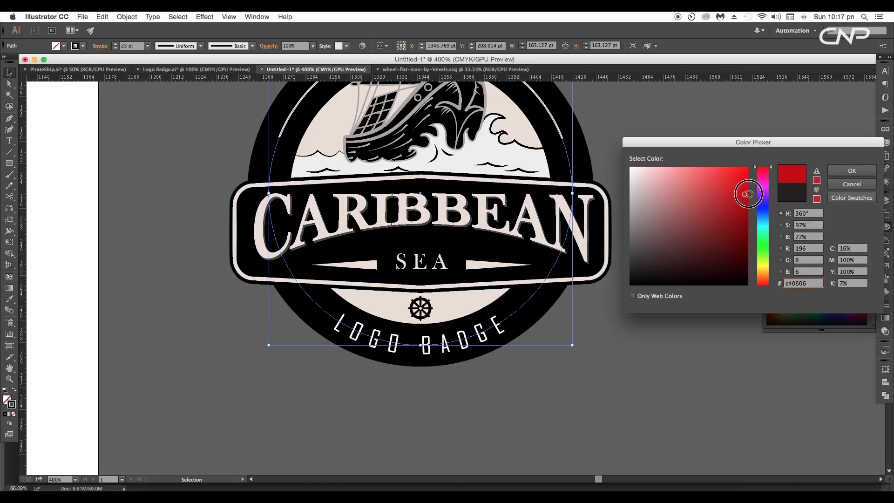
click(838, 173)
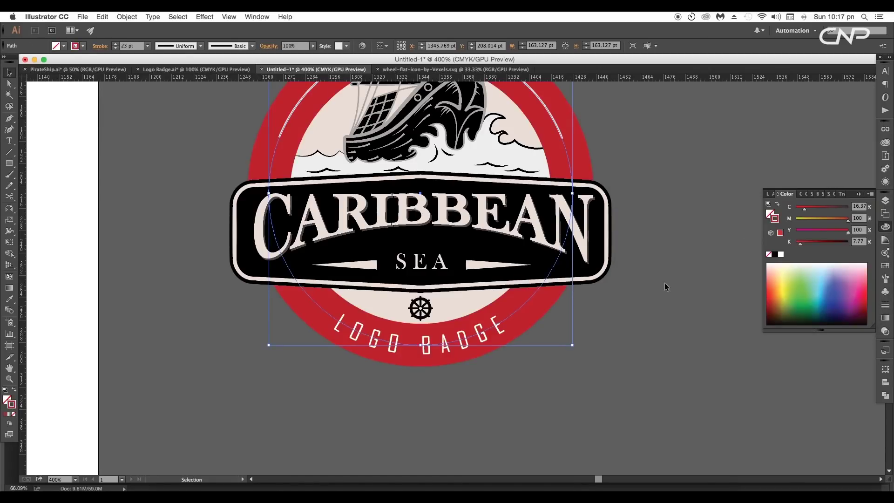
click(638, 307)
scroll(637, 305, down, 1)
drag(618, 309, 613, 354)
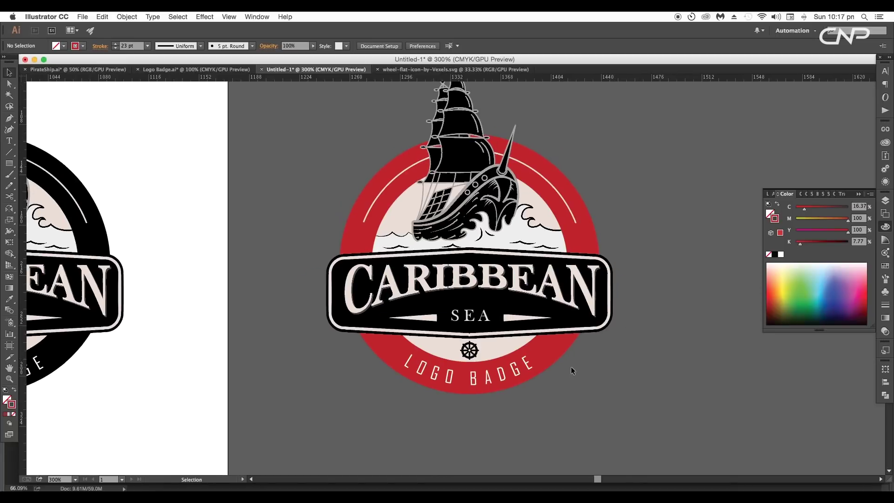
Convert the red ring's 23 pt stroke into a filled shape with Outline Stroke.
click(546, 349)
key(a)
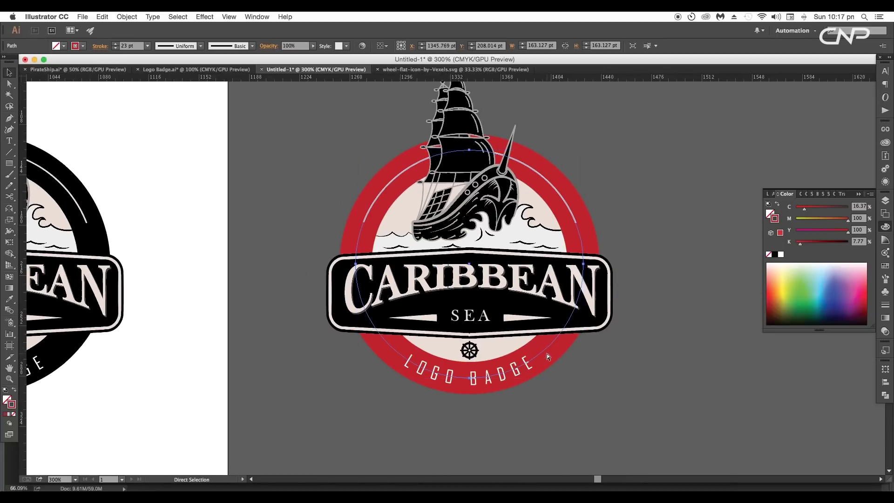
key(v)
click(126, 17)
mouse_move(139, 192)
click(251, 215)
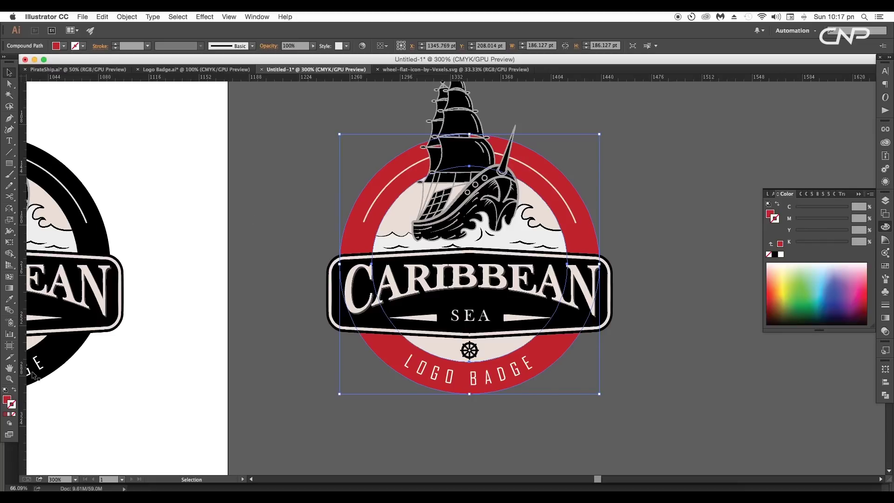
Give the ring's outlines a 5 pt blue stroke without fill and convert that stroke into filled shapes.
click(13, 390)
scroll(137, 46, up, 4)
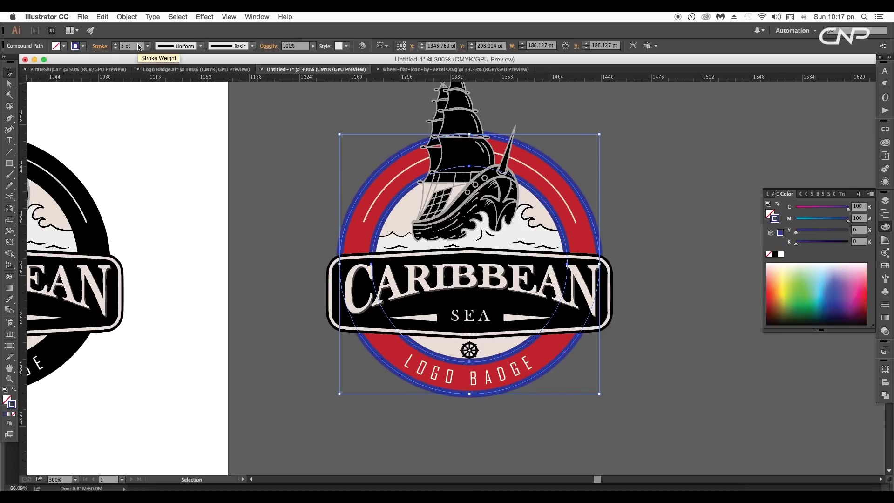
scroll(137, 47, down, 1)
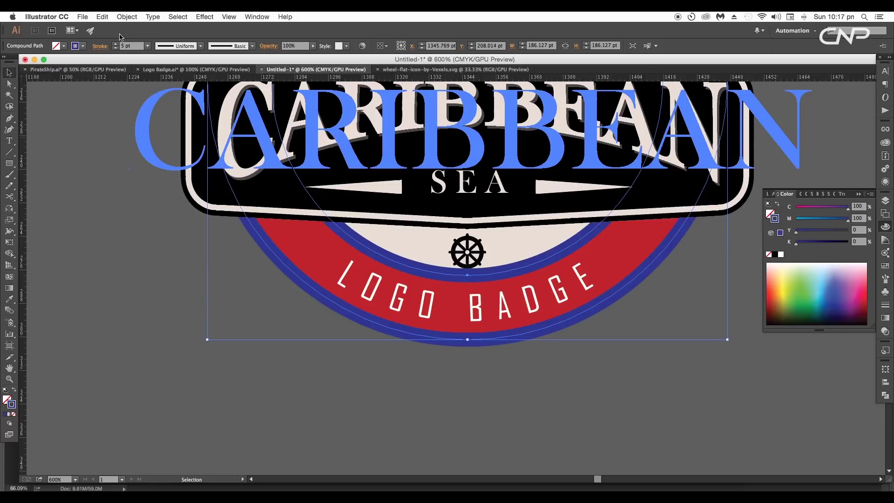
click(127, 17)
mouse_move(160, 193)
click(253, 214)
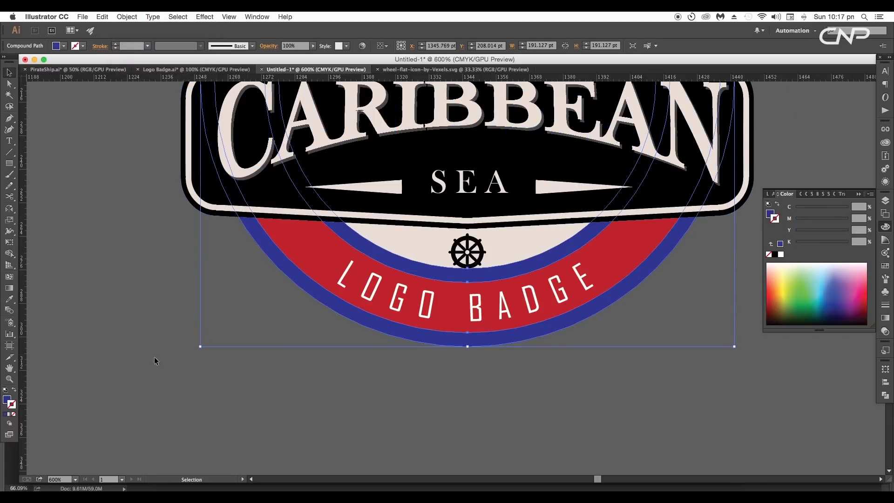
Separate the blue outlines into inner and outer rings with Shape Builder and fill the inner ring with the banner's black.
click(9, 254)
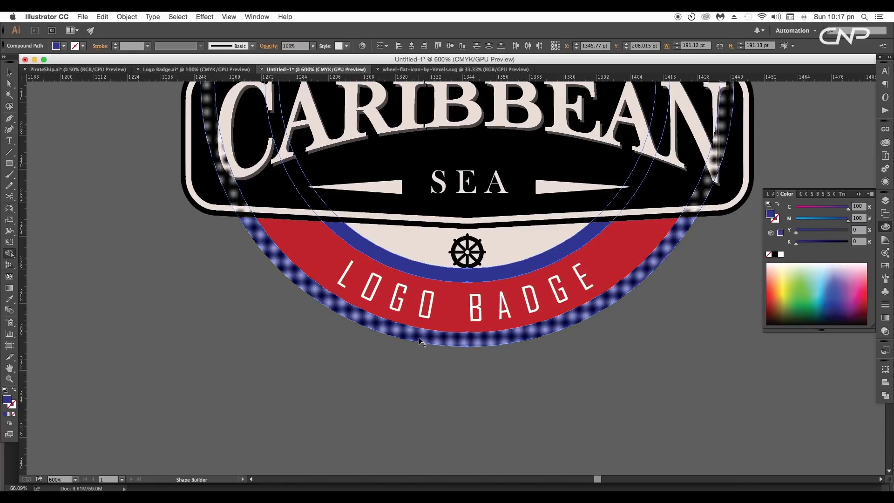
click(9, 72)
click(361, 246)
key(i)
click(274, 192)
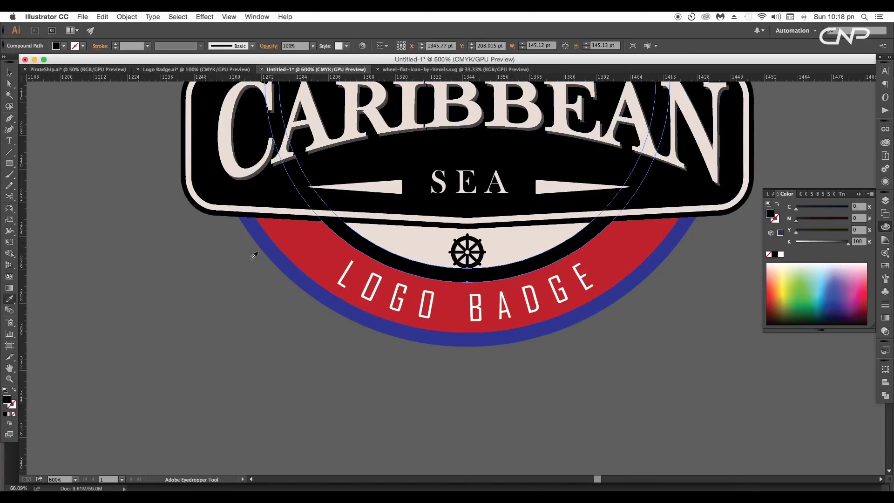
Fill the remaining blue outer ring with the beige sampled from the area around the wheel.
super+click(296, 284)
click(427, 249)
key(v)
click(443, 380)
Add a black background behind the red badge, next to the white artboard, and position the badge on it.
scroll(479, 401, down, 6)
drag(194, 287, 557, 287)
drag(558, 287, 557, 287)
drag(526, 335, 553, 331)
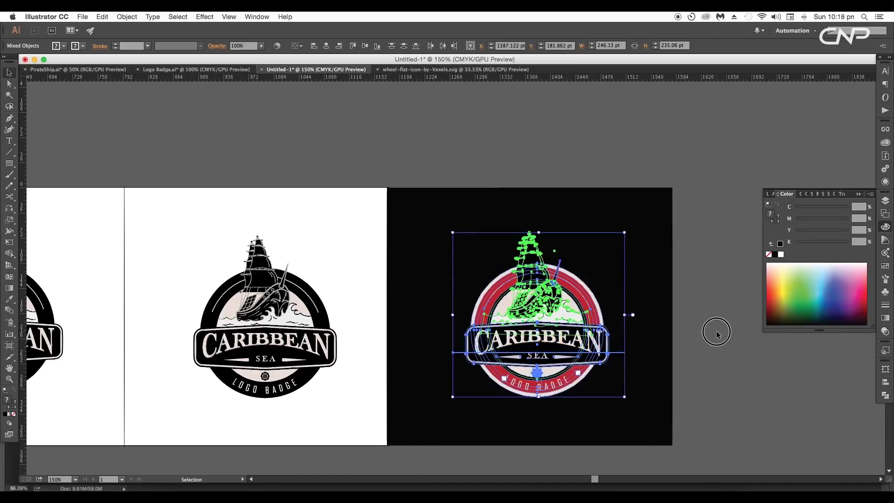
click(715, 328)
Review the black and red badges side by side and switch to Photoshop to view the Logo Badge presentation.
scroll(668, 362, up, 2)
drag(614, 357, 619, 348)
drag(618, 314, 608, 351)
scroll(611, 351, down, 2)
drag(561, 373, 584, 360)
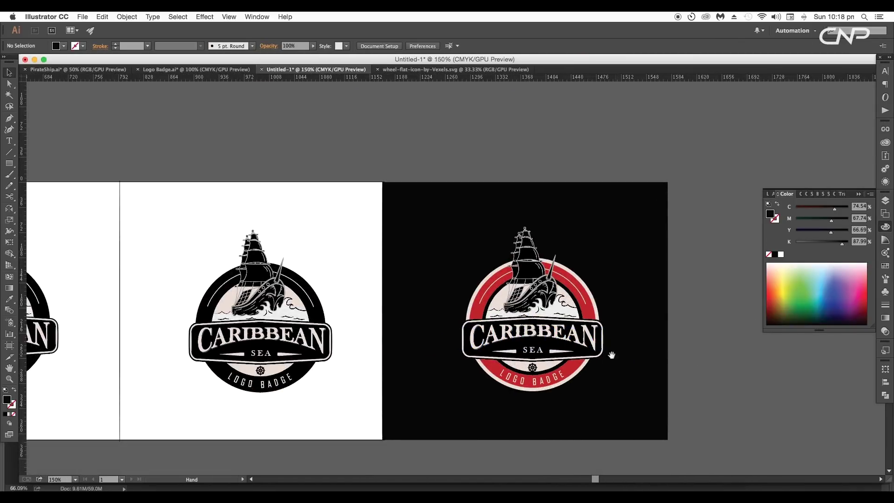
drag(376, 362, 394, 331)
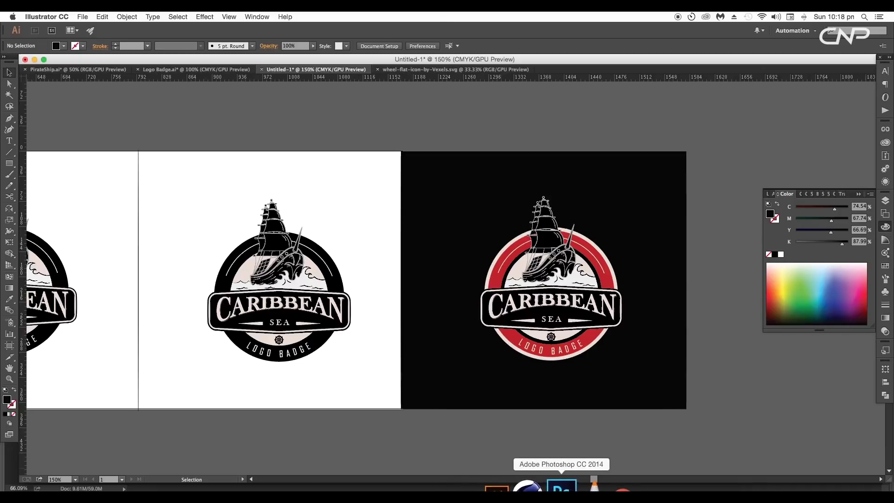
click(565, 484)
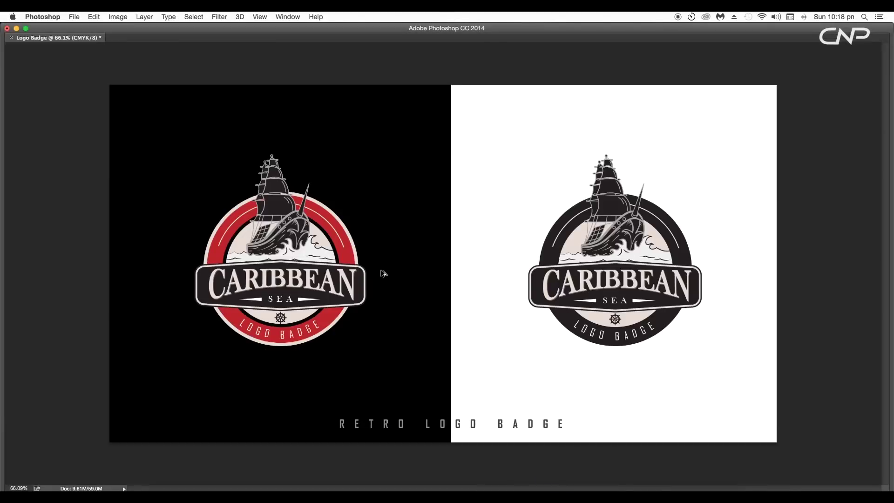
scroll(386, 271, down, 3)
scroll(381, 271, up, 3)
key(Tab)
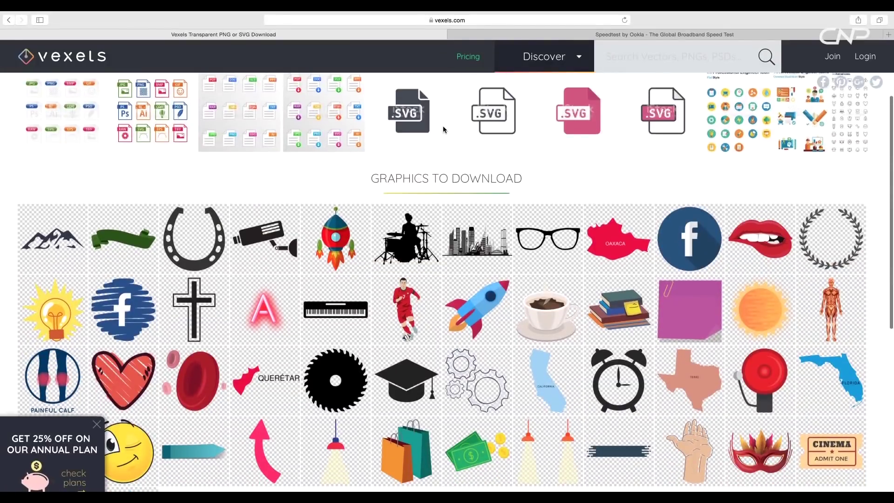
Browse the Vexels website's downloadable graphics, subscription plans and home page.
scroll(443, 125, down, 2)
scroll(463, 264, up, 10)
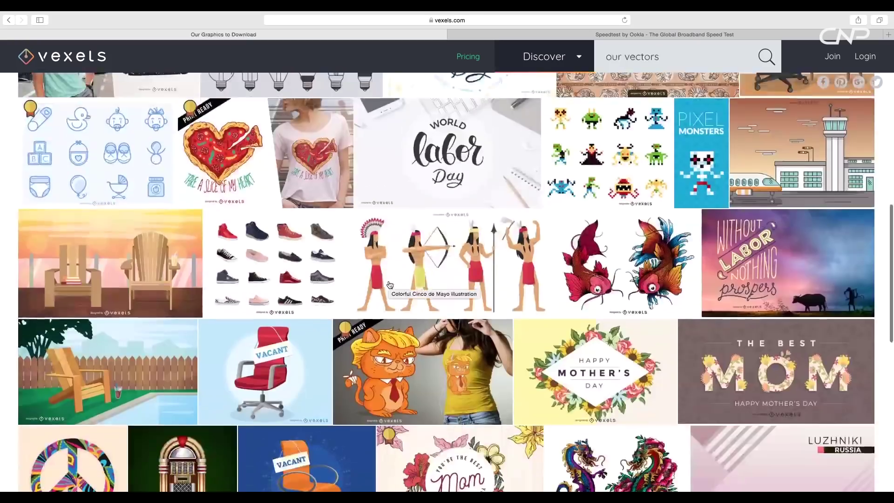
scroll(390, 284, down, 5)
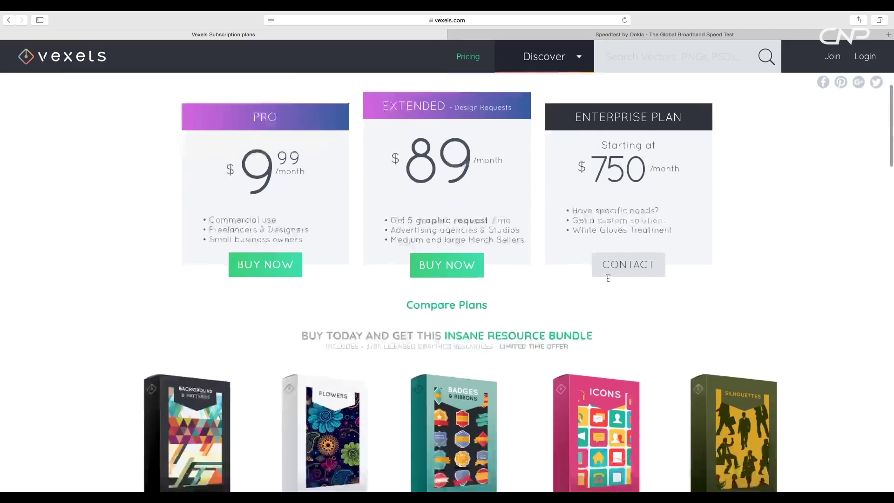
scroll(607, 278, down, 2)
scroll(607, 278, down, 1)
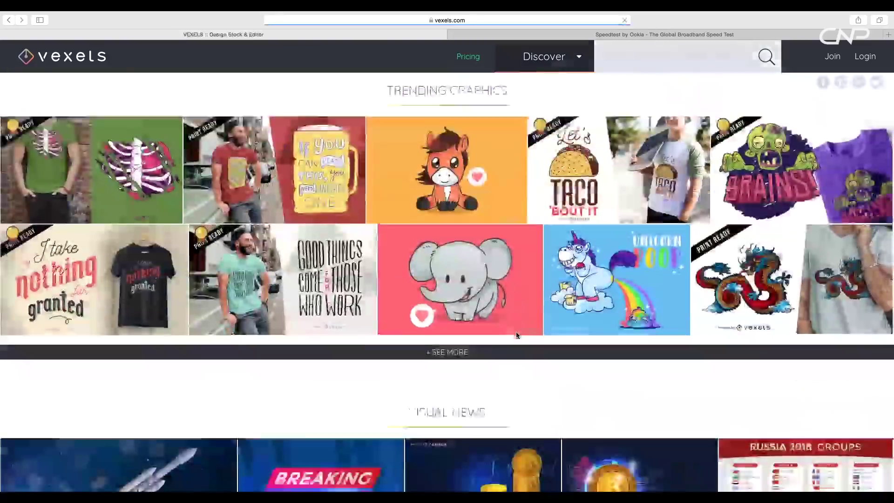
scroll(516, 332, down, 5)
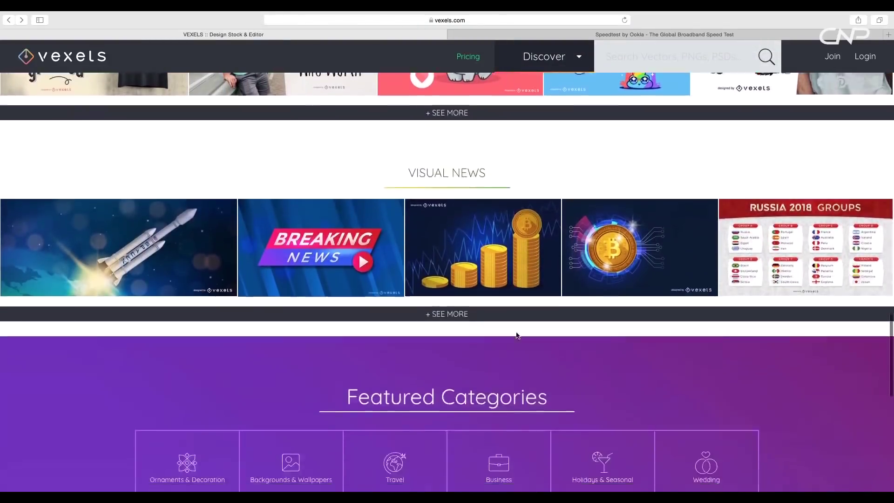
scroll(515, 331, down, 8)
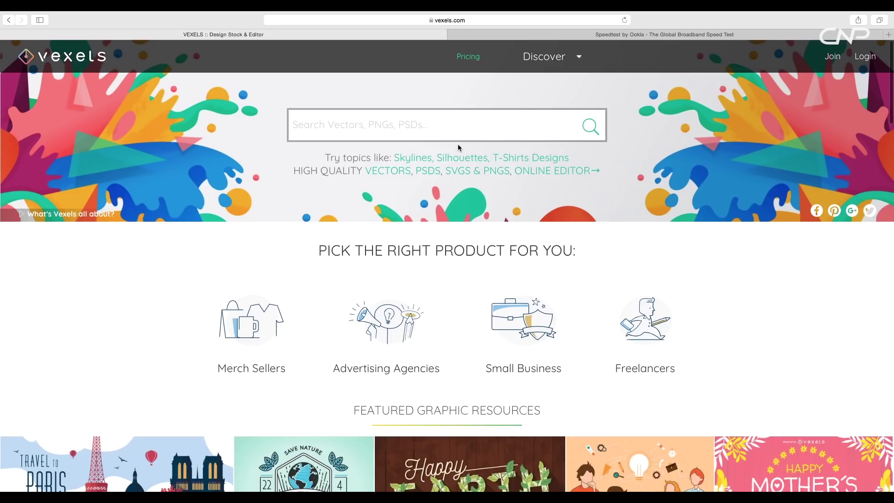
scroll(457, 145, down, 7)
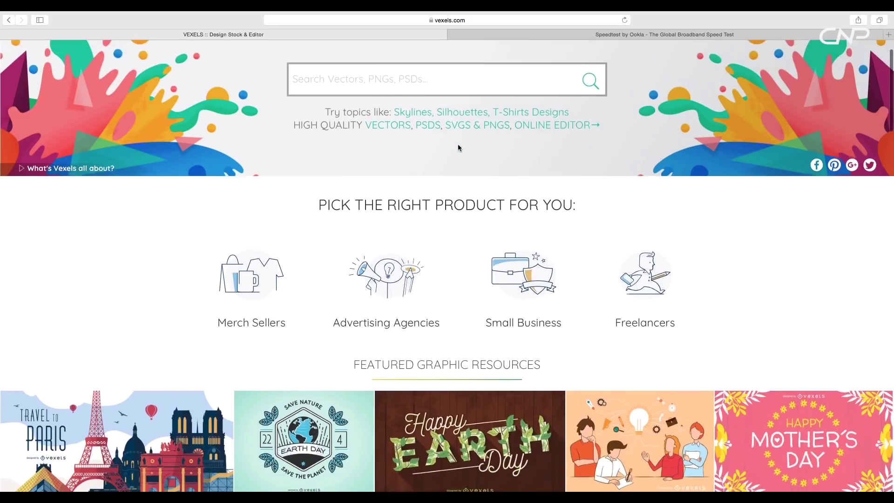
scroll(525, 142, down, 12)
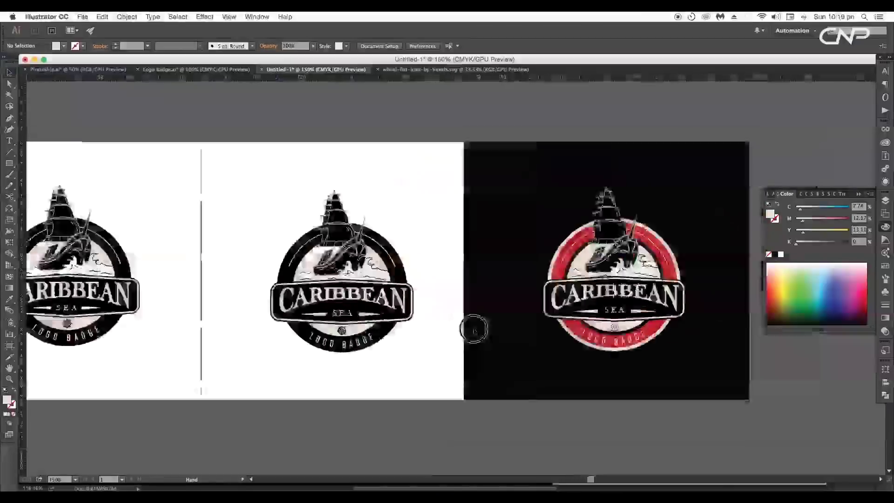